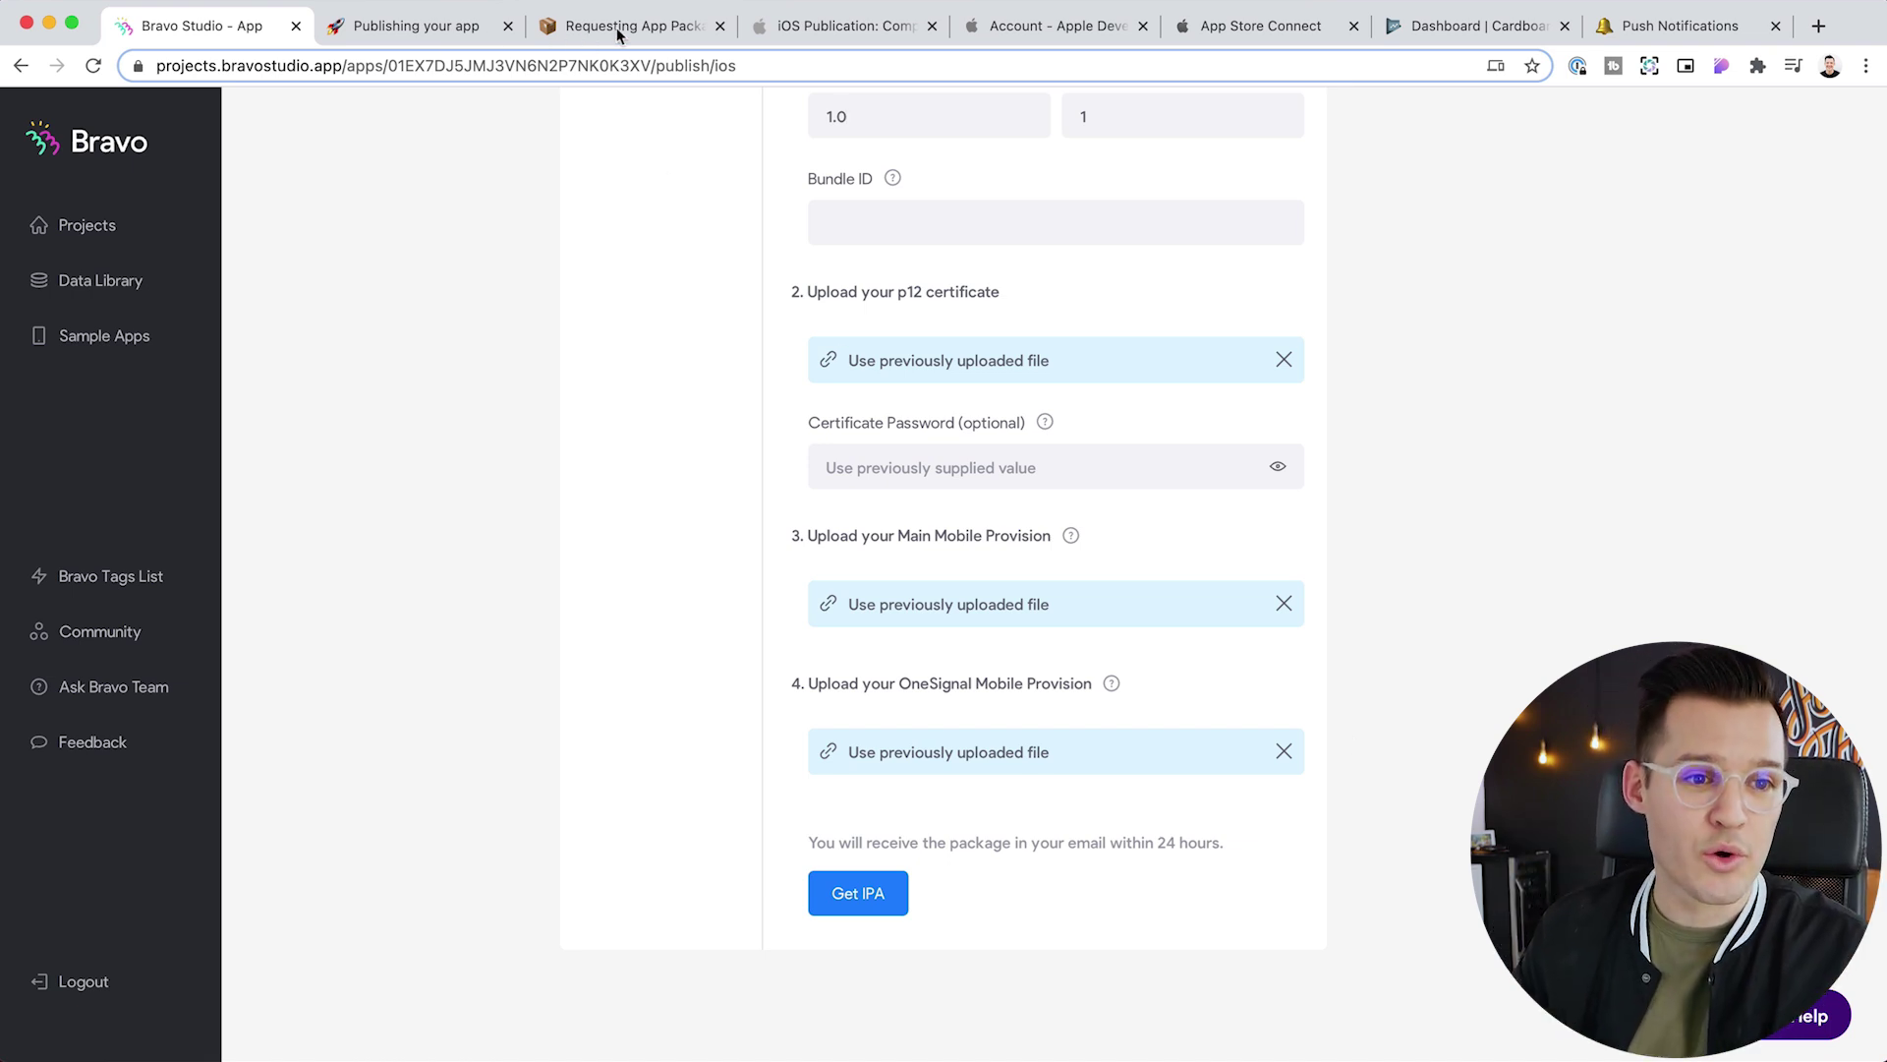
# Open the iOS Publication: Complete Process guide from the Publishing your app page and collapse its Generate Certificates, AppIDs and Provisions section
pyautogui.click(438, 36)
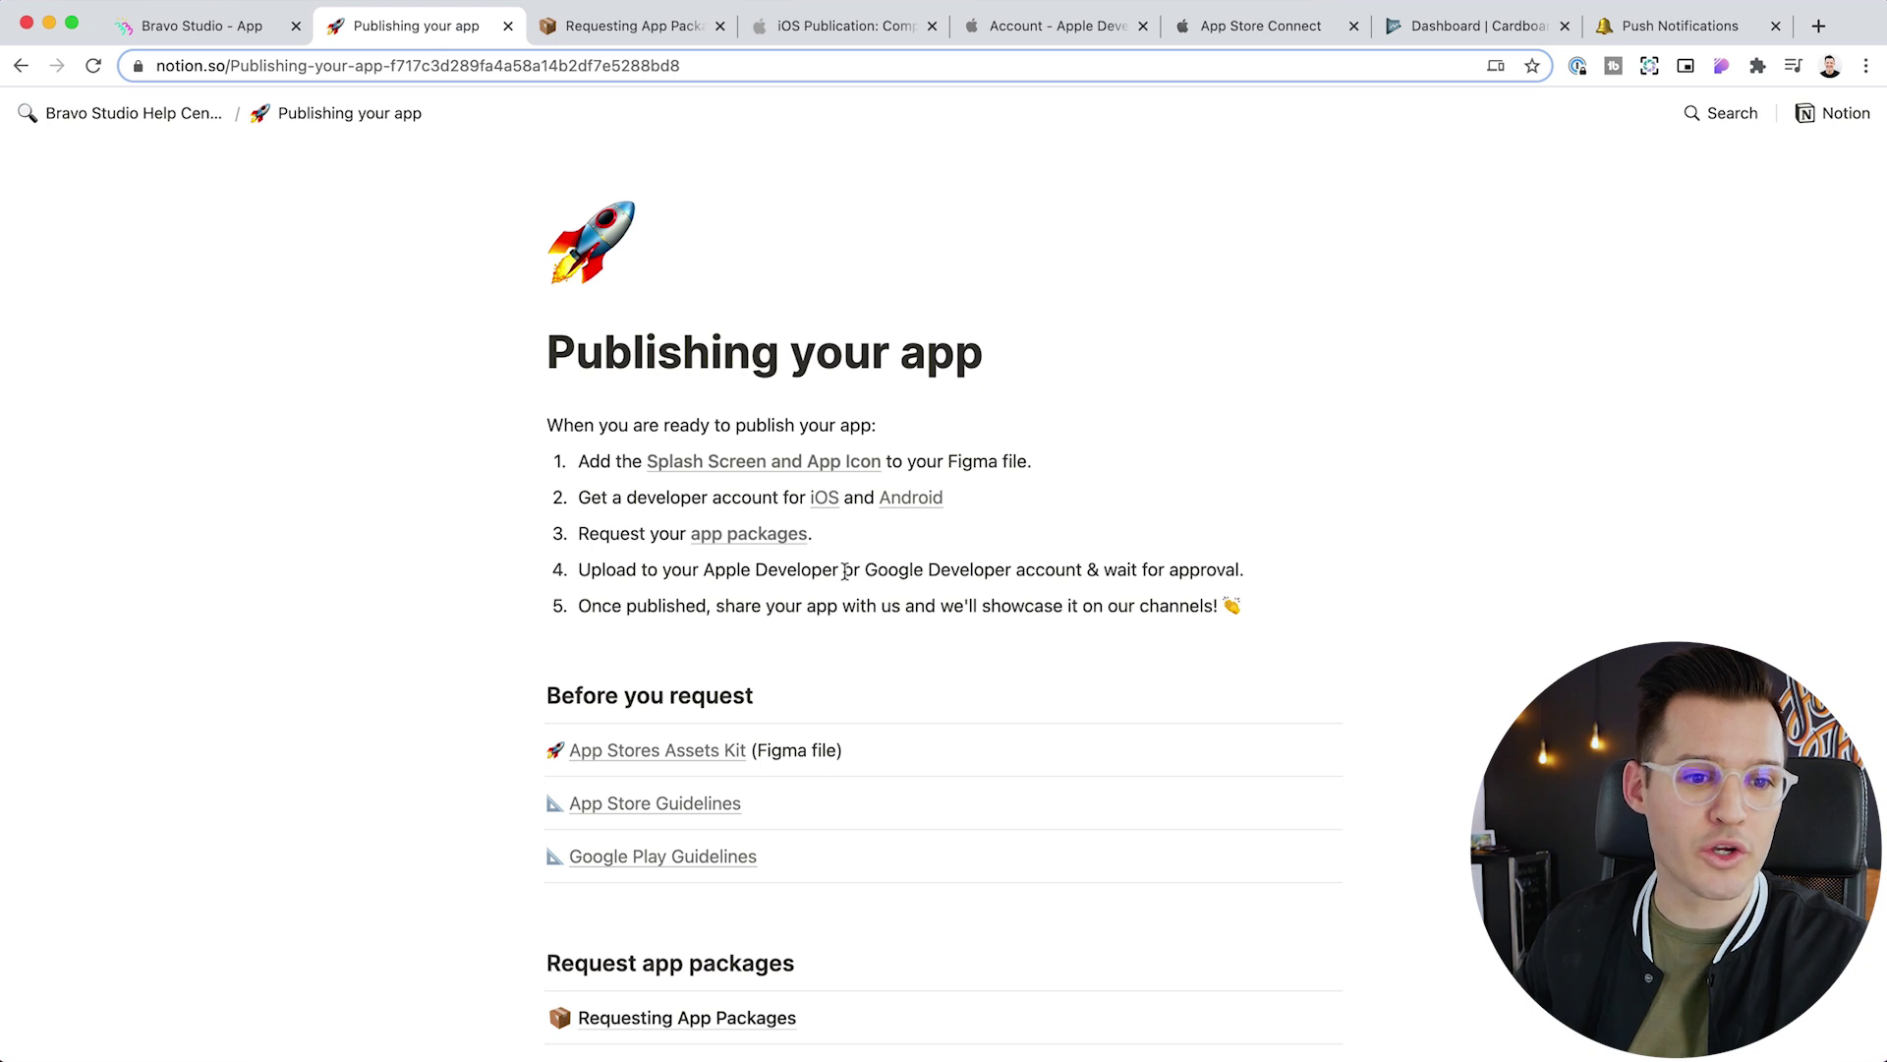
pyautogui.scroll(-5, 1011, 599)
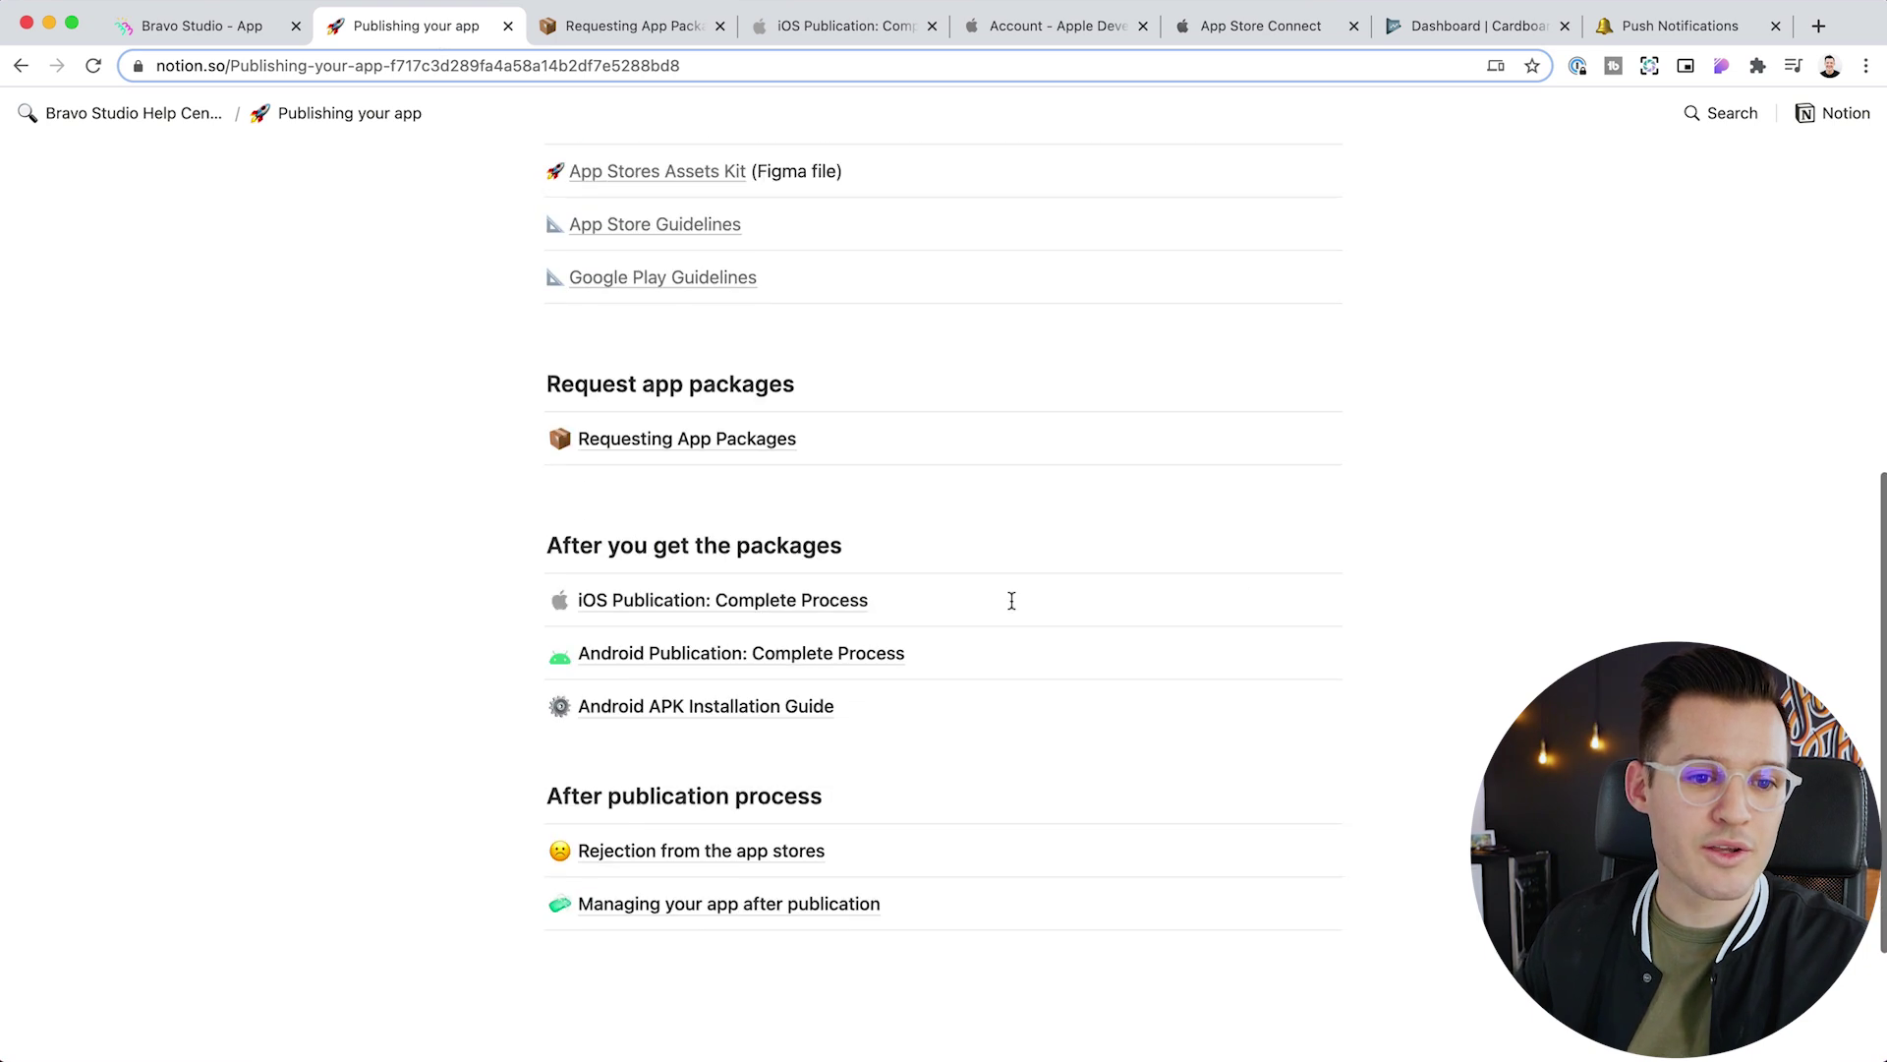
pyautogui.click(838, 586)
pyautogui.scroll(-4, 1301, 796)
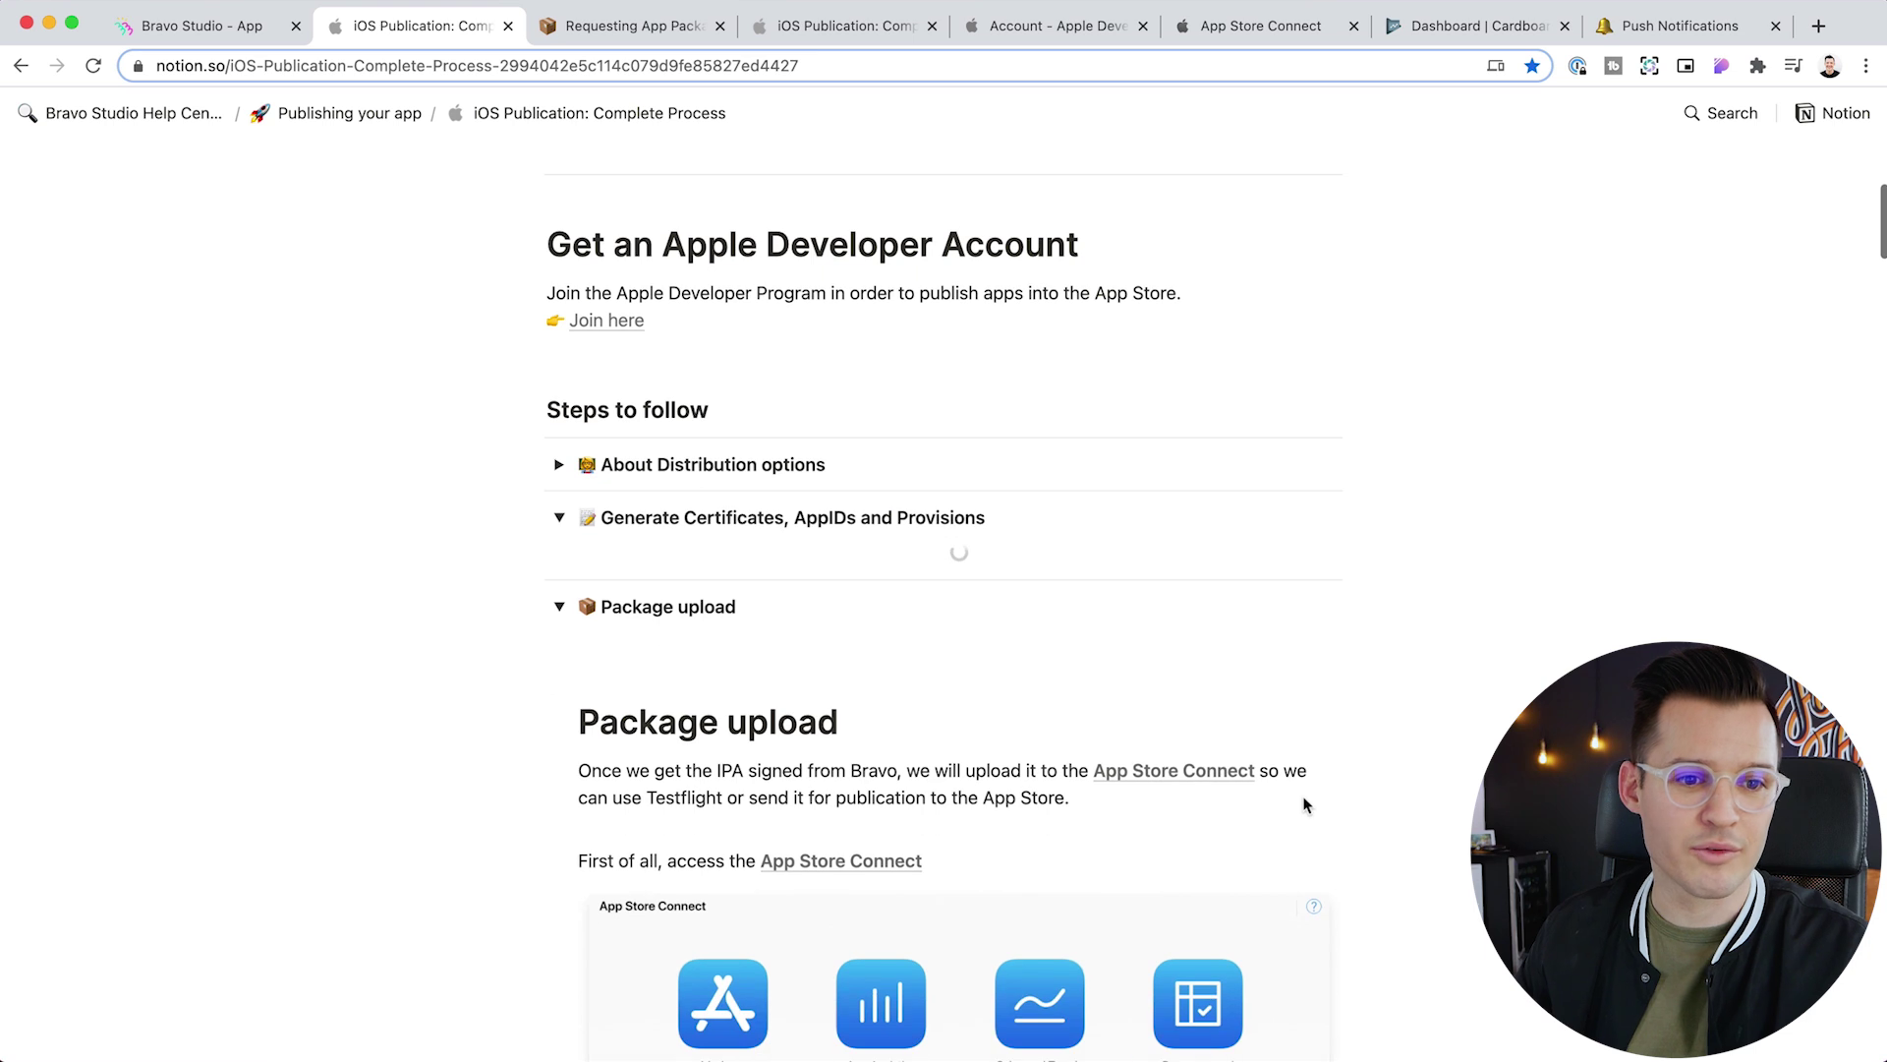
pyautogui.click(559, 516)
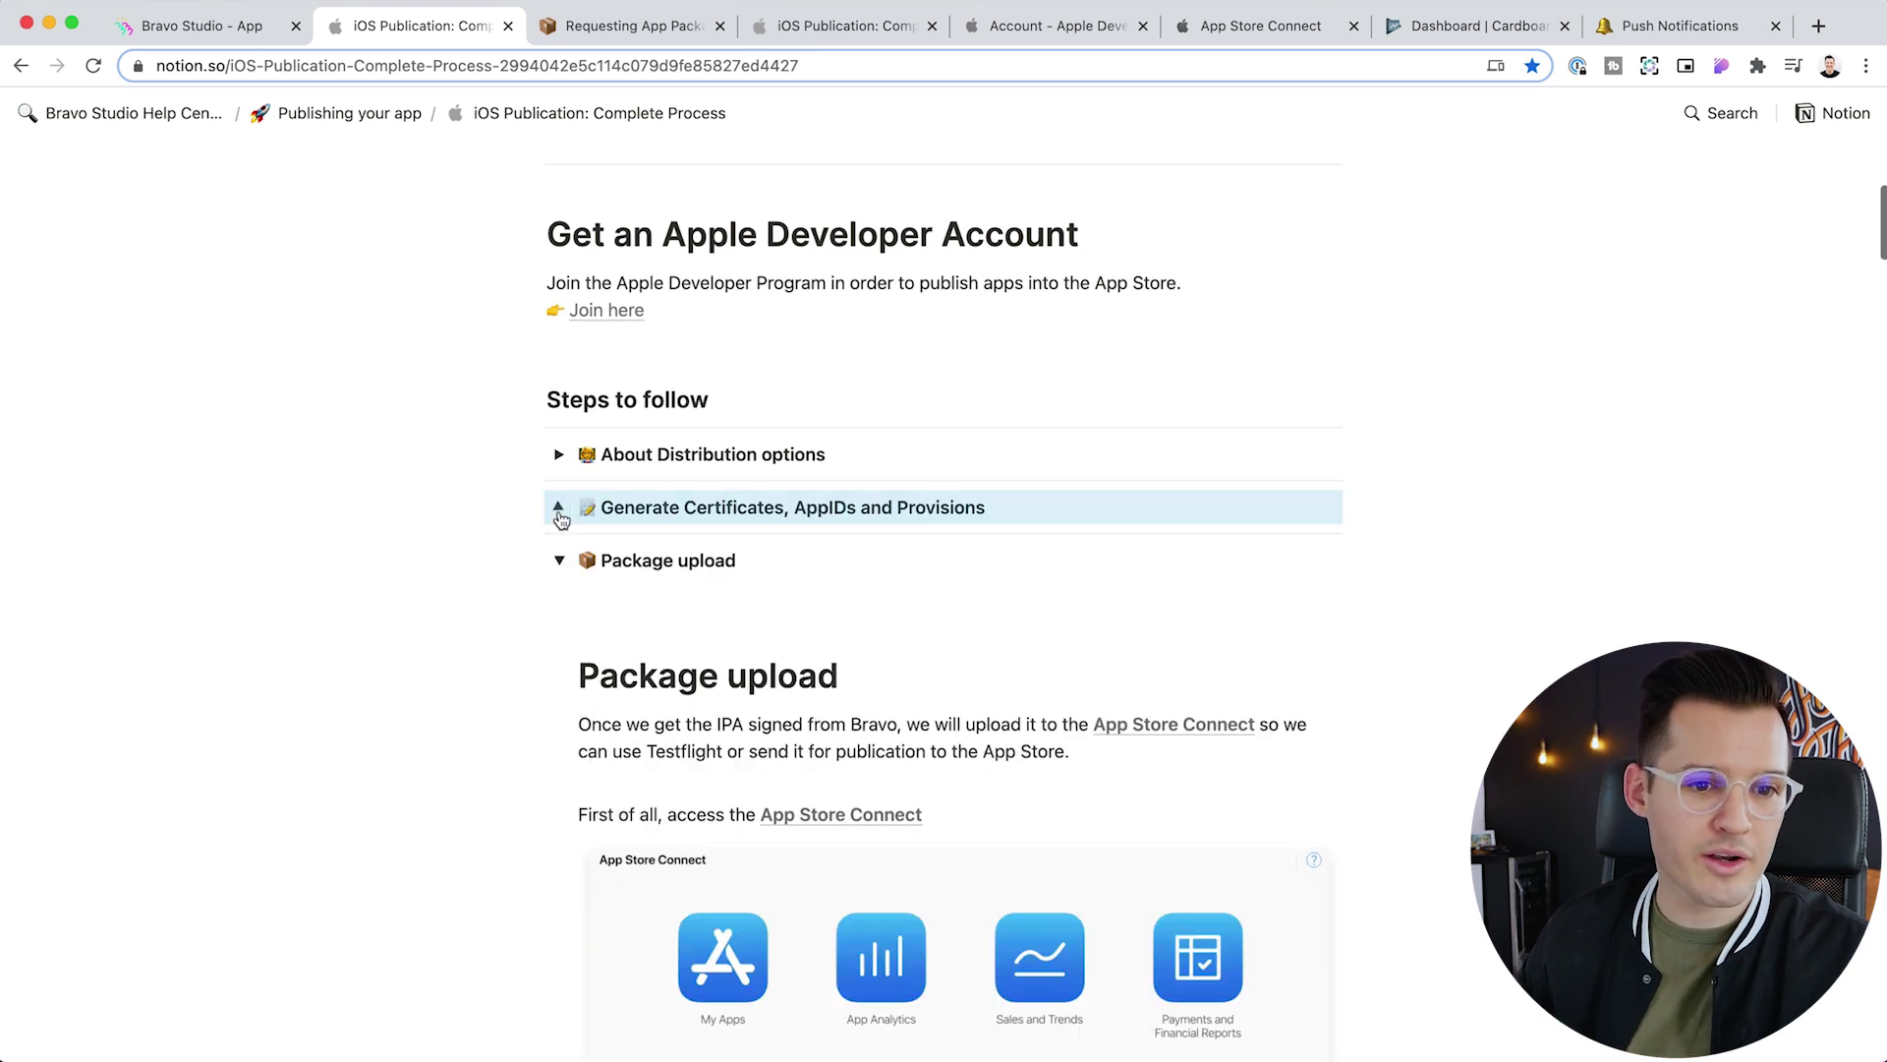
# Read the Package upload instructions on creating a new app, choosing the Bundle ID, entering an SKU and downloading Transporter
pyautogui.scroll(-3, 845, 610)
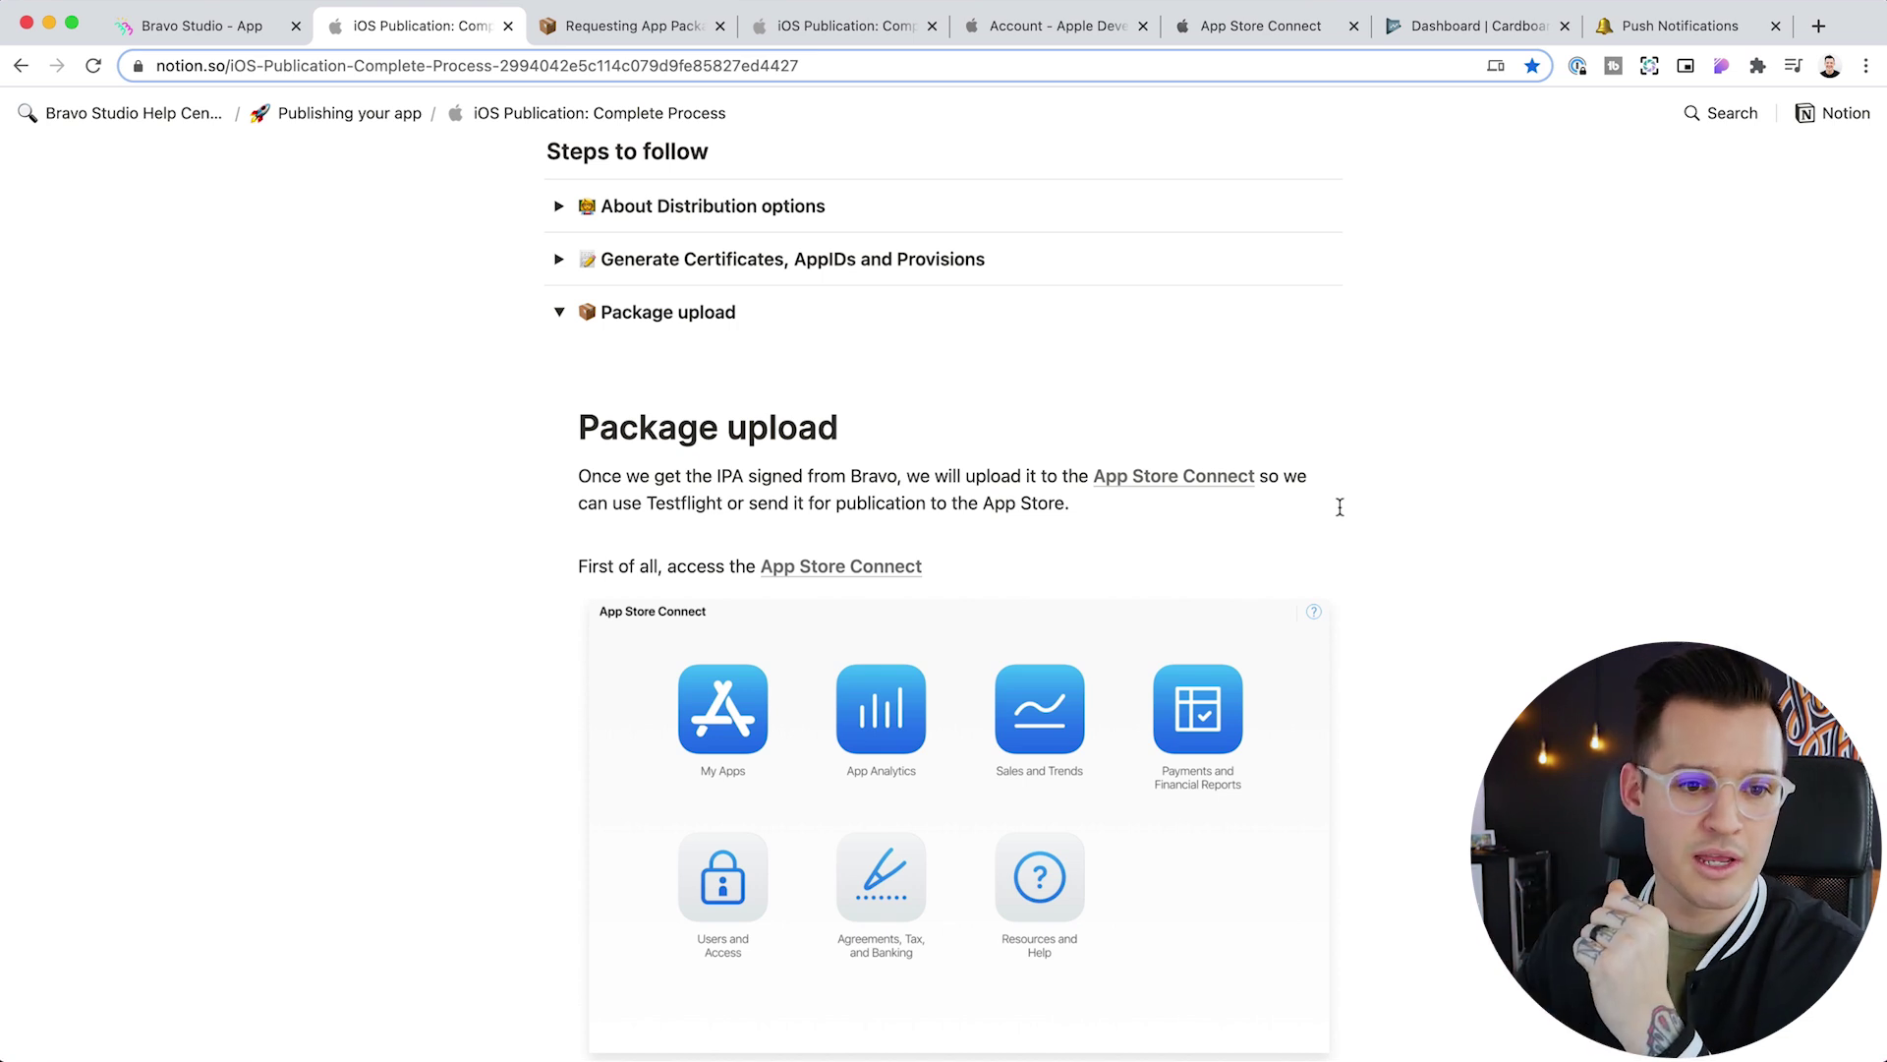
pyautogui.scroll(-4, 1094, 378)
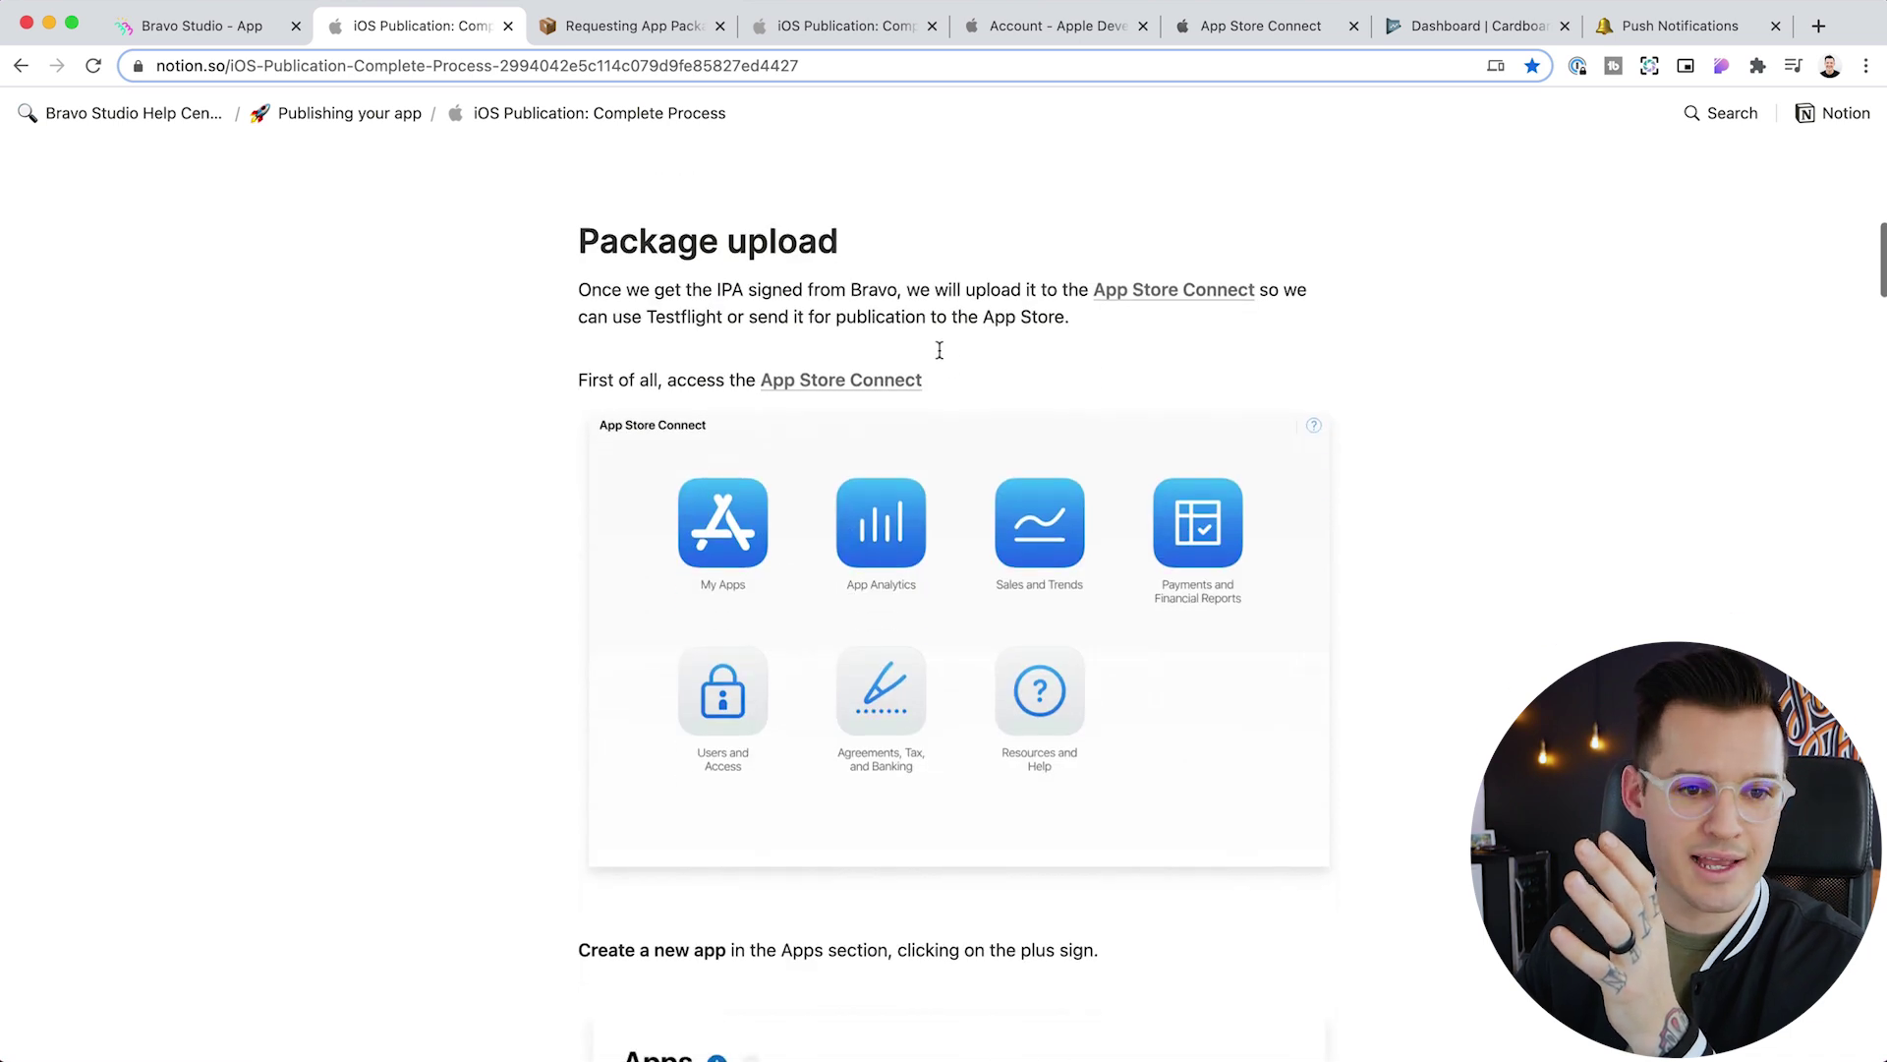
pyautogui.scroll(-12, 1487, 551)
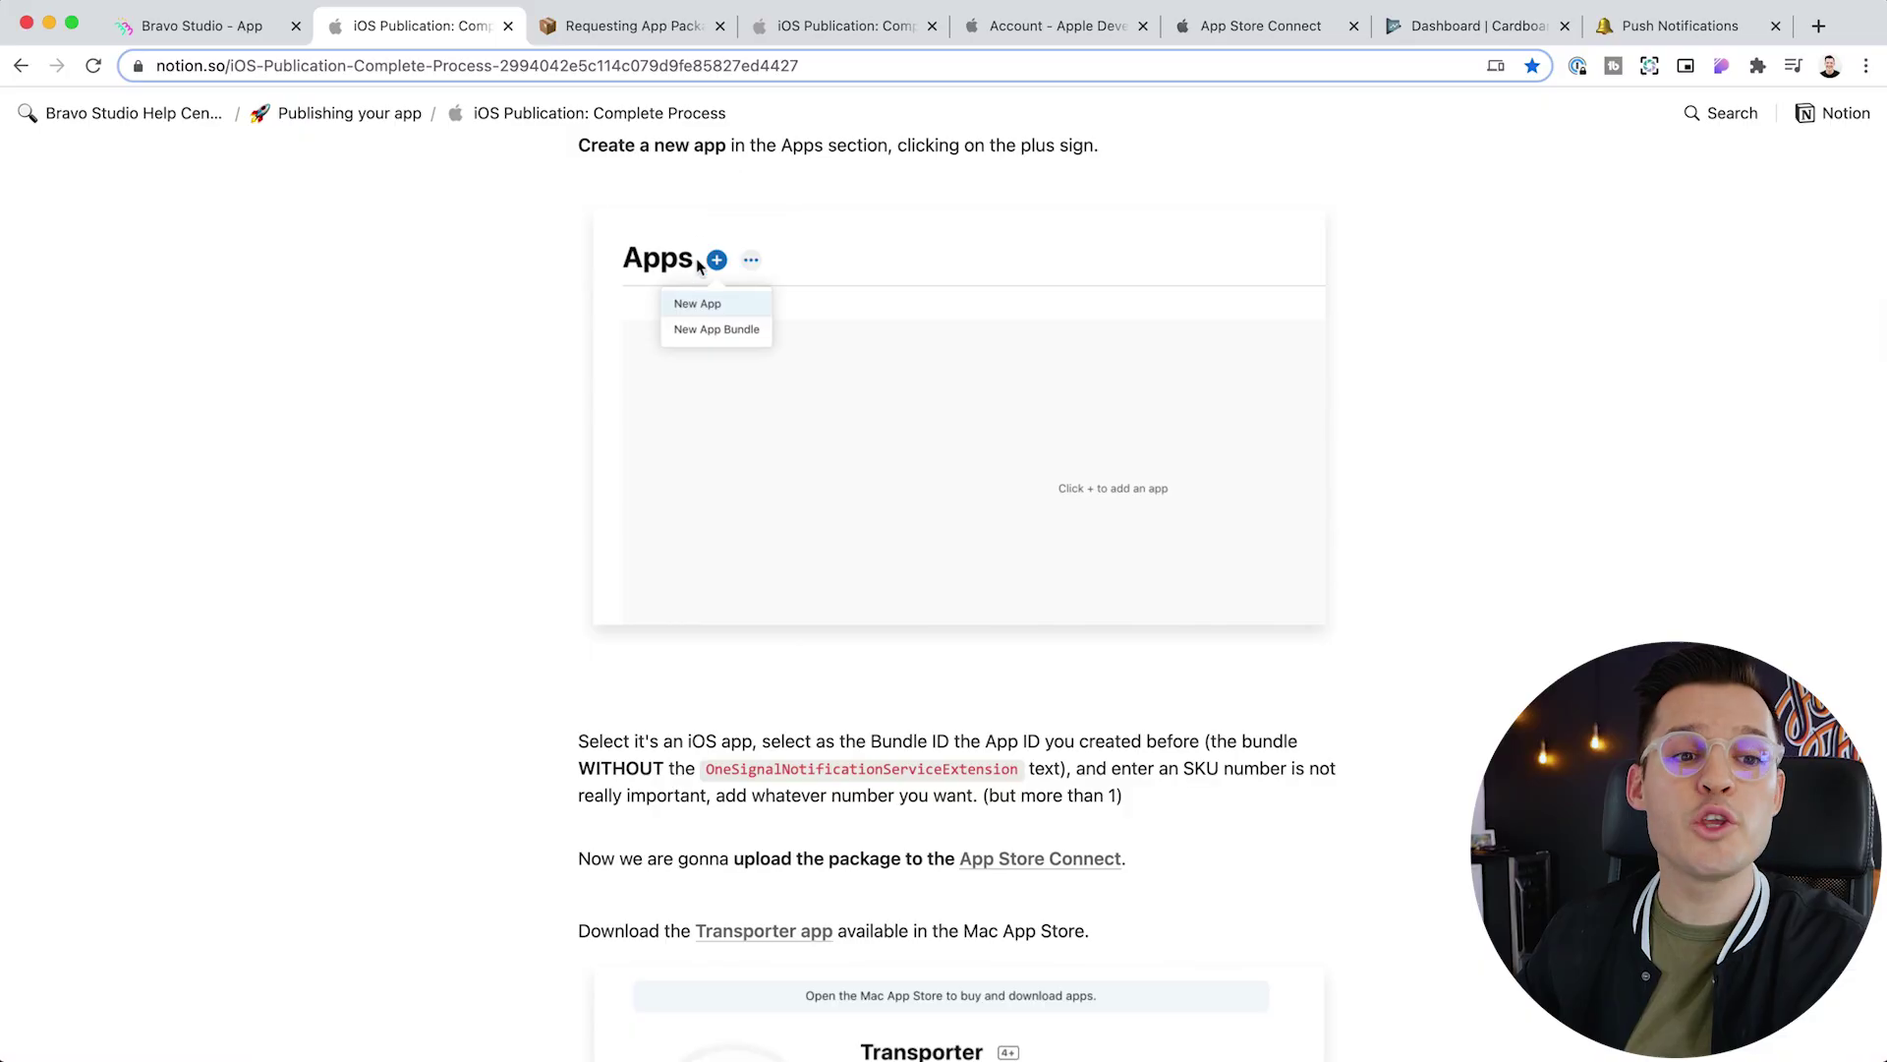
pyautogui.scroll(-3, 739, 327)
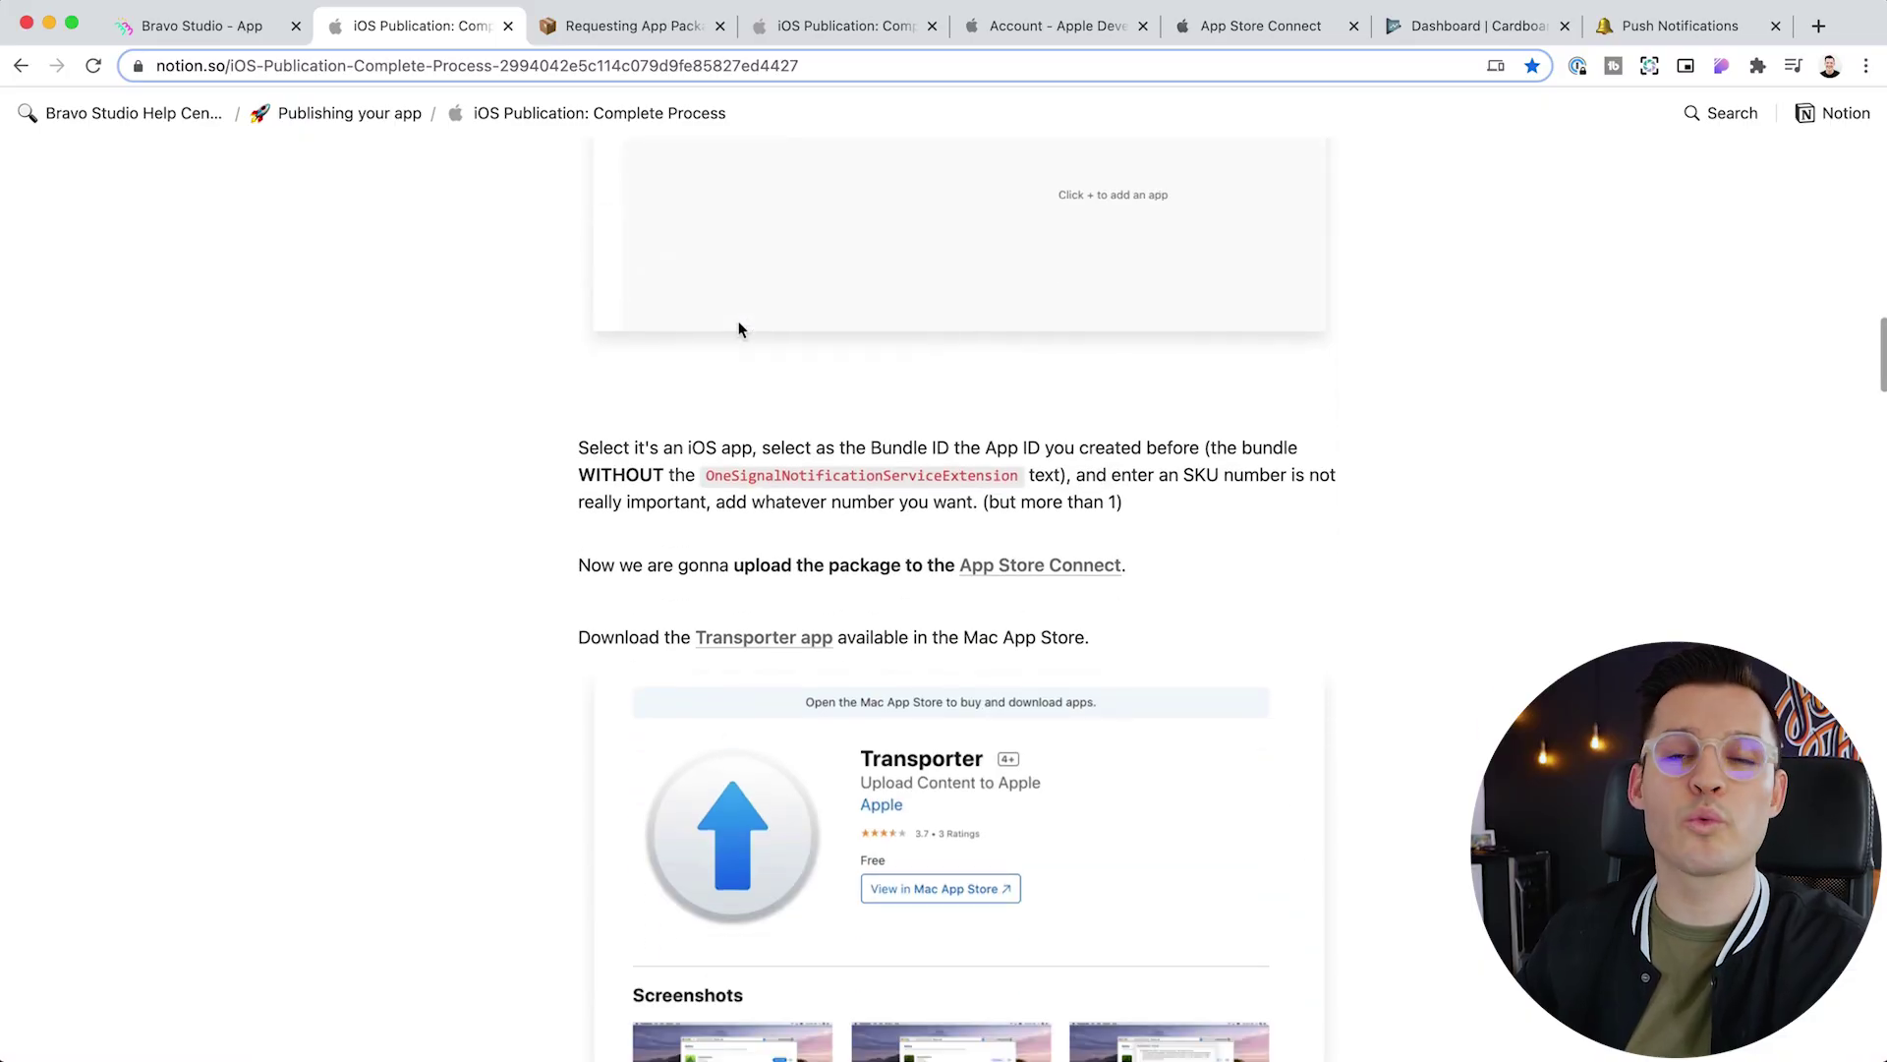
pyautogui.scroll(1, 739, 330)
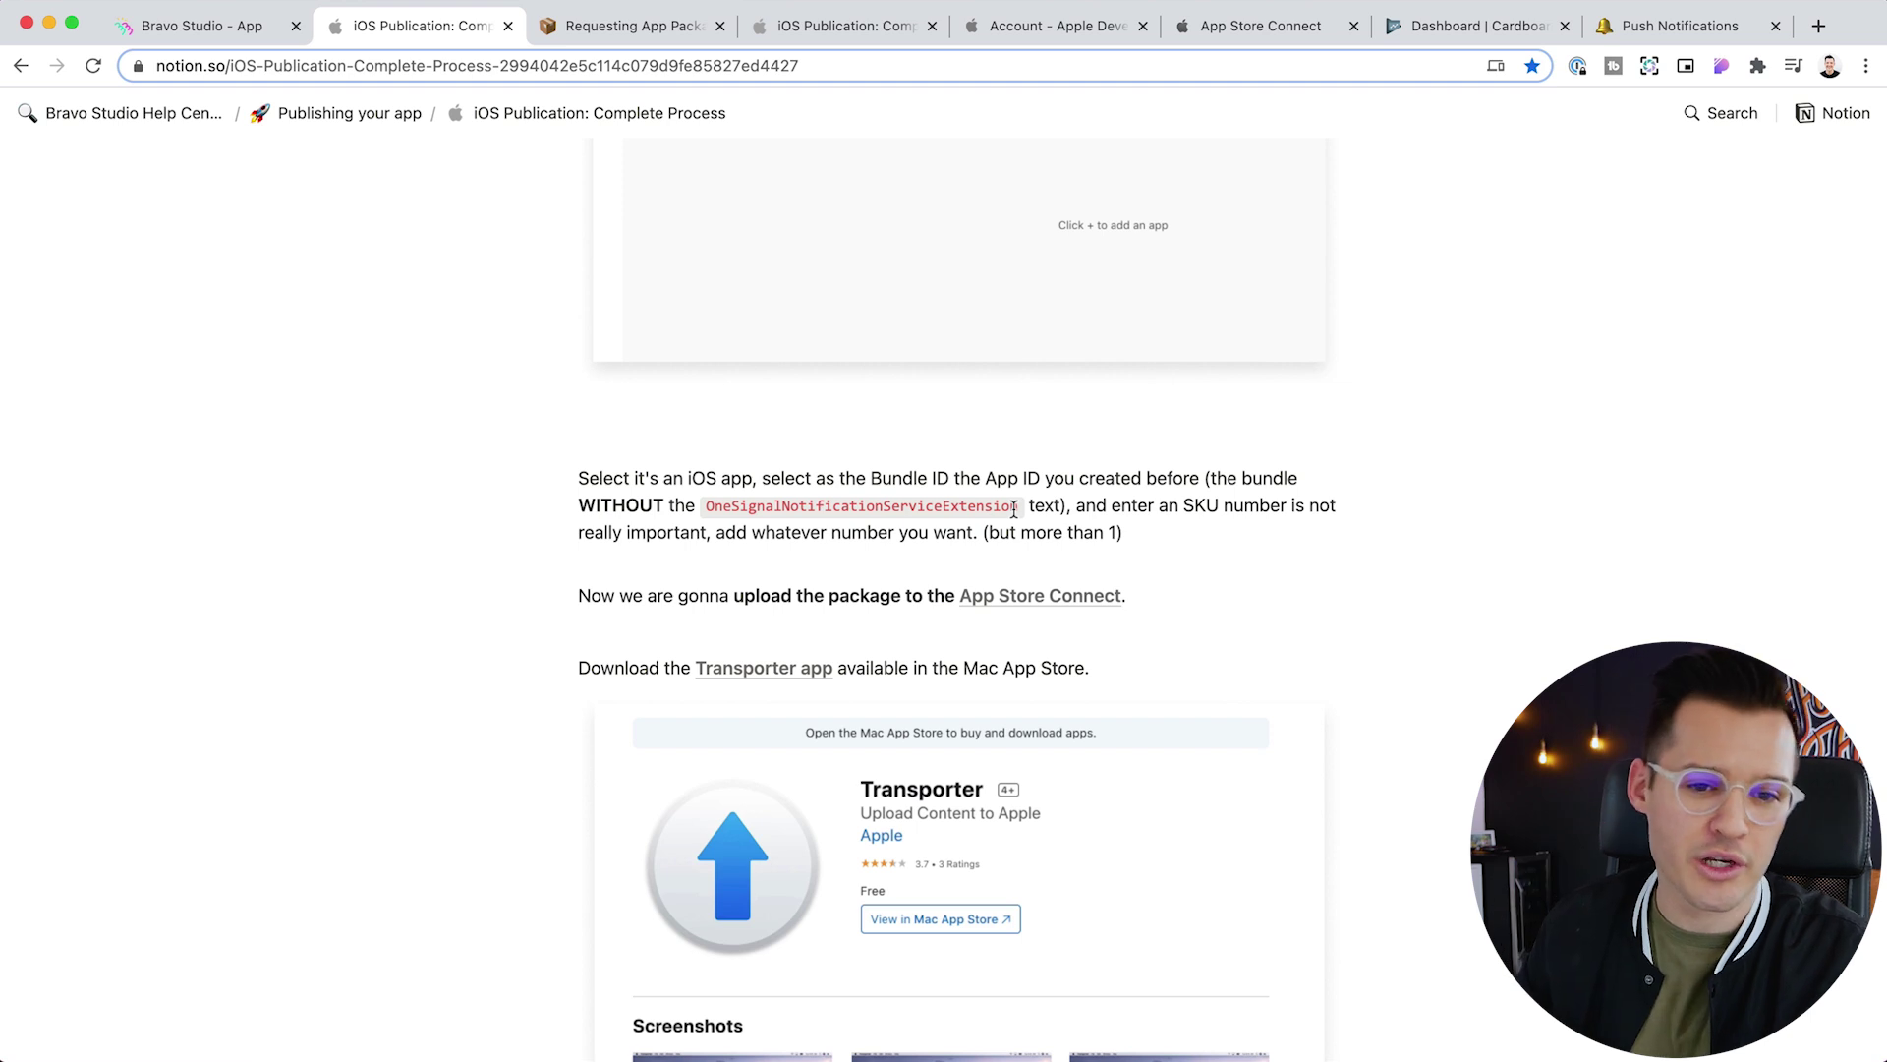
pyautogui.moveTo(1178, 508); pyautogui.dragTo(1235, 499)
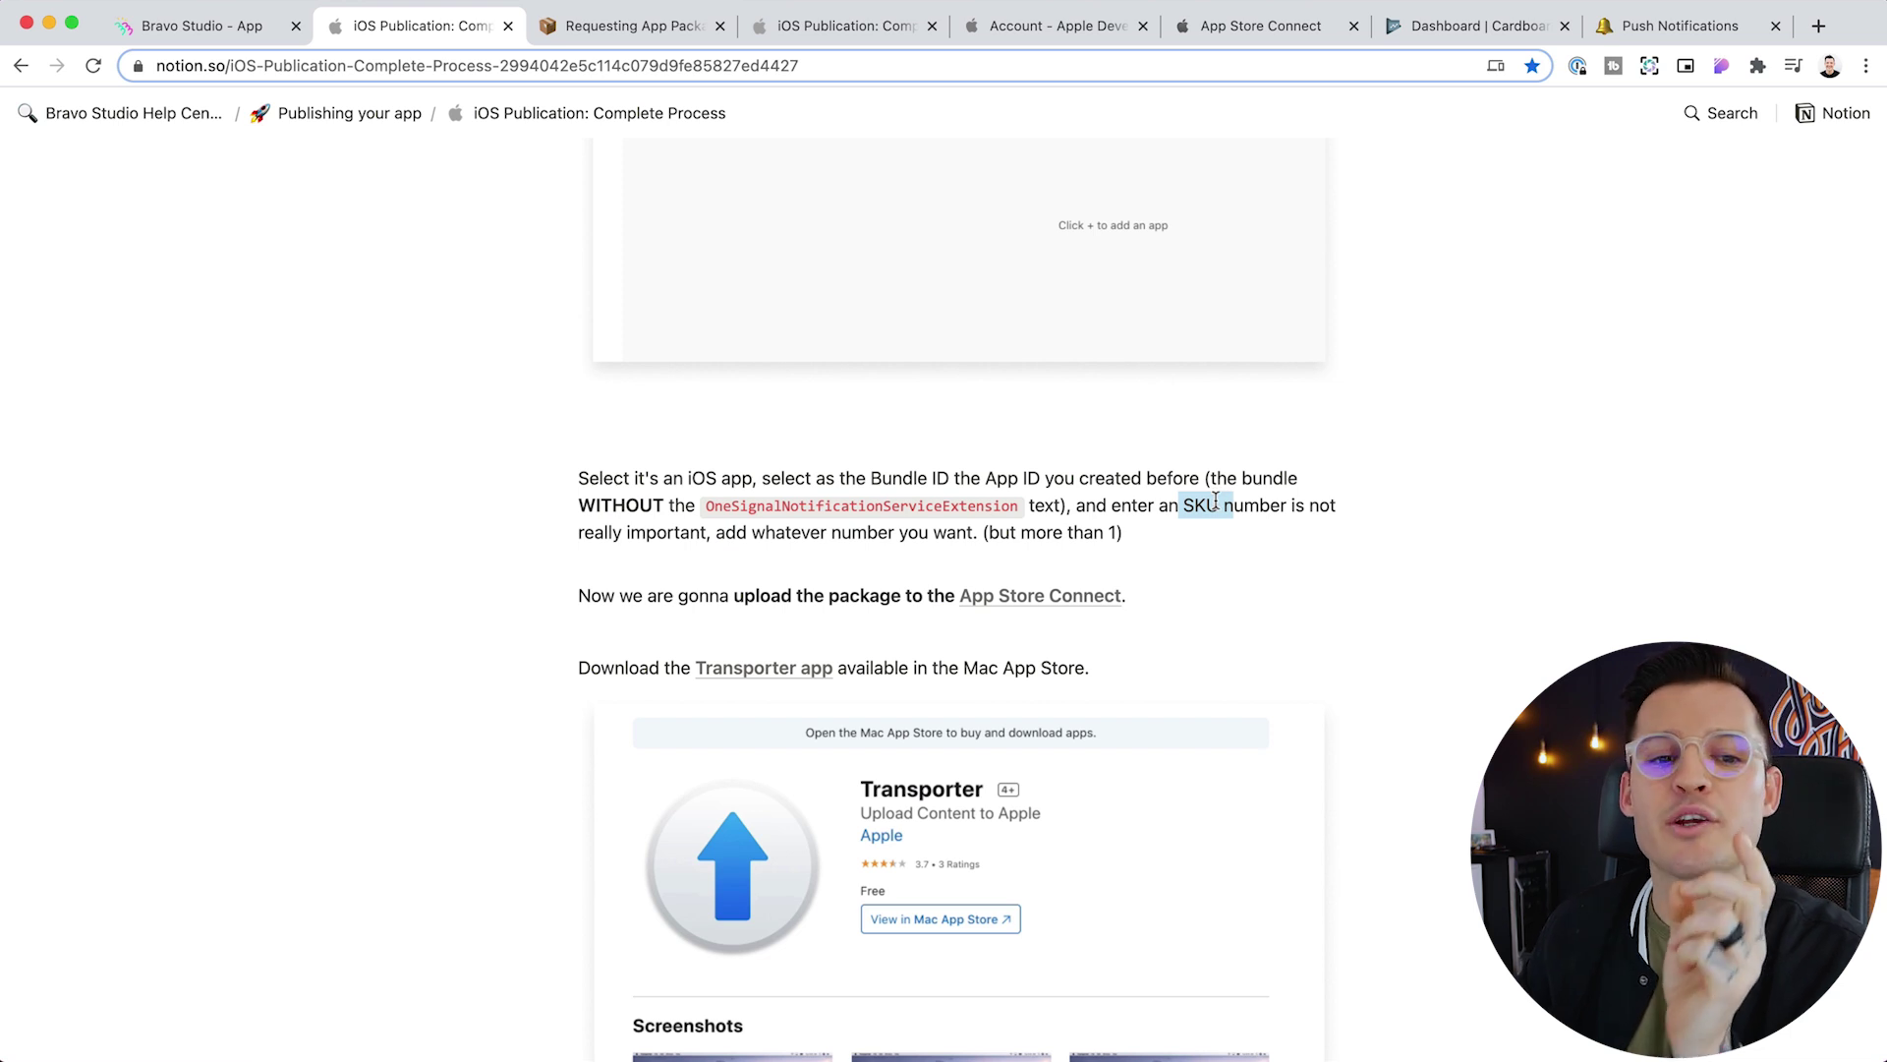
pyautogui.scroll(-5, 771, 629)
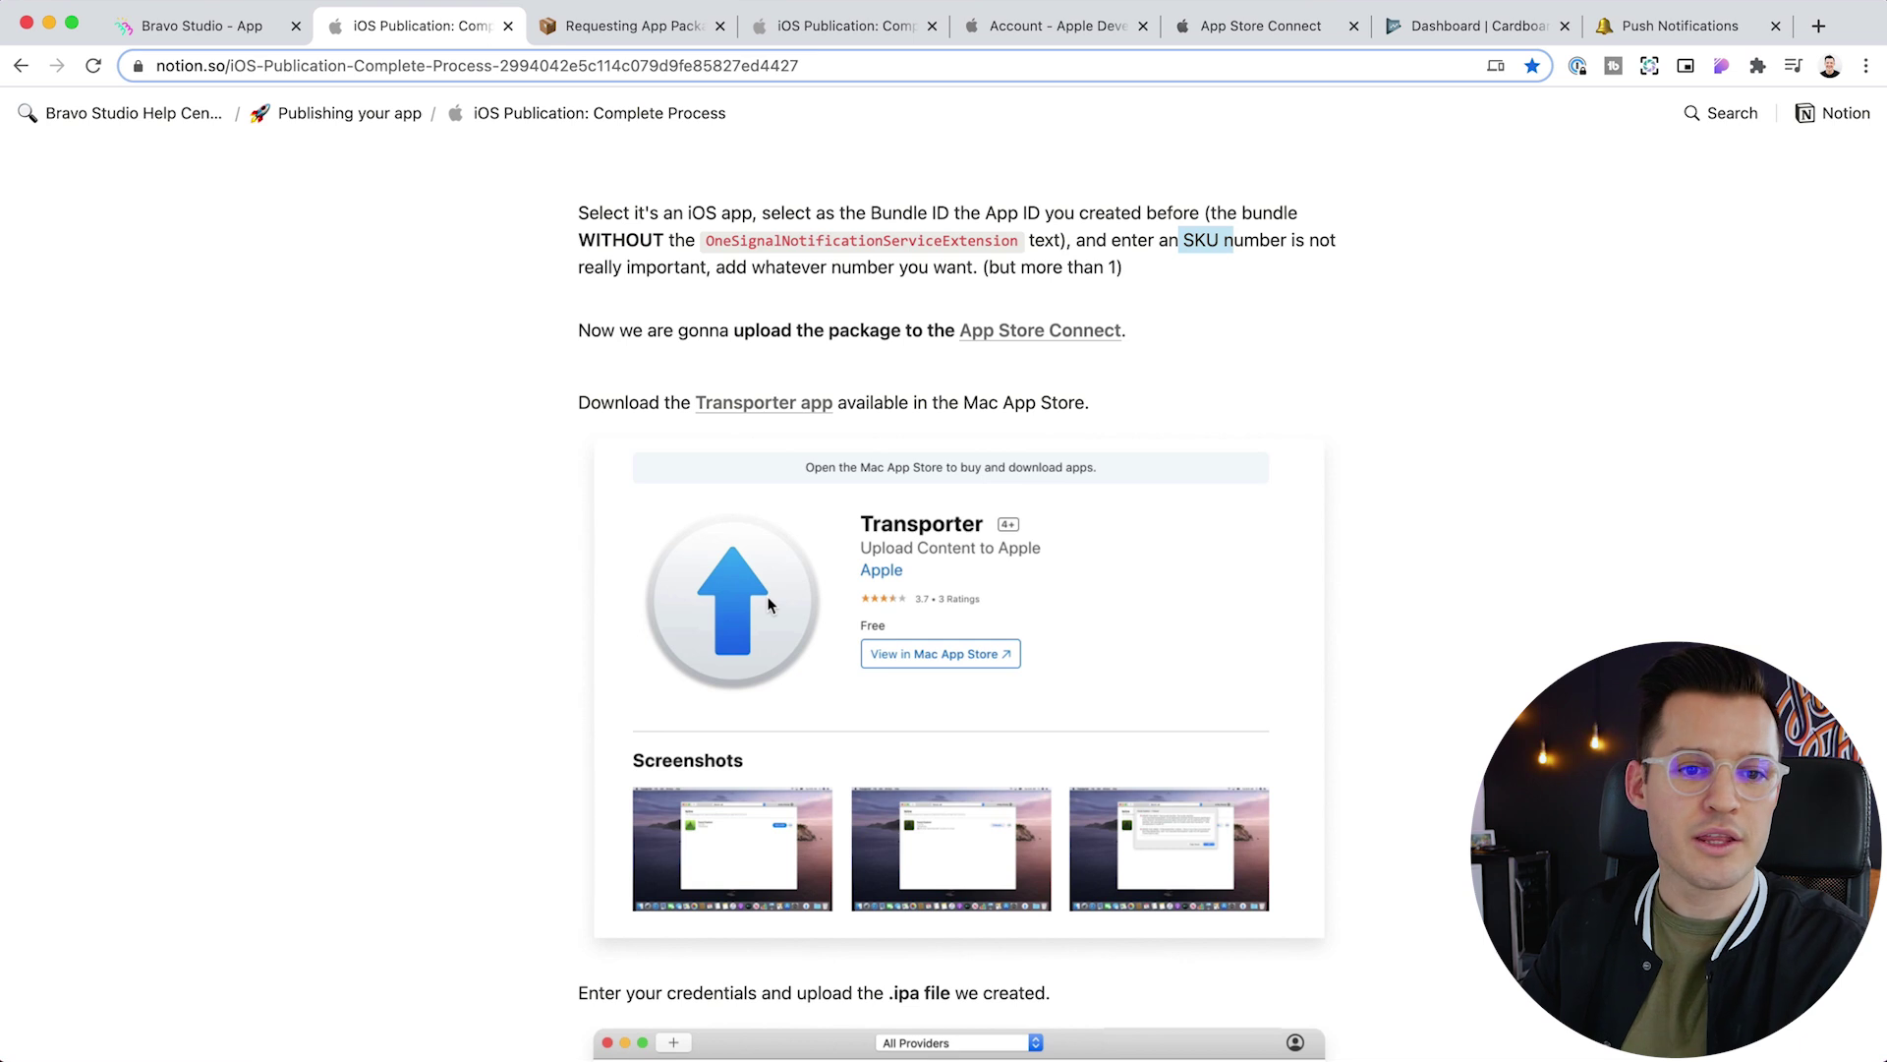
# Launch the Transporter app, look over its delivered Cardboard Nerd packages, and return to the iOS publication guide in the browser
pyautogui.hotkey('alt', 'space')
pyautogui.write('tra')
pyautogui.press('Return')
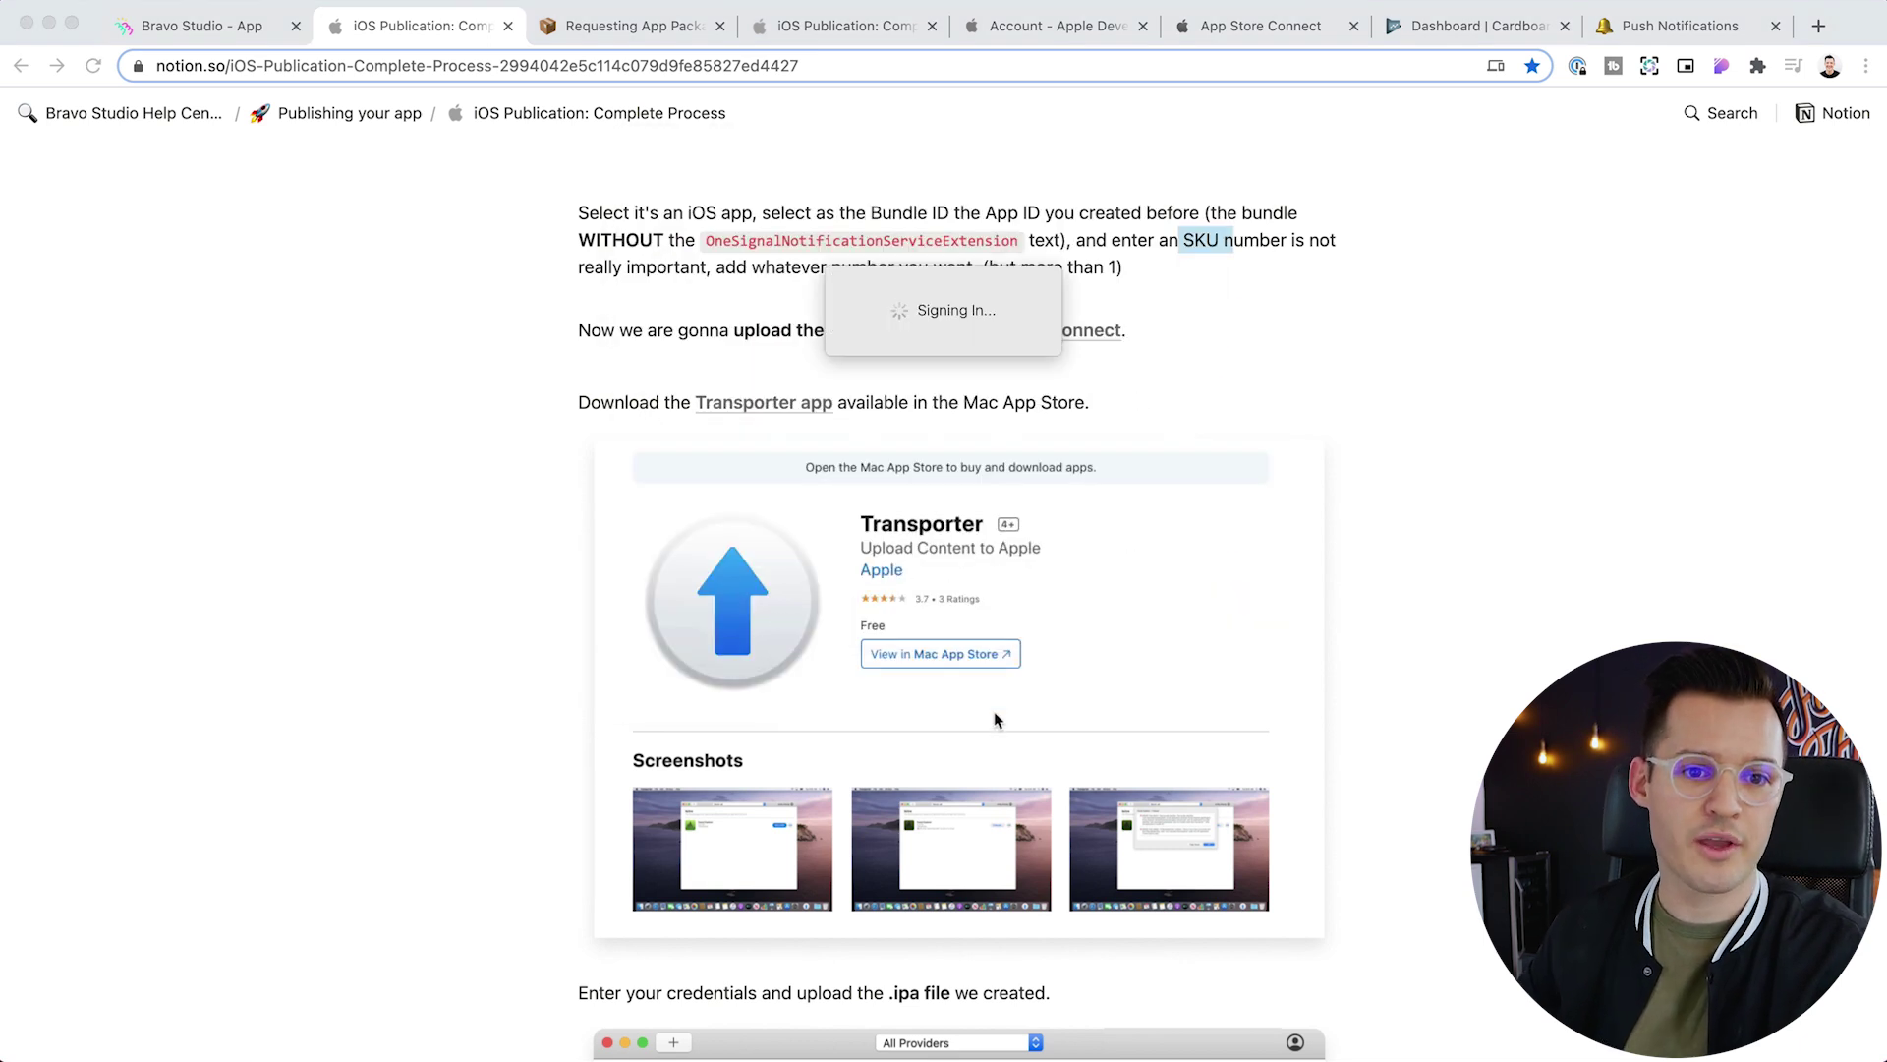
pyautogui.moveTo(624, 177); pyautogui.dragTo(1214, 262)
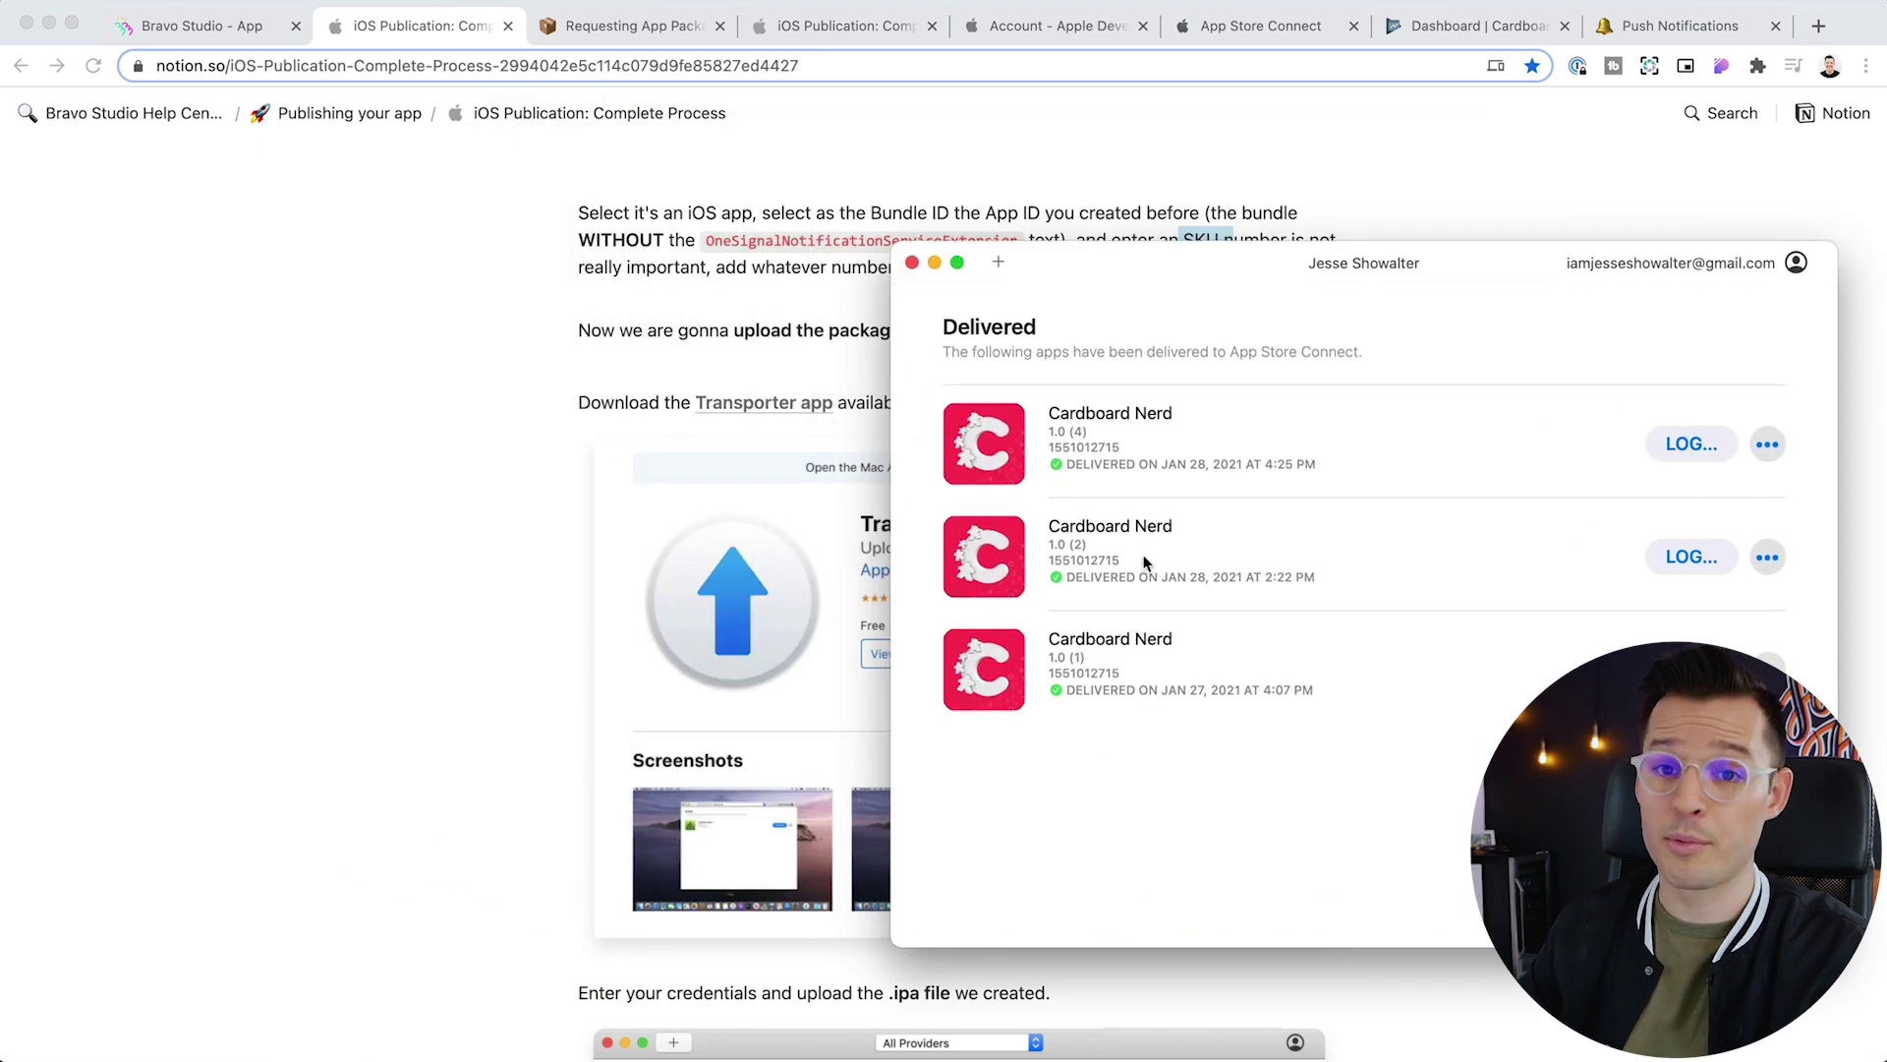
pyautogui.click(417, 601)
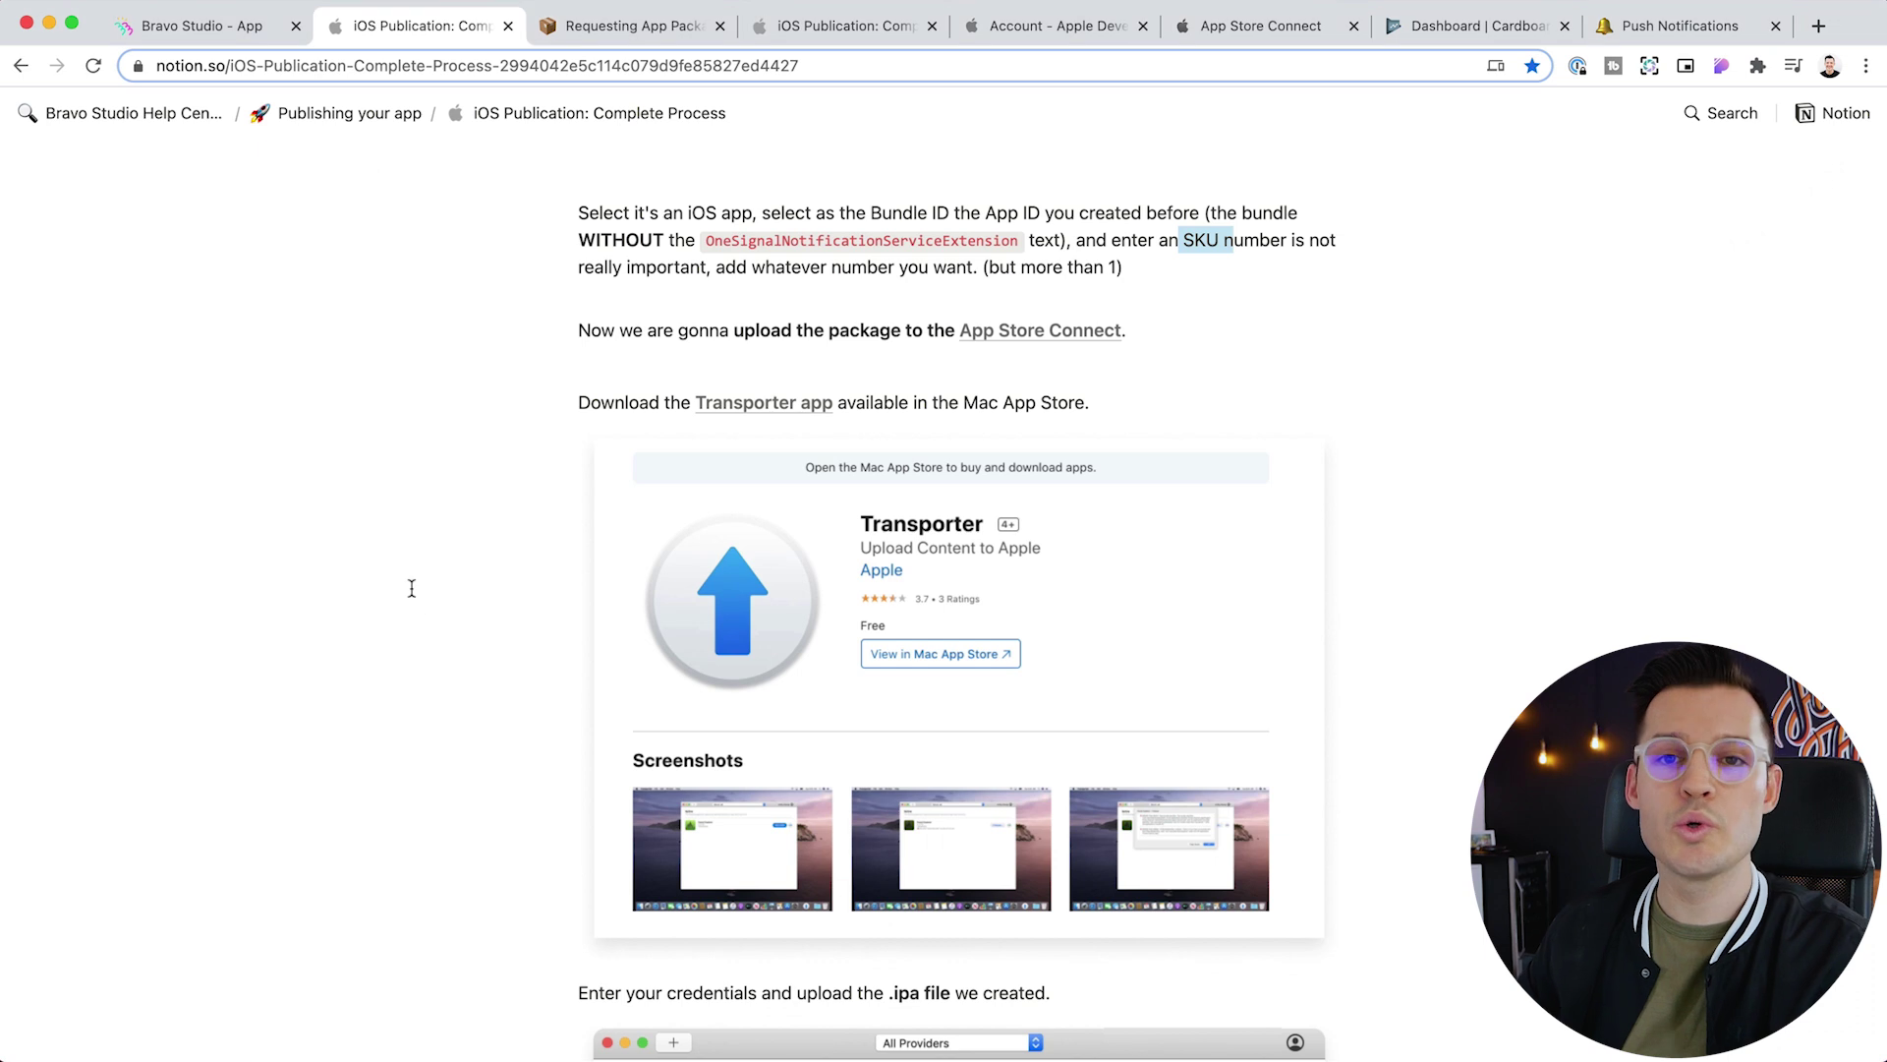
# Read the guide's remaining instructions on uploading the .ipa file, delivering it, build numbers, the Xcode requirement and Testflight
pyautogui.scroll(-3, 417, 589)
pyautogui.scroll(-5, 417, 589)
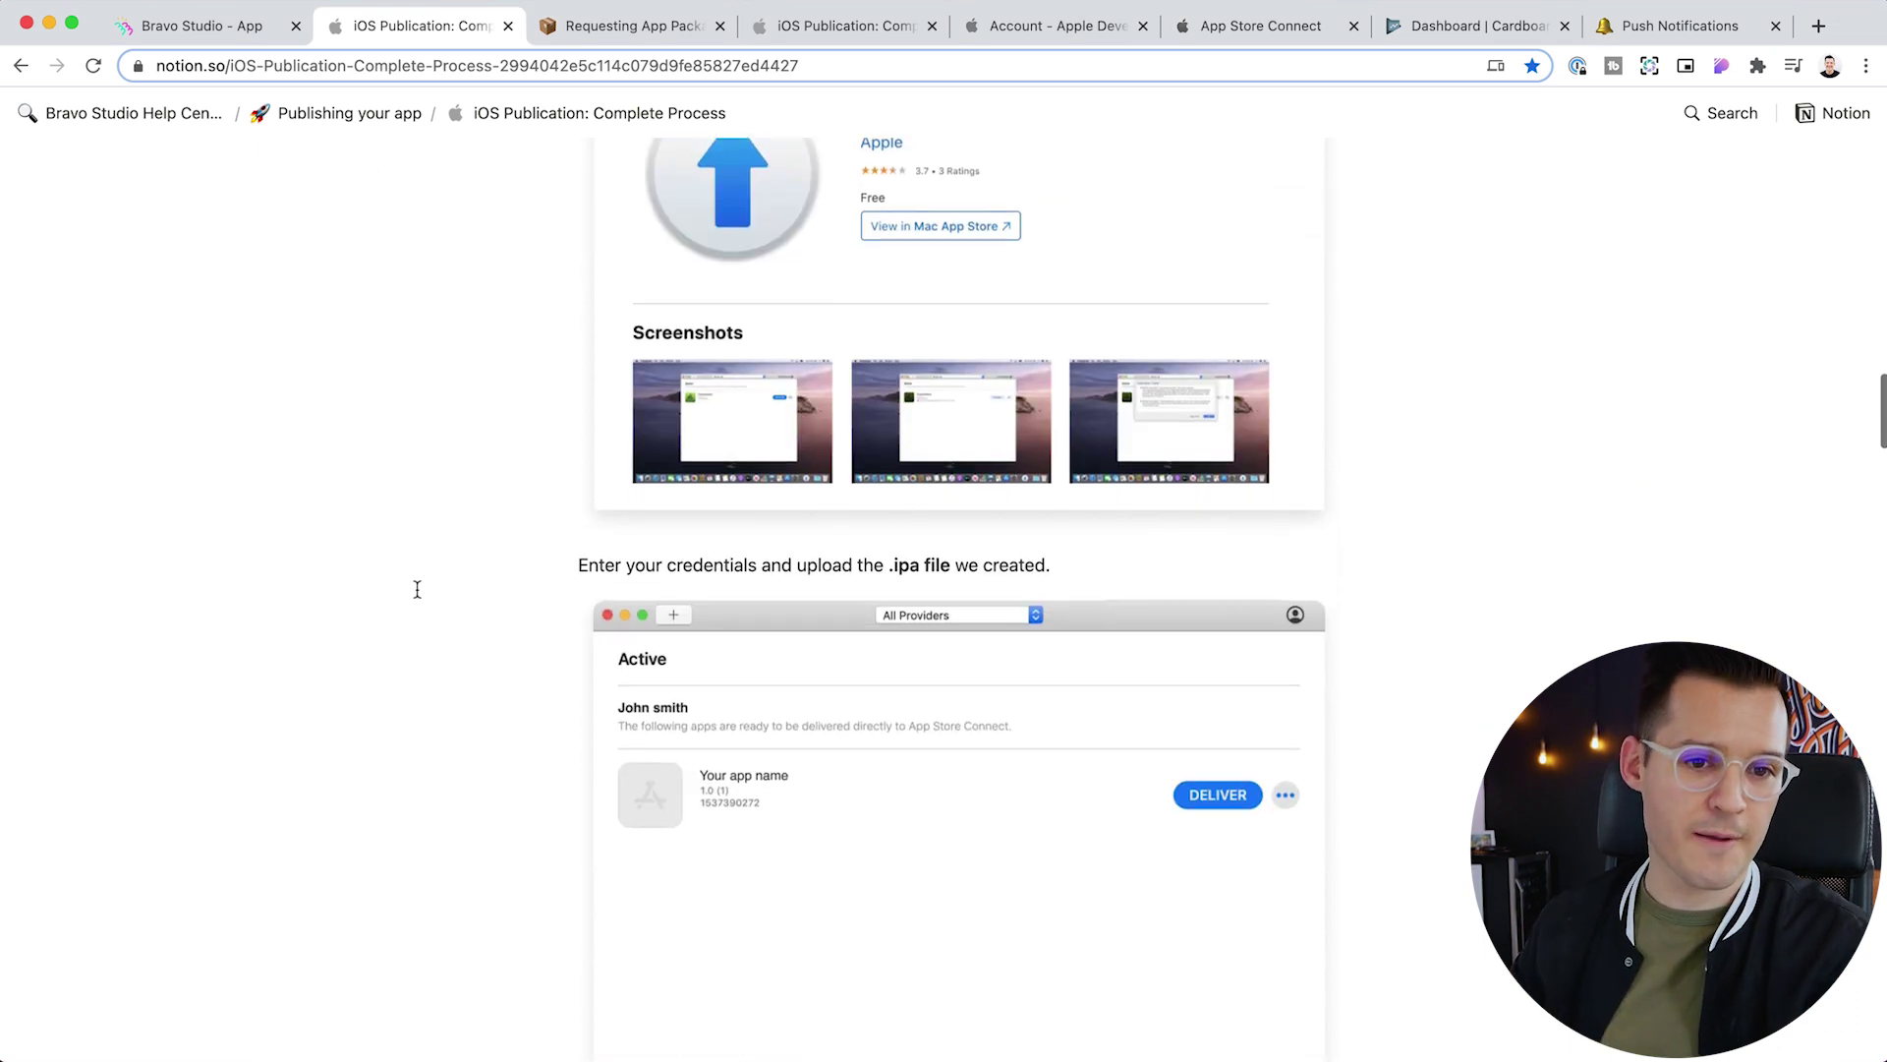
pyautogui.scroll(-1, 434, 594)
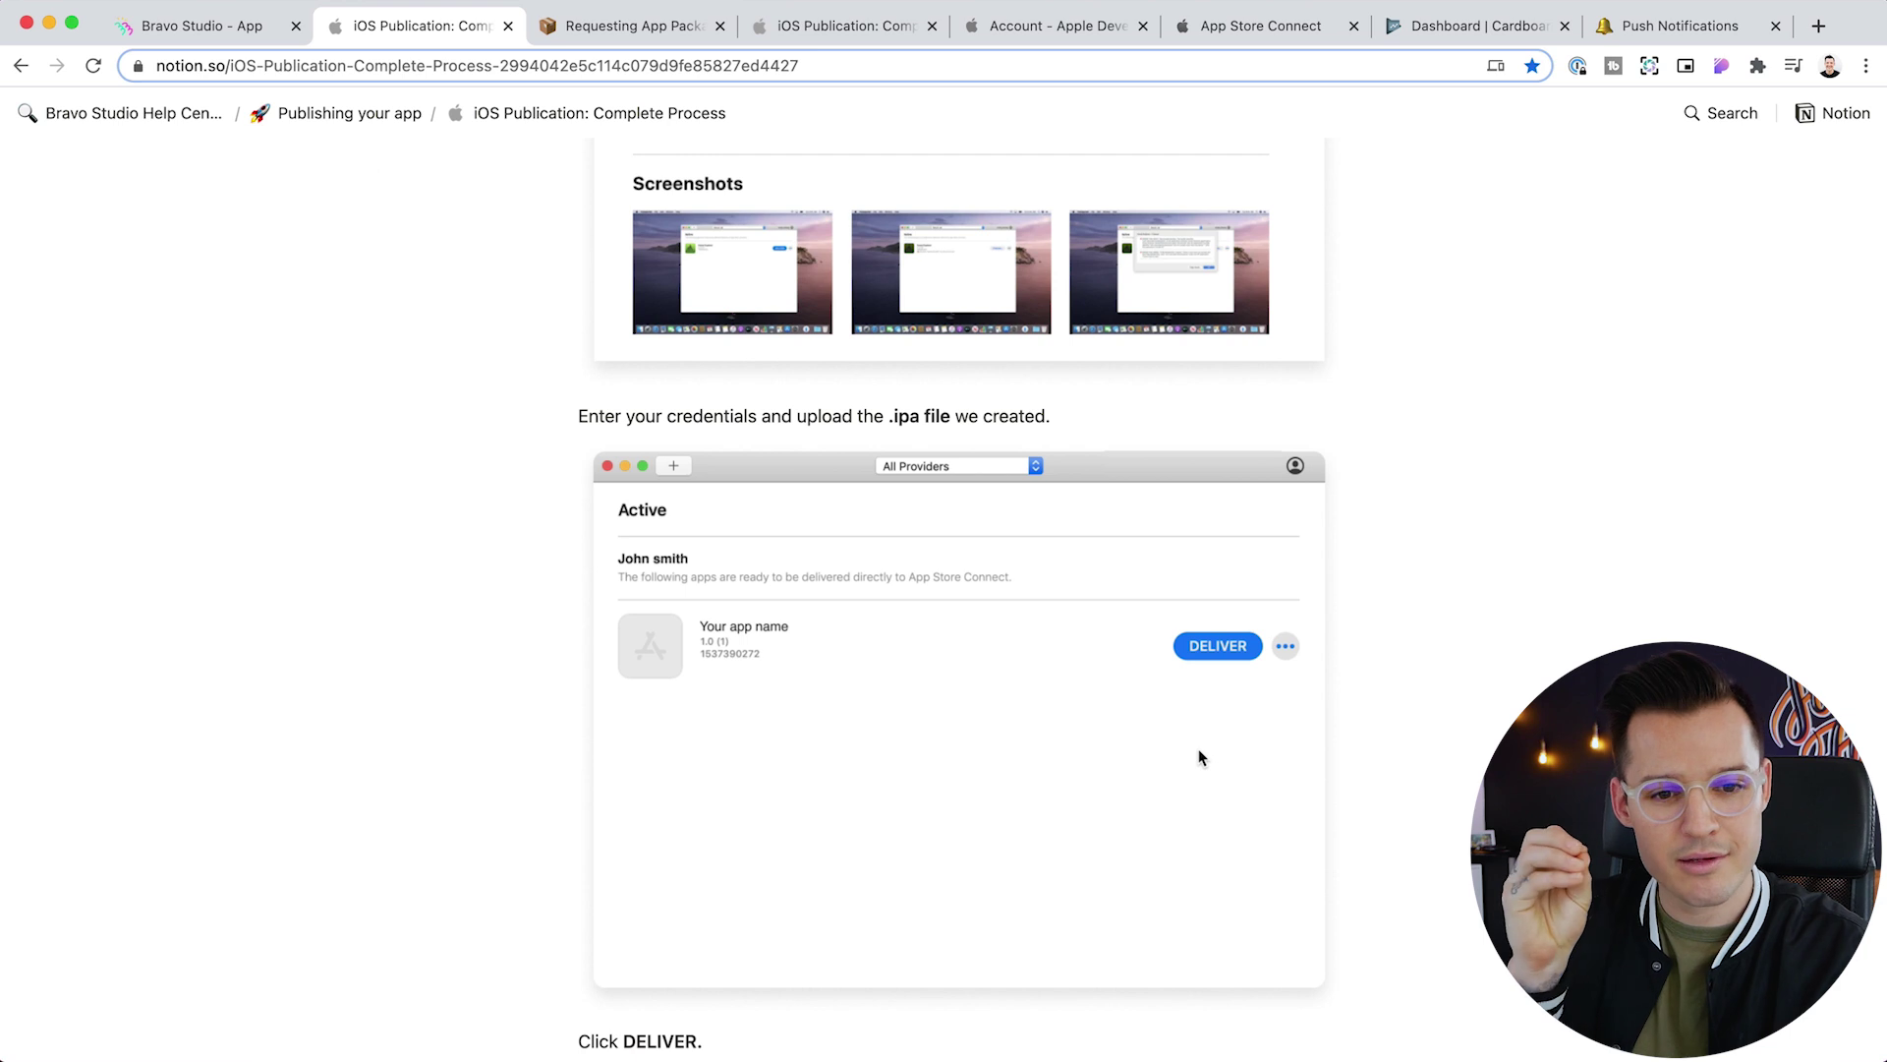
pyautogui.scroll(-5, 1212, 753)
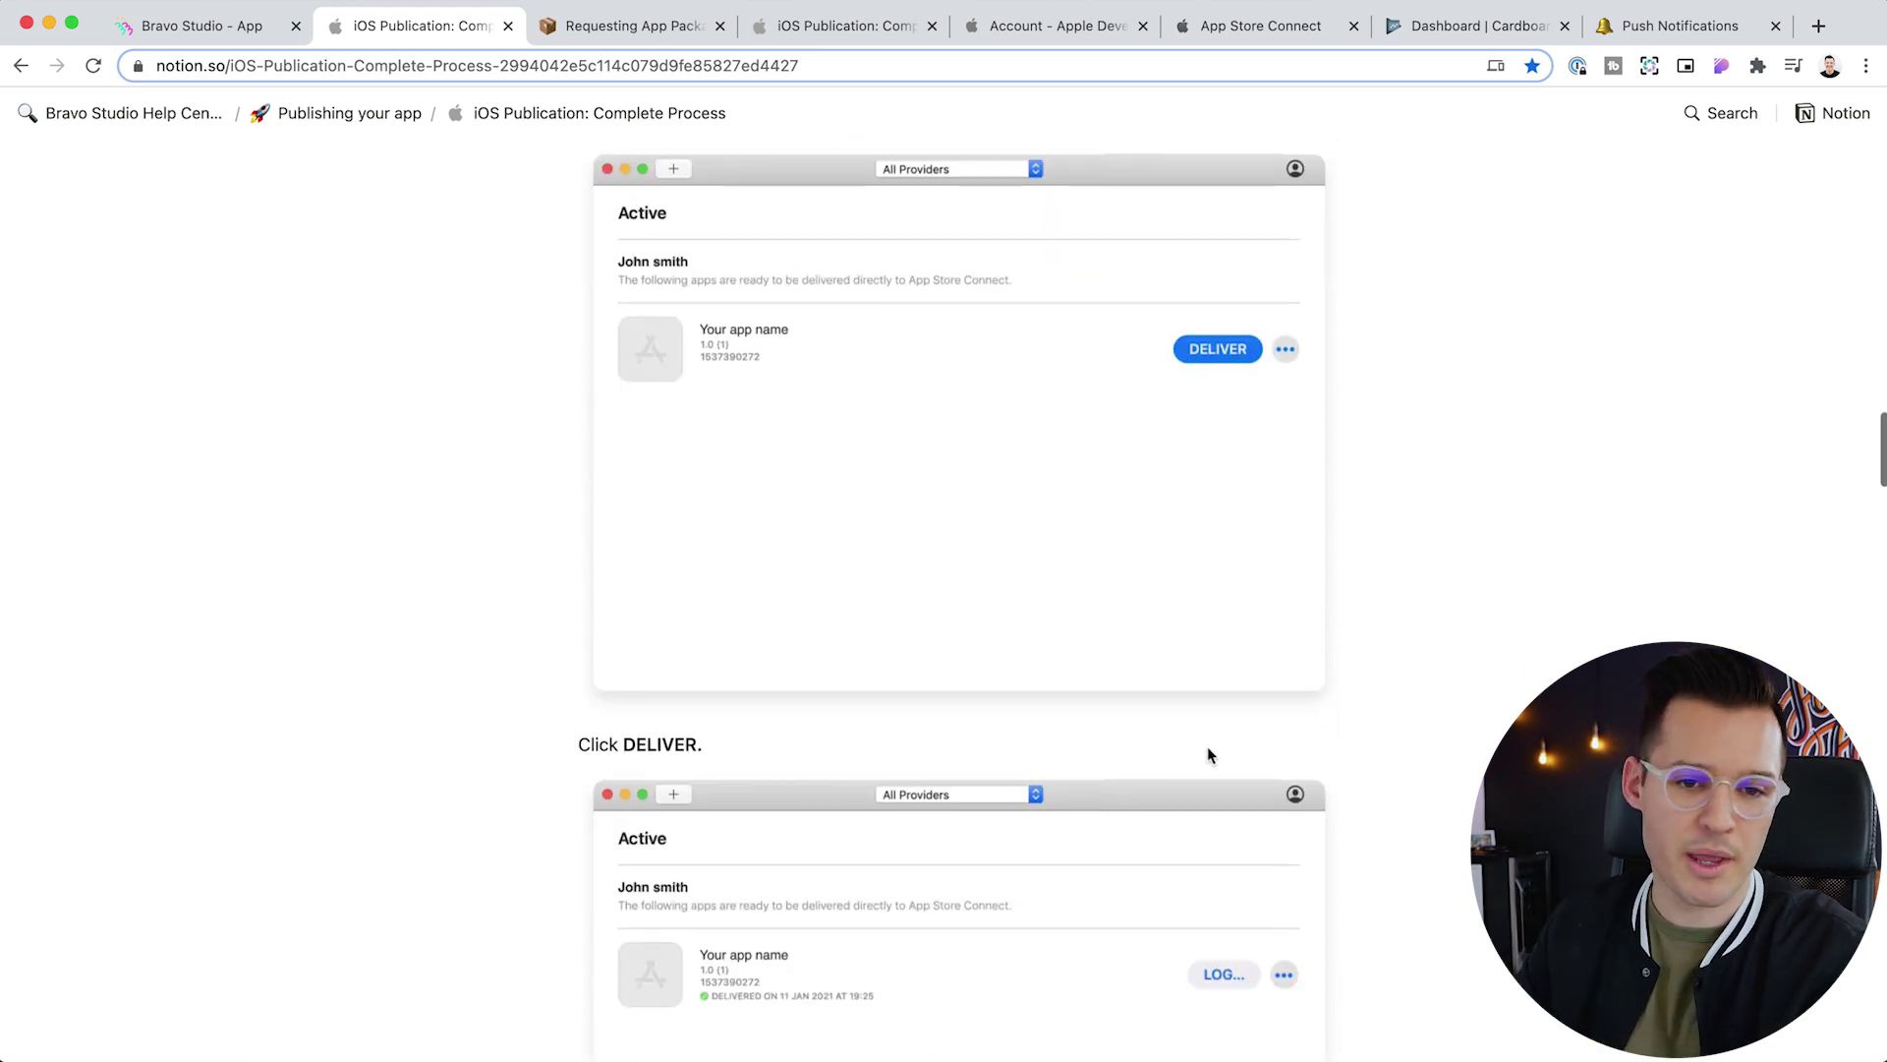
pyautogui.scroll(-4, 1371, 712)
pyautogui.scroll(-3, 1372, 713)
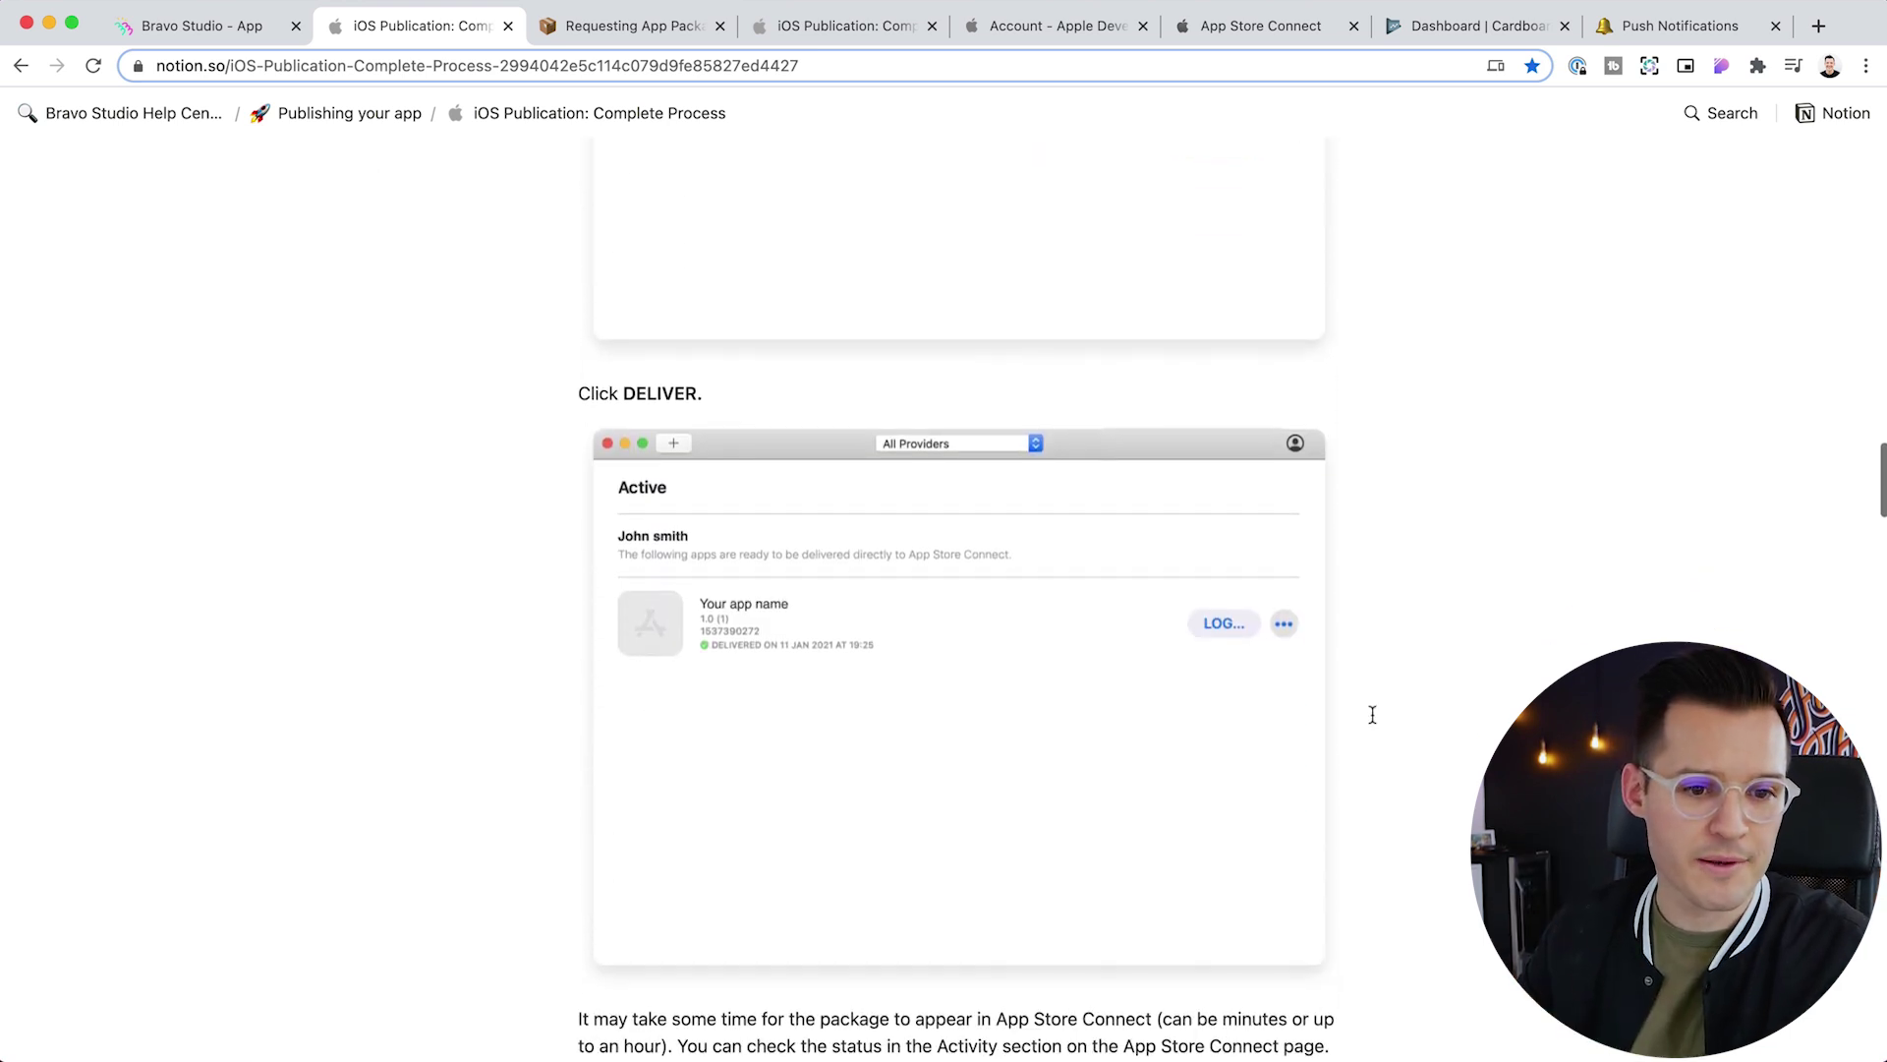
pyautogui.scroll(-12, 947, 651)
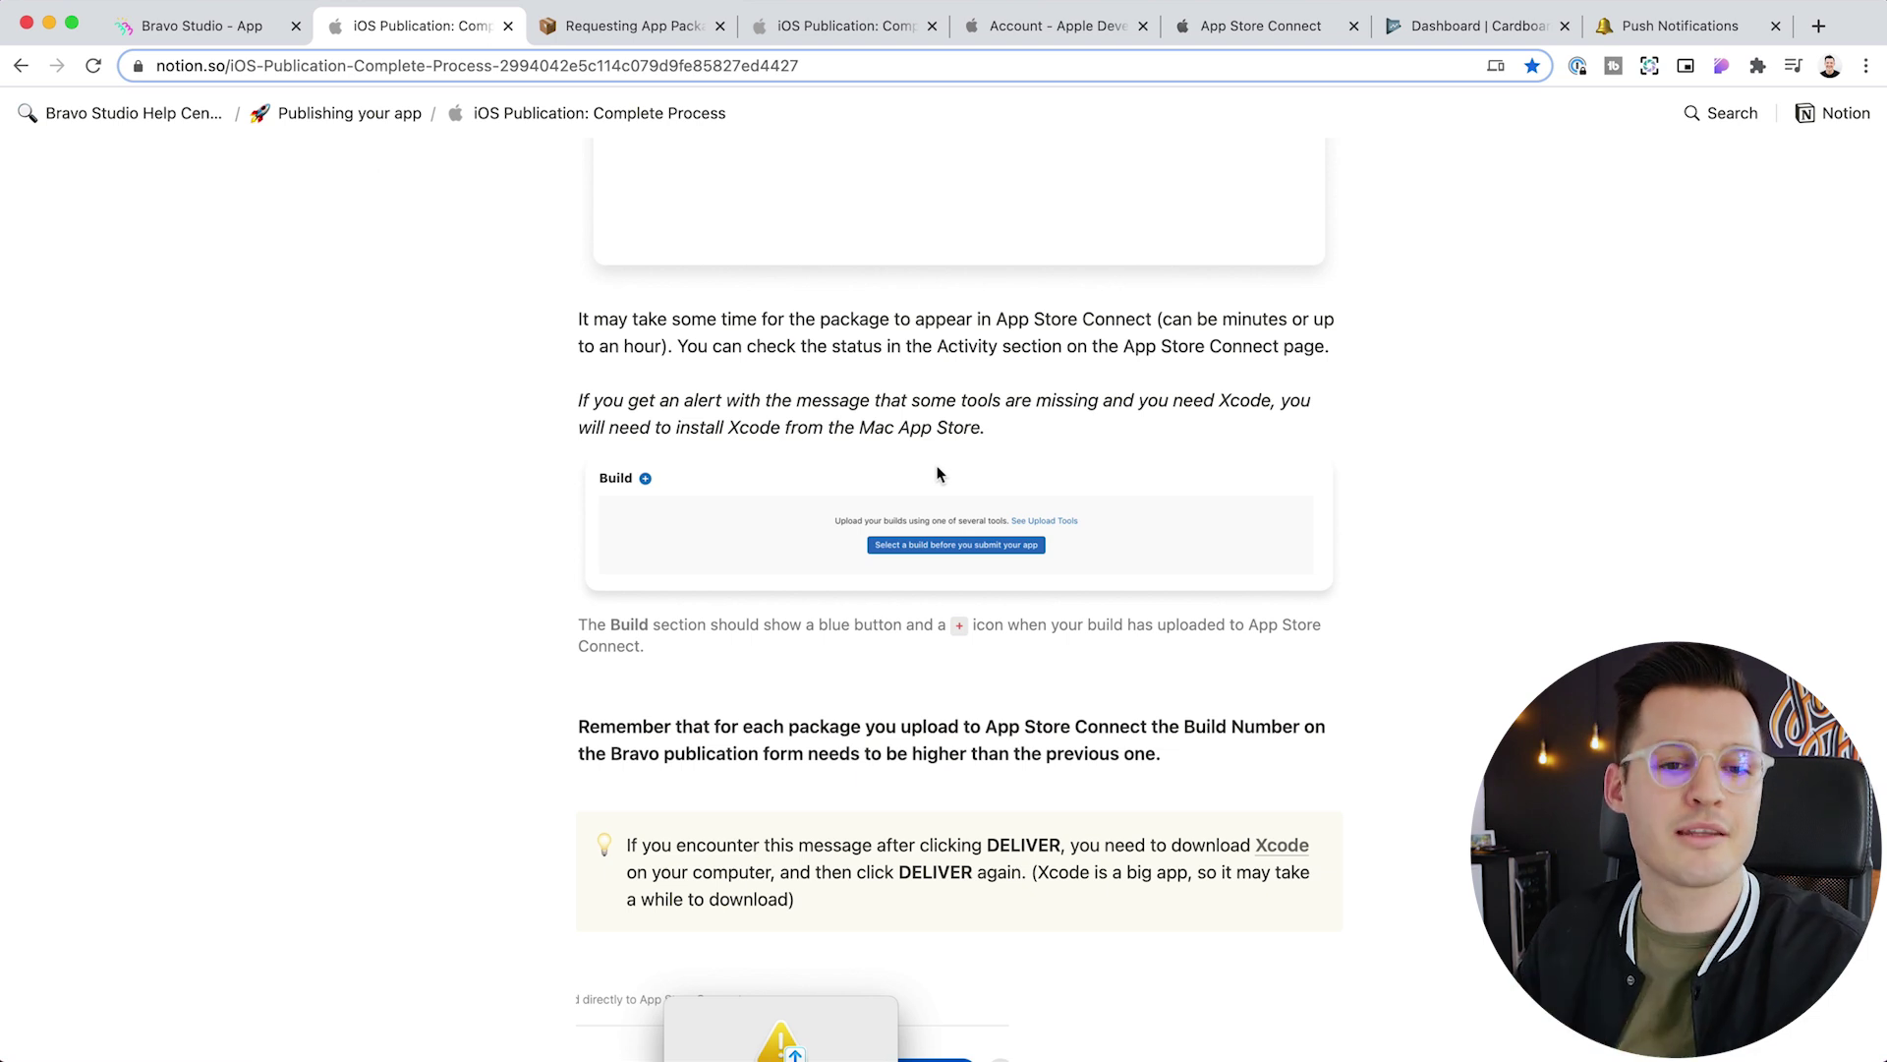
pyautogui.scroll(-3, 913, 424)
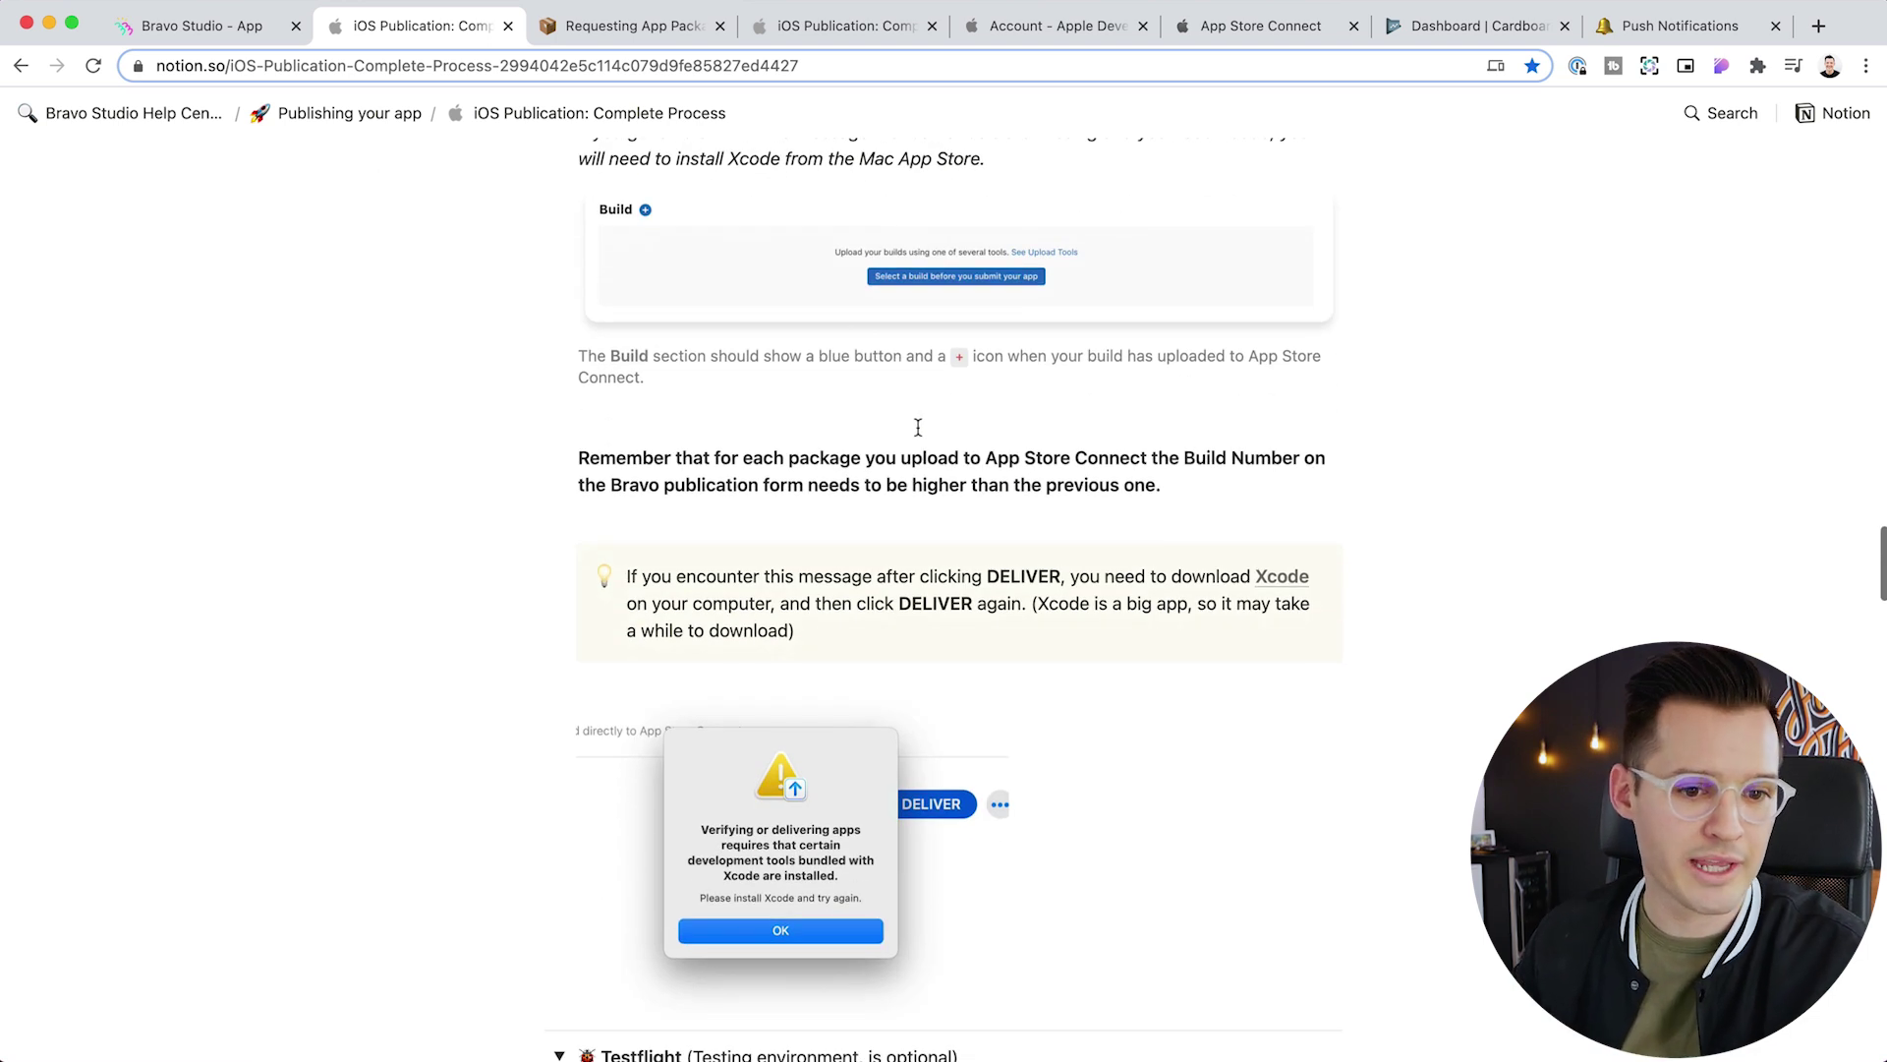
pyautogui.scroll(-6, 918, 433)
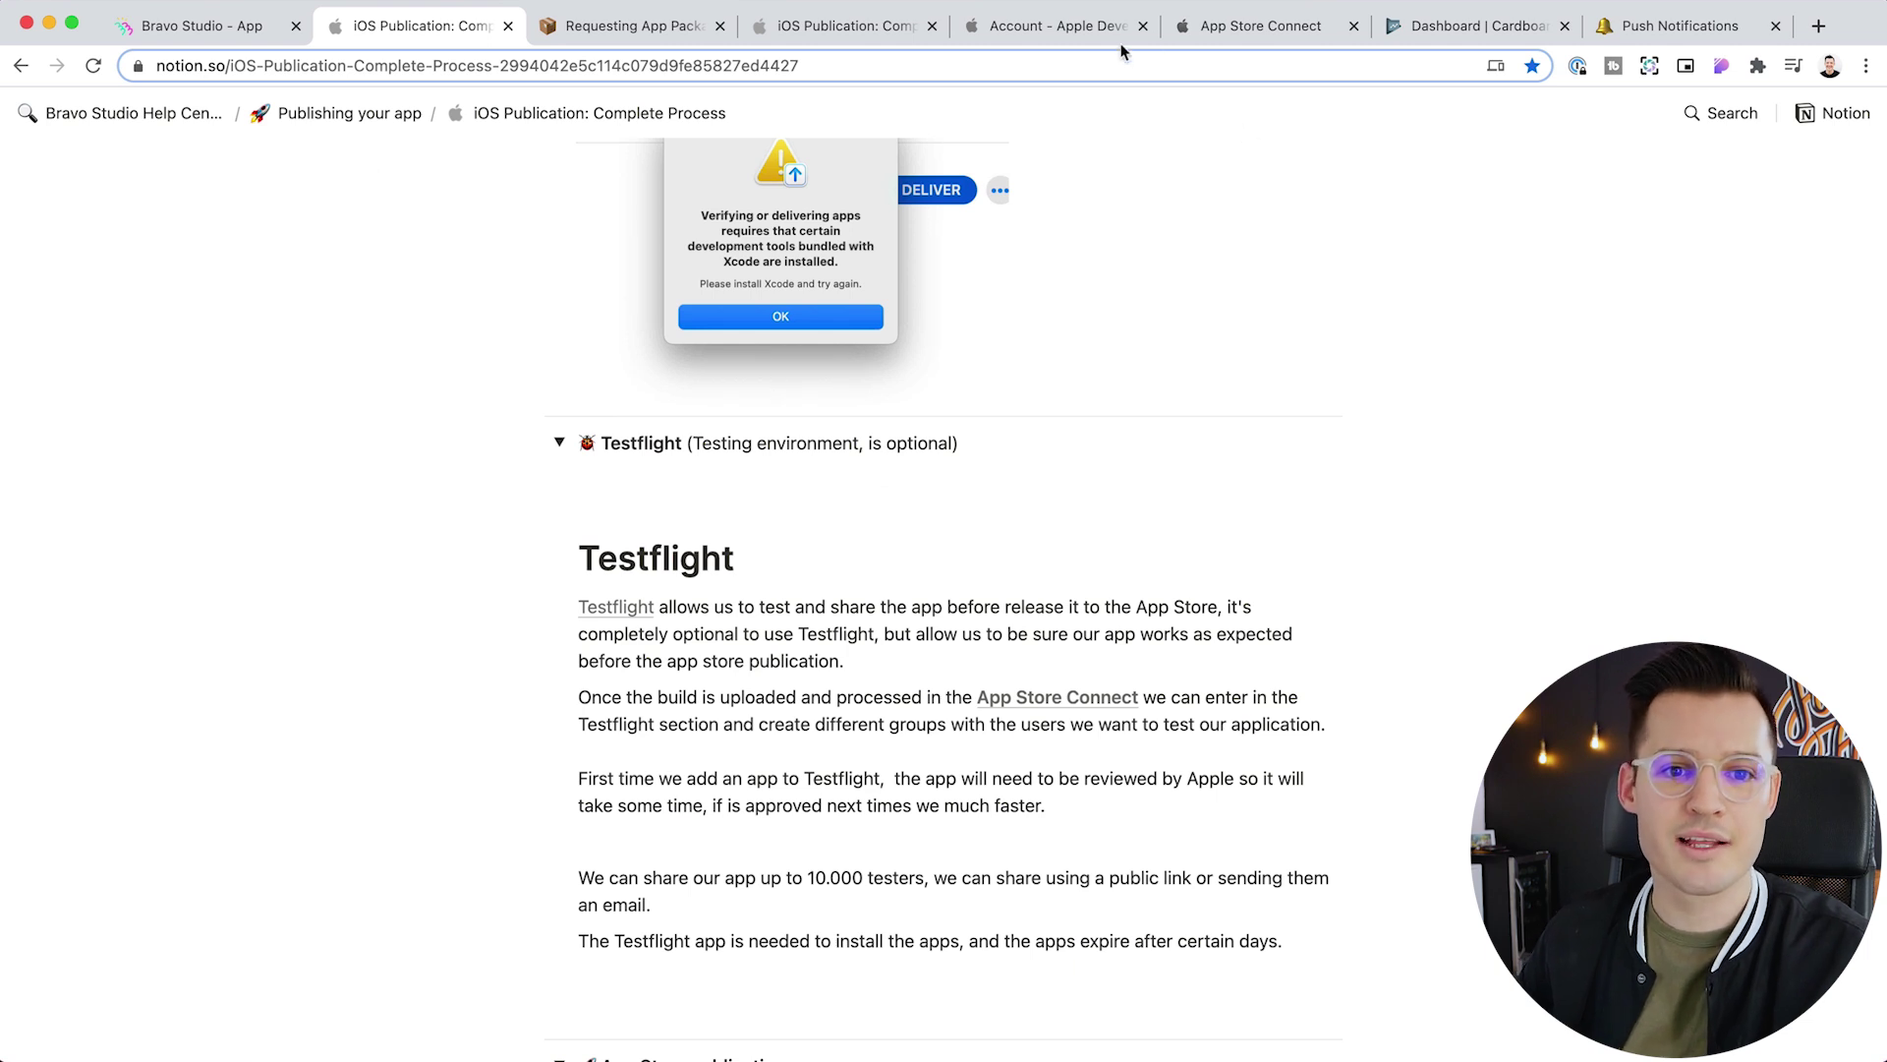
# Switch to App Store Connect, place its browser tab directly after the iOS Publication guide, and open the Cardboard Nerd app
pyautogui.click(1244, 30)
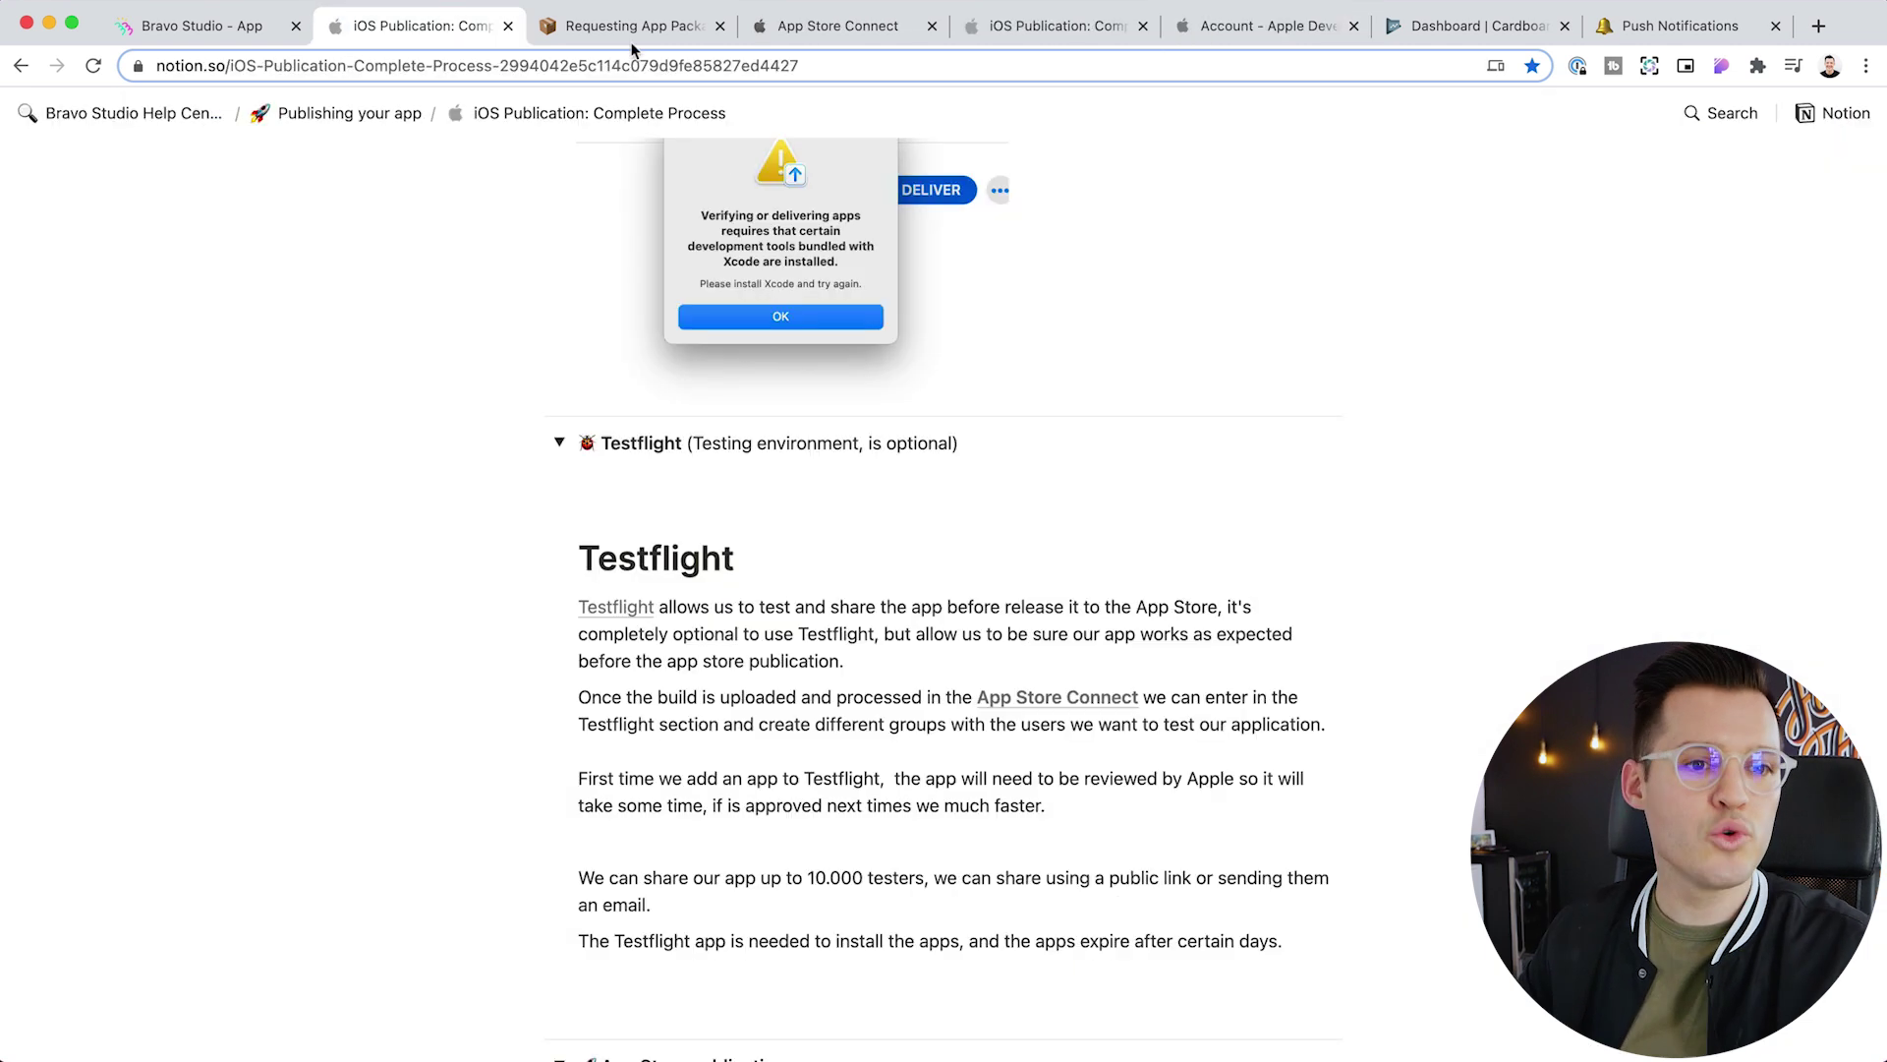
pyautogui.click(623, 29)
pyautogui.moveTo(770, 36); pyautogui.dragTo(623, 33)
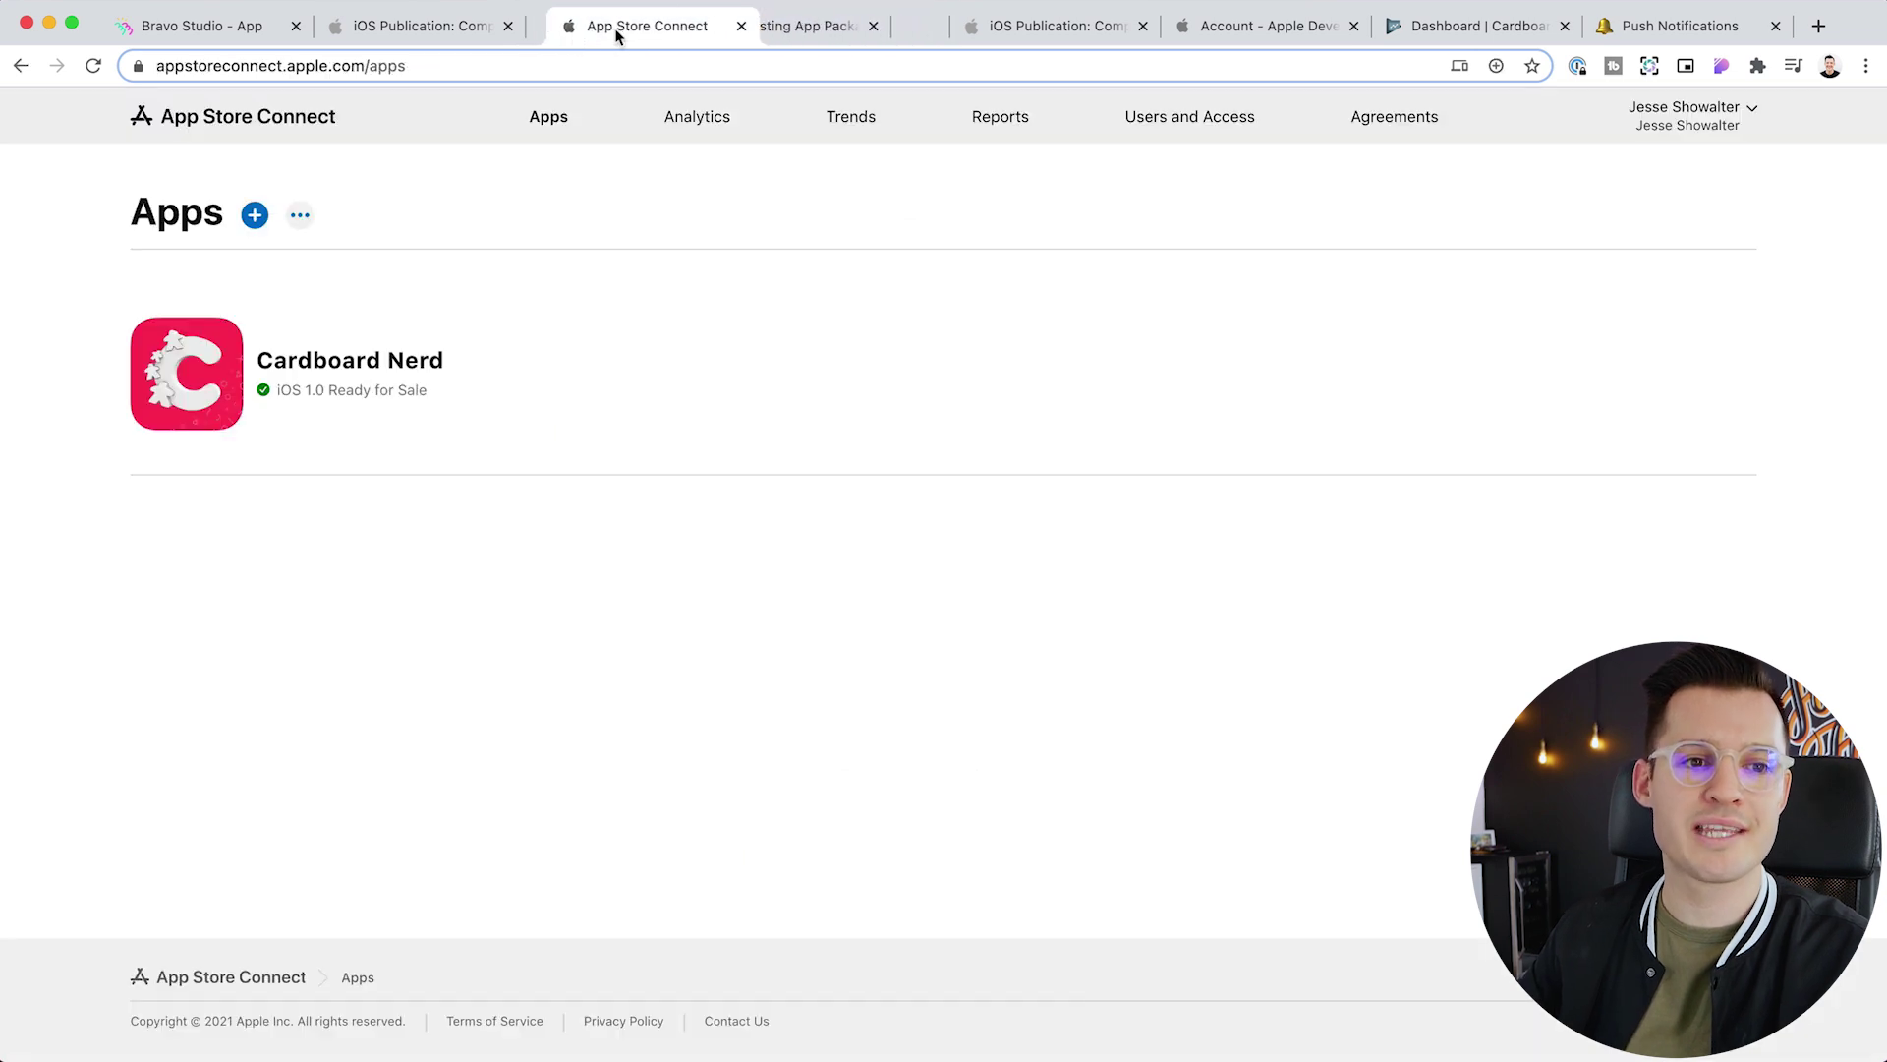
pyautogui.click(324, 361)
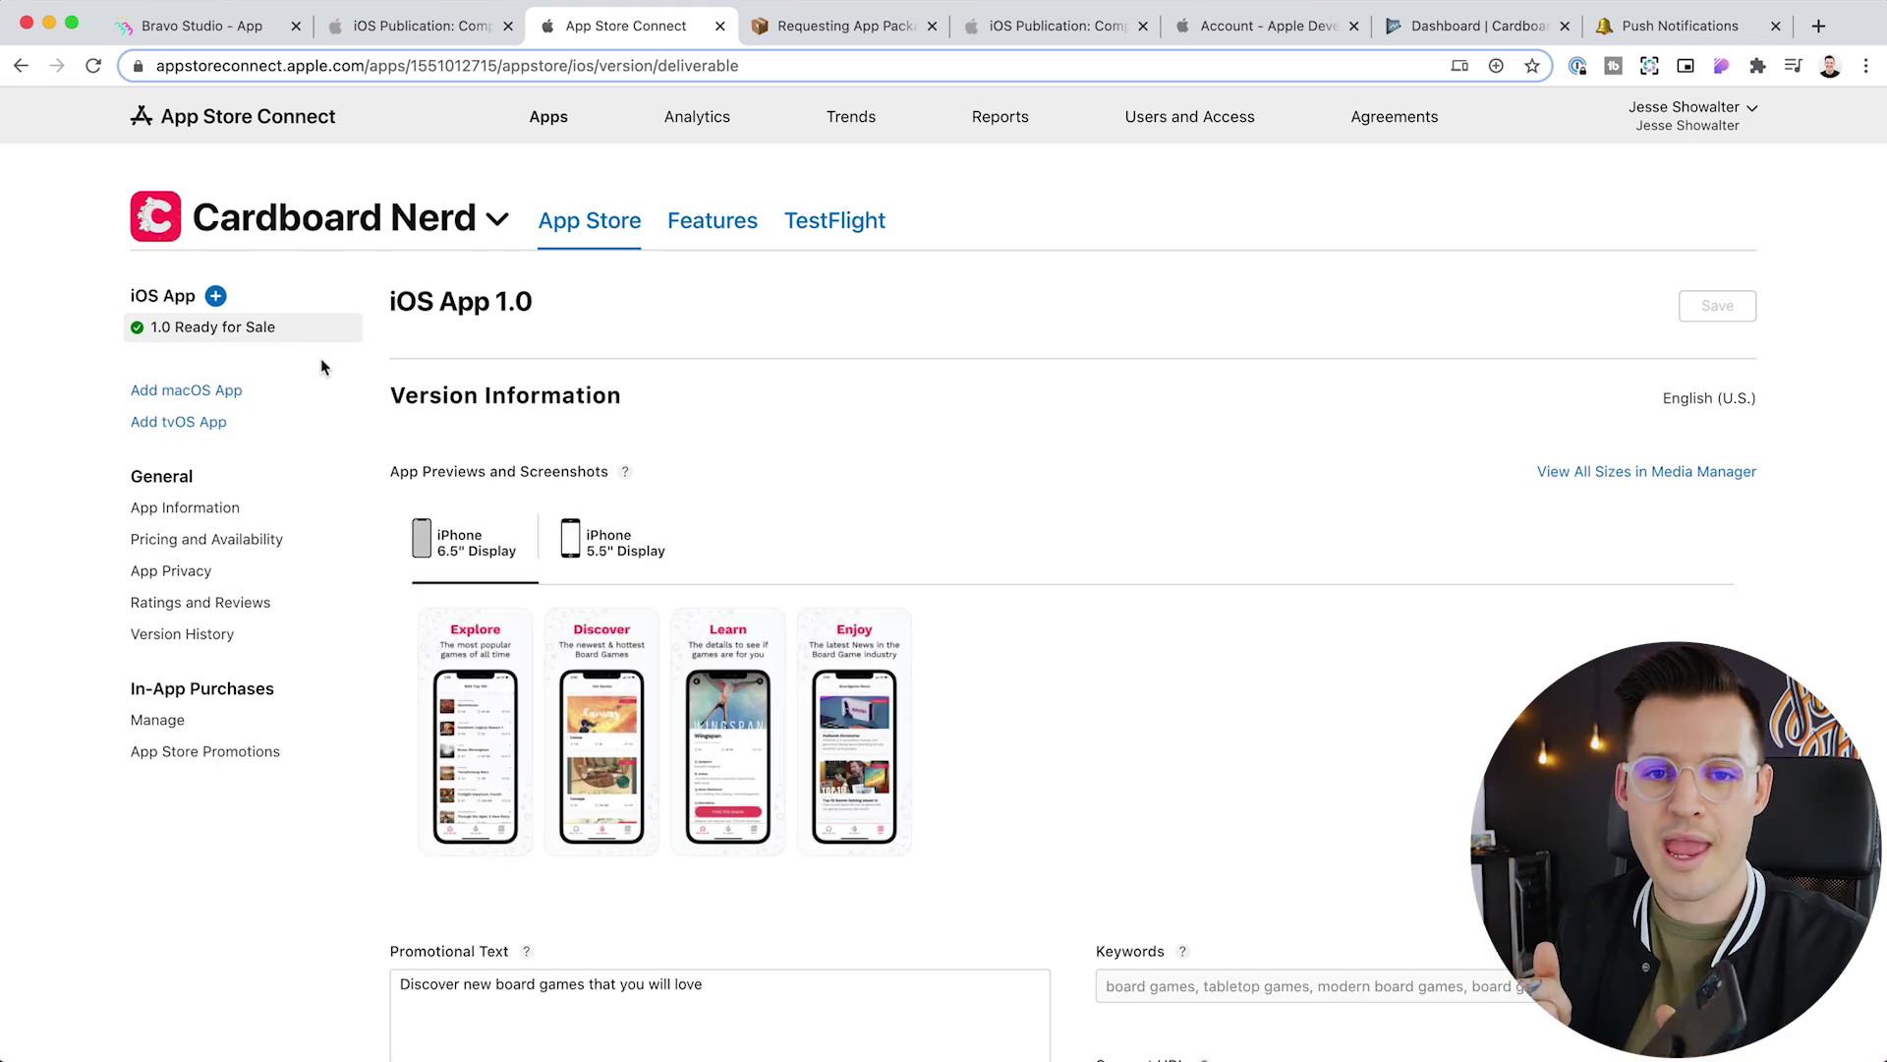
# Examine build 4's What to Test notes and tester groups in Cardboard Nerd's TestFlight section, and return to the iOS builds list
pyautogui.click(863, 236)
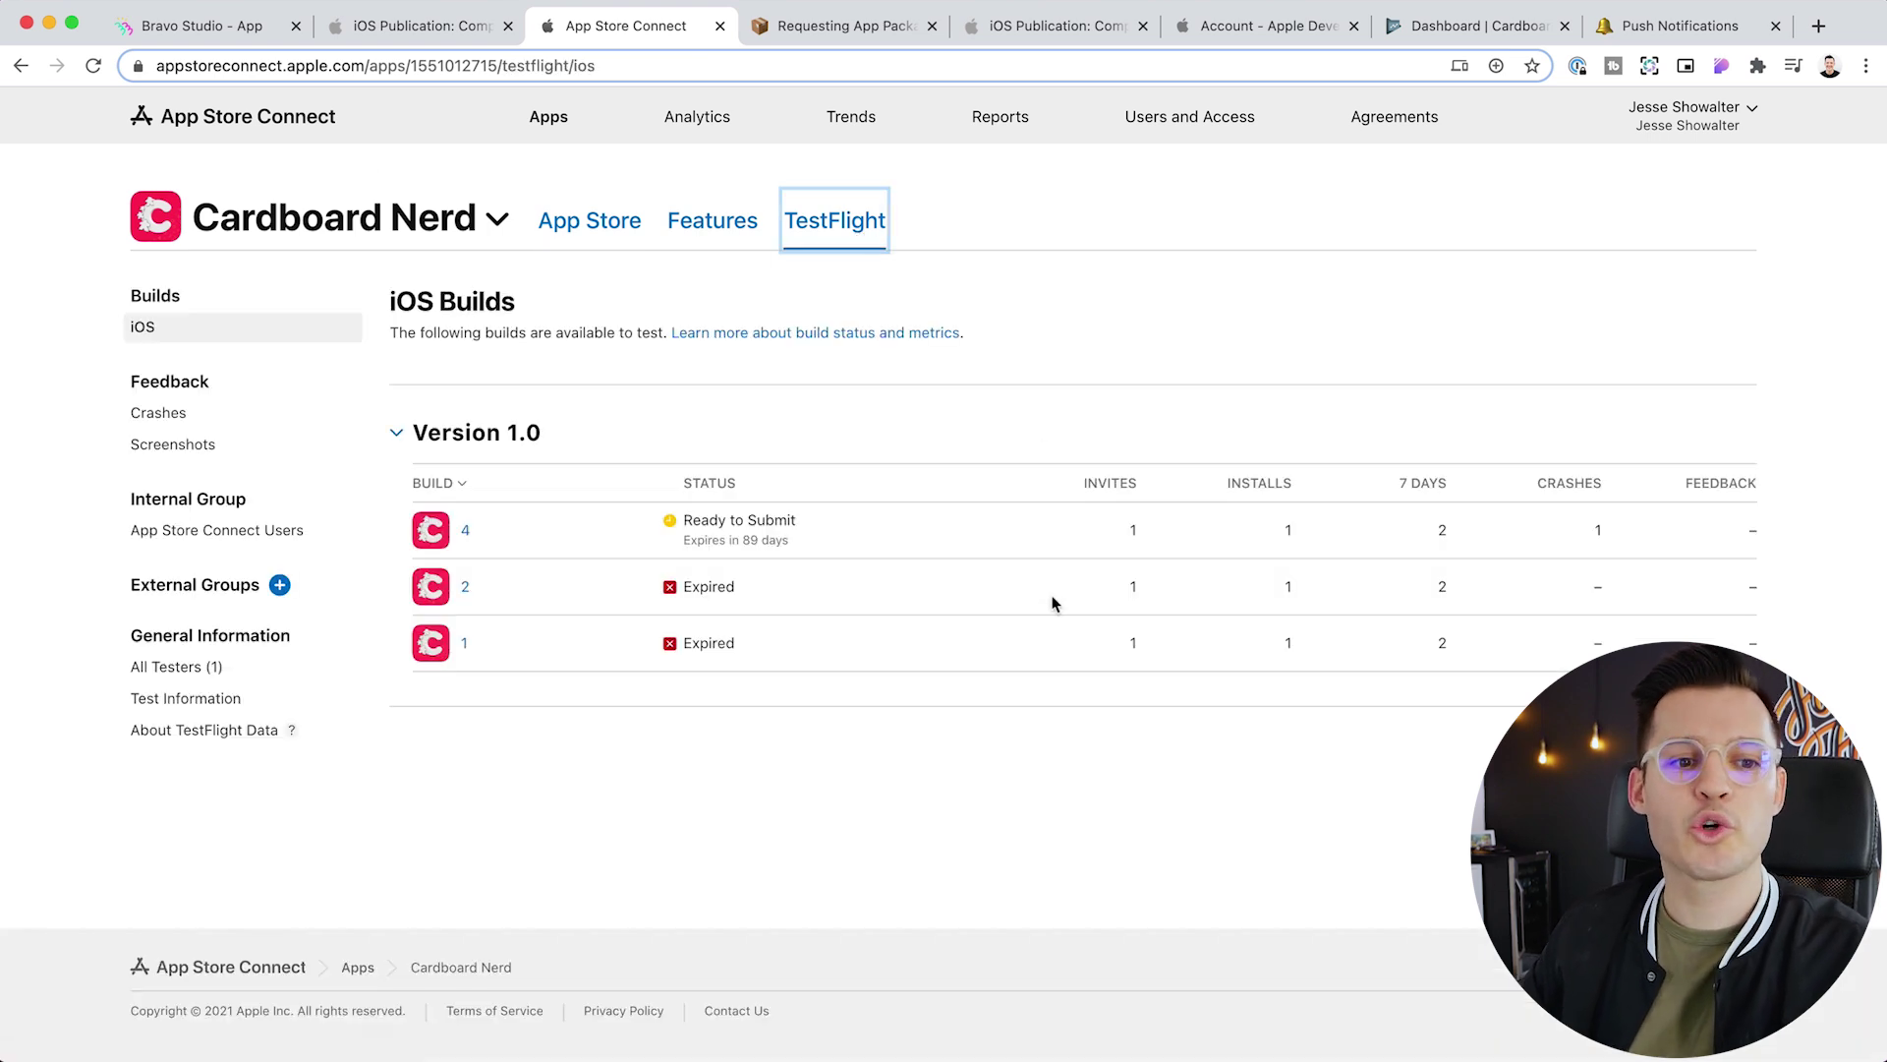
pyautogui.click(468, 533)
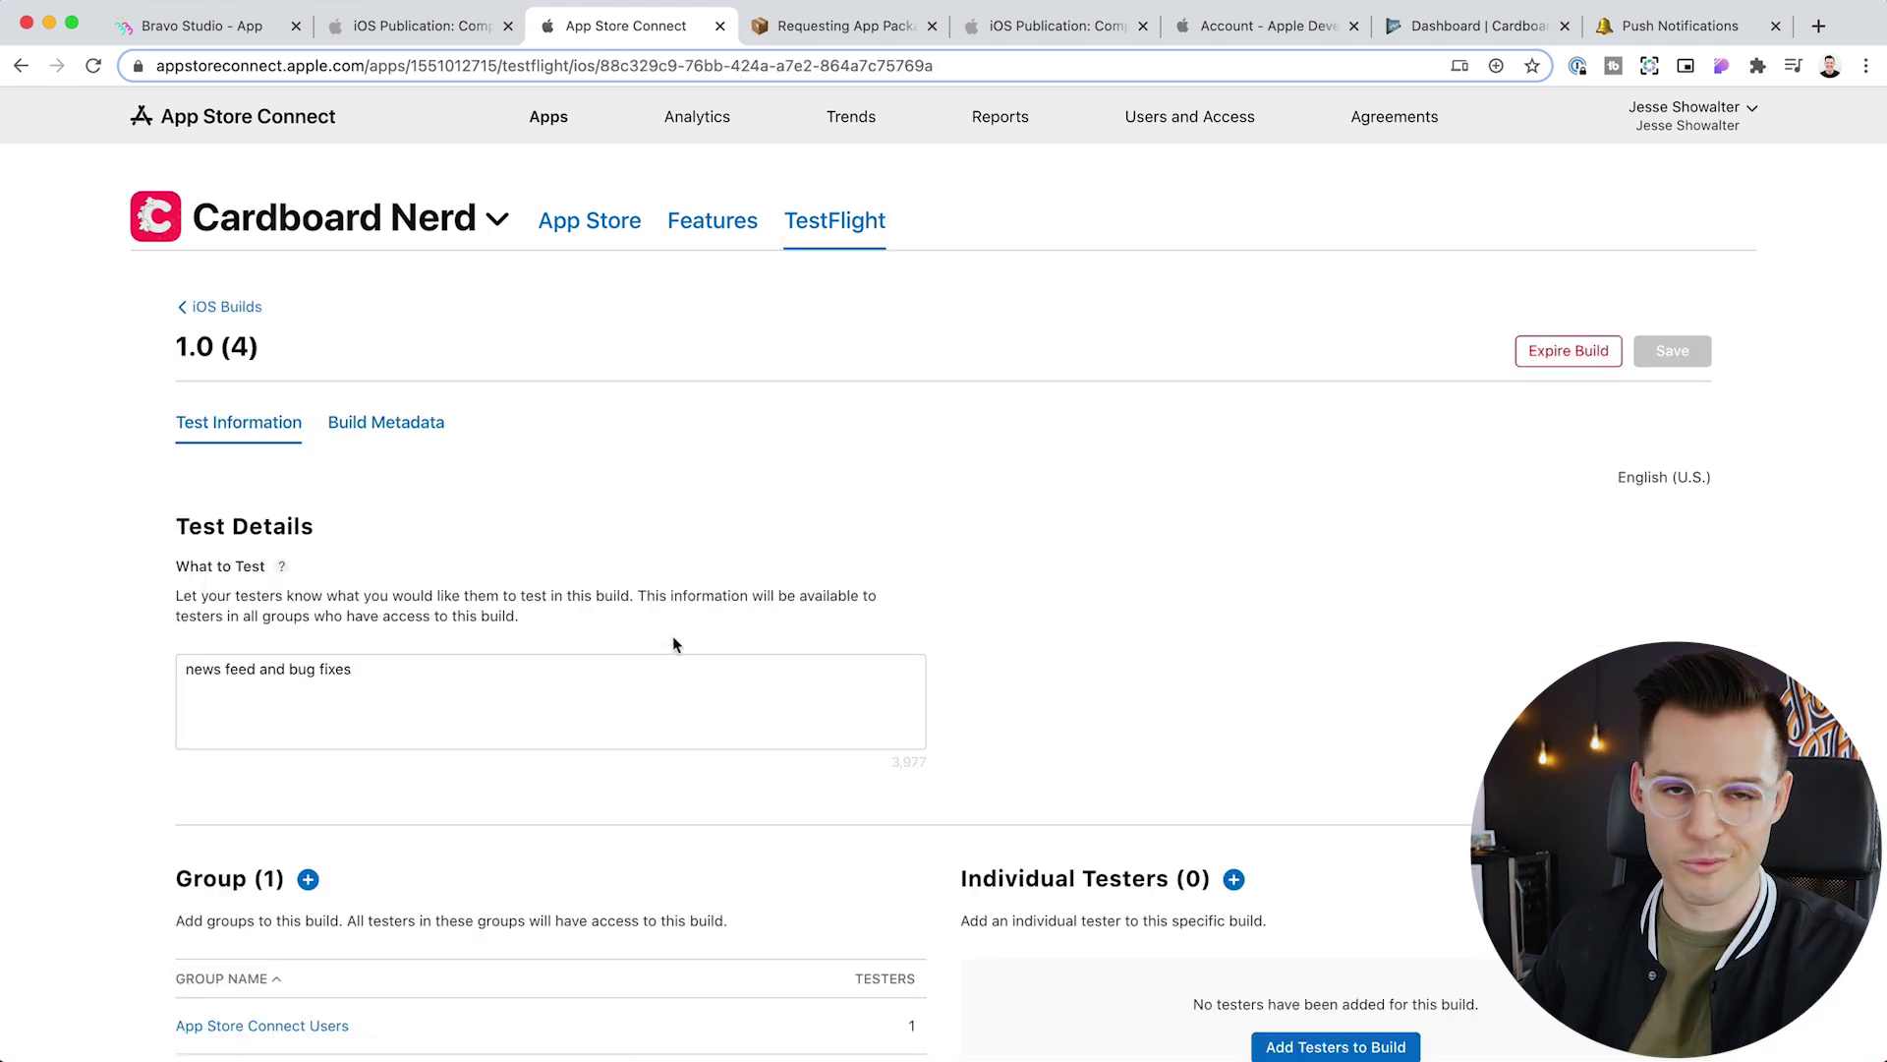
pyautogui.moveTo(362, 693); pyautogui.dragTo(185, 674)
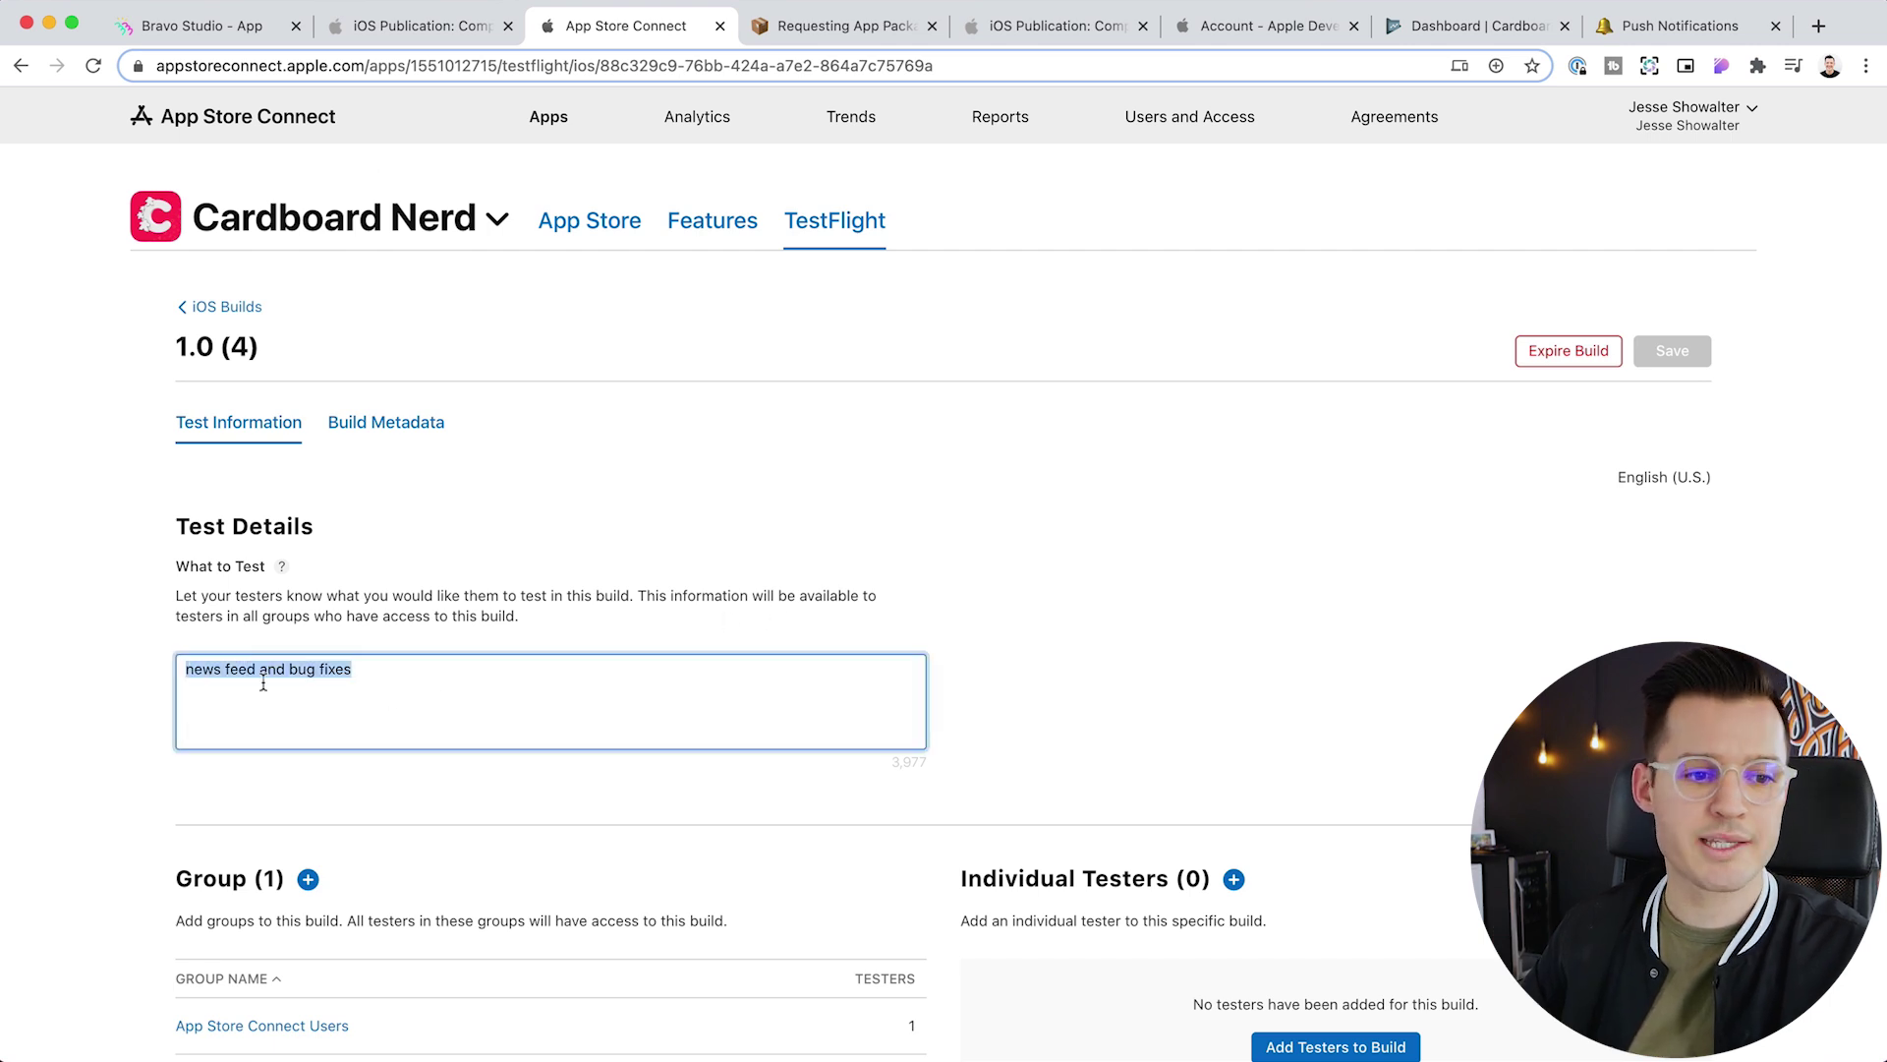
pyautogui.doubleClick(234, 673)
pyautogui.click(286, 673)
pyautogui.moveTo(298, 675); pyautogui.dragTo(417, 687)
pyautogui.scroll(-2, 513, 707)
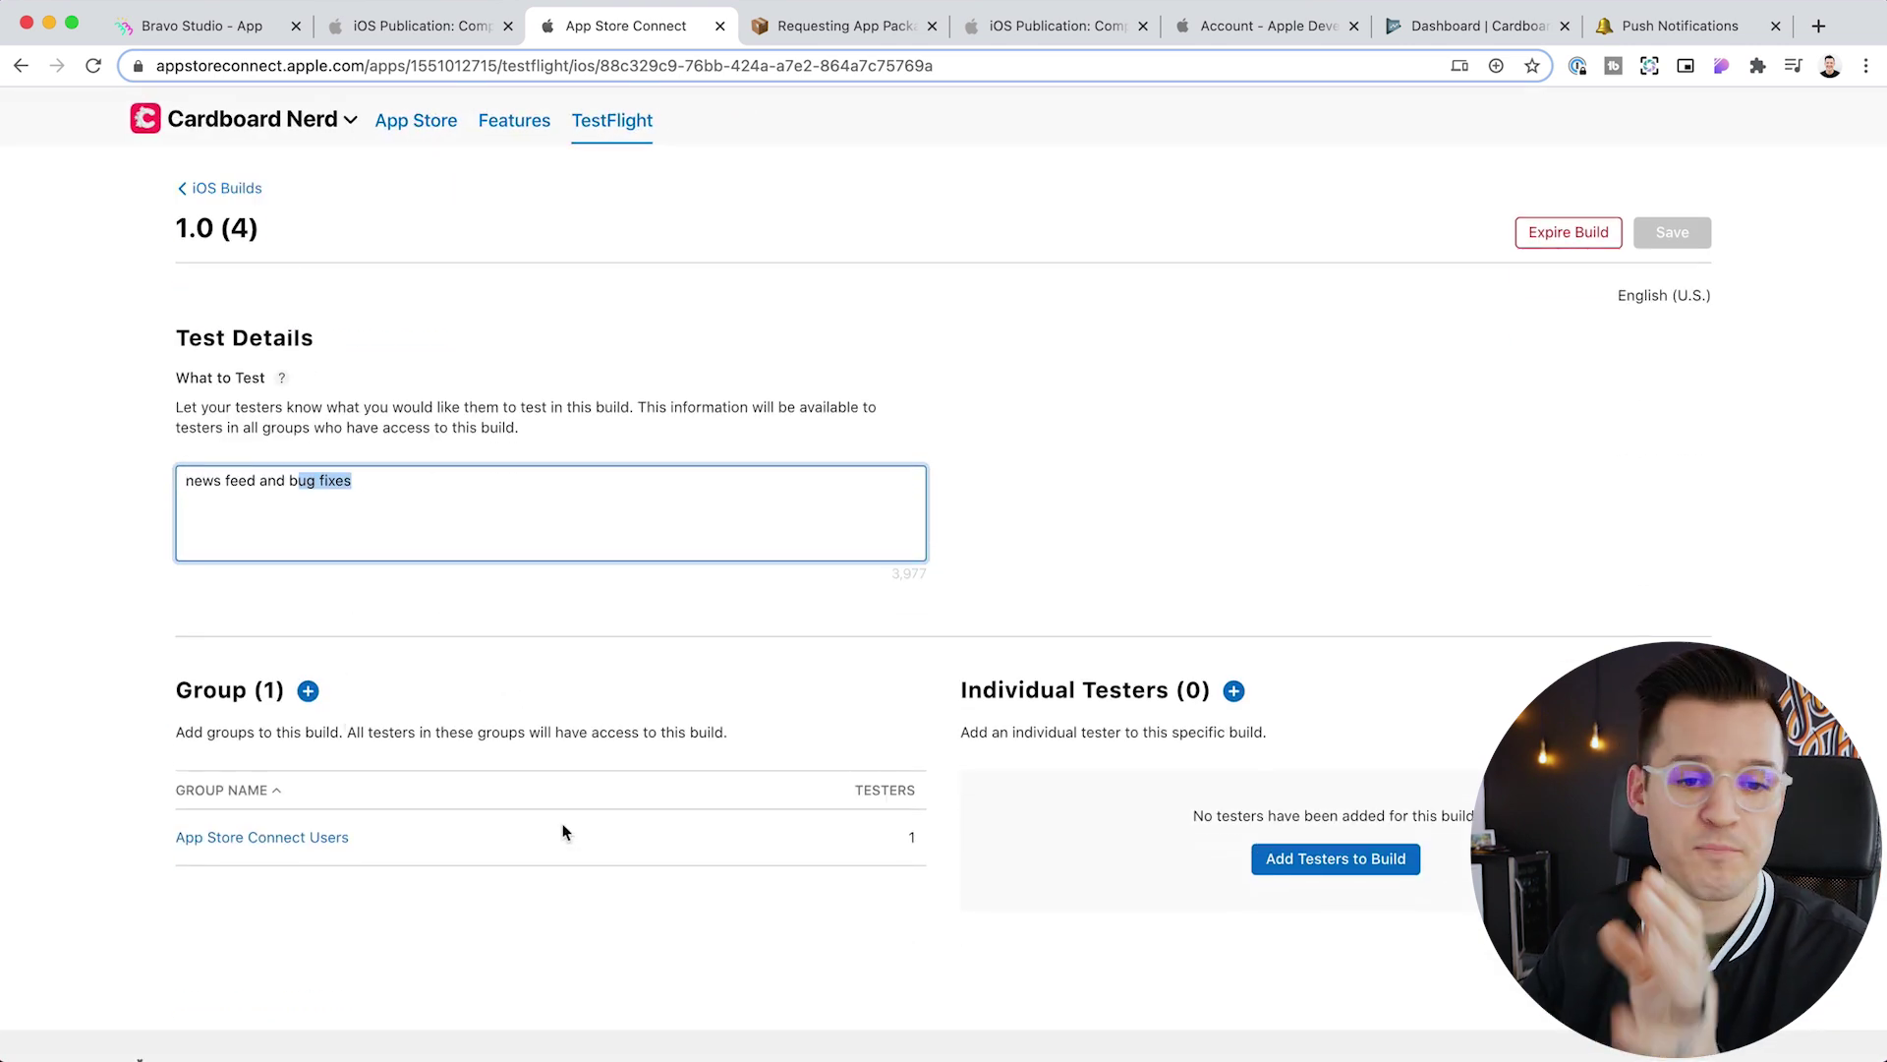
pyautogui.scroll(2, 752, 801)
pyautogui.click(1680, 356)
pyautogui.click(809, 222)
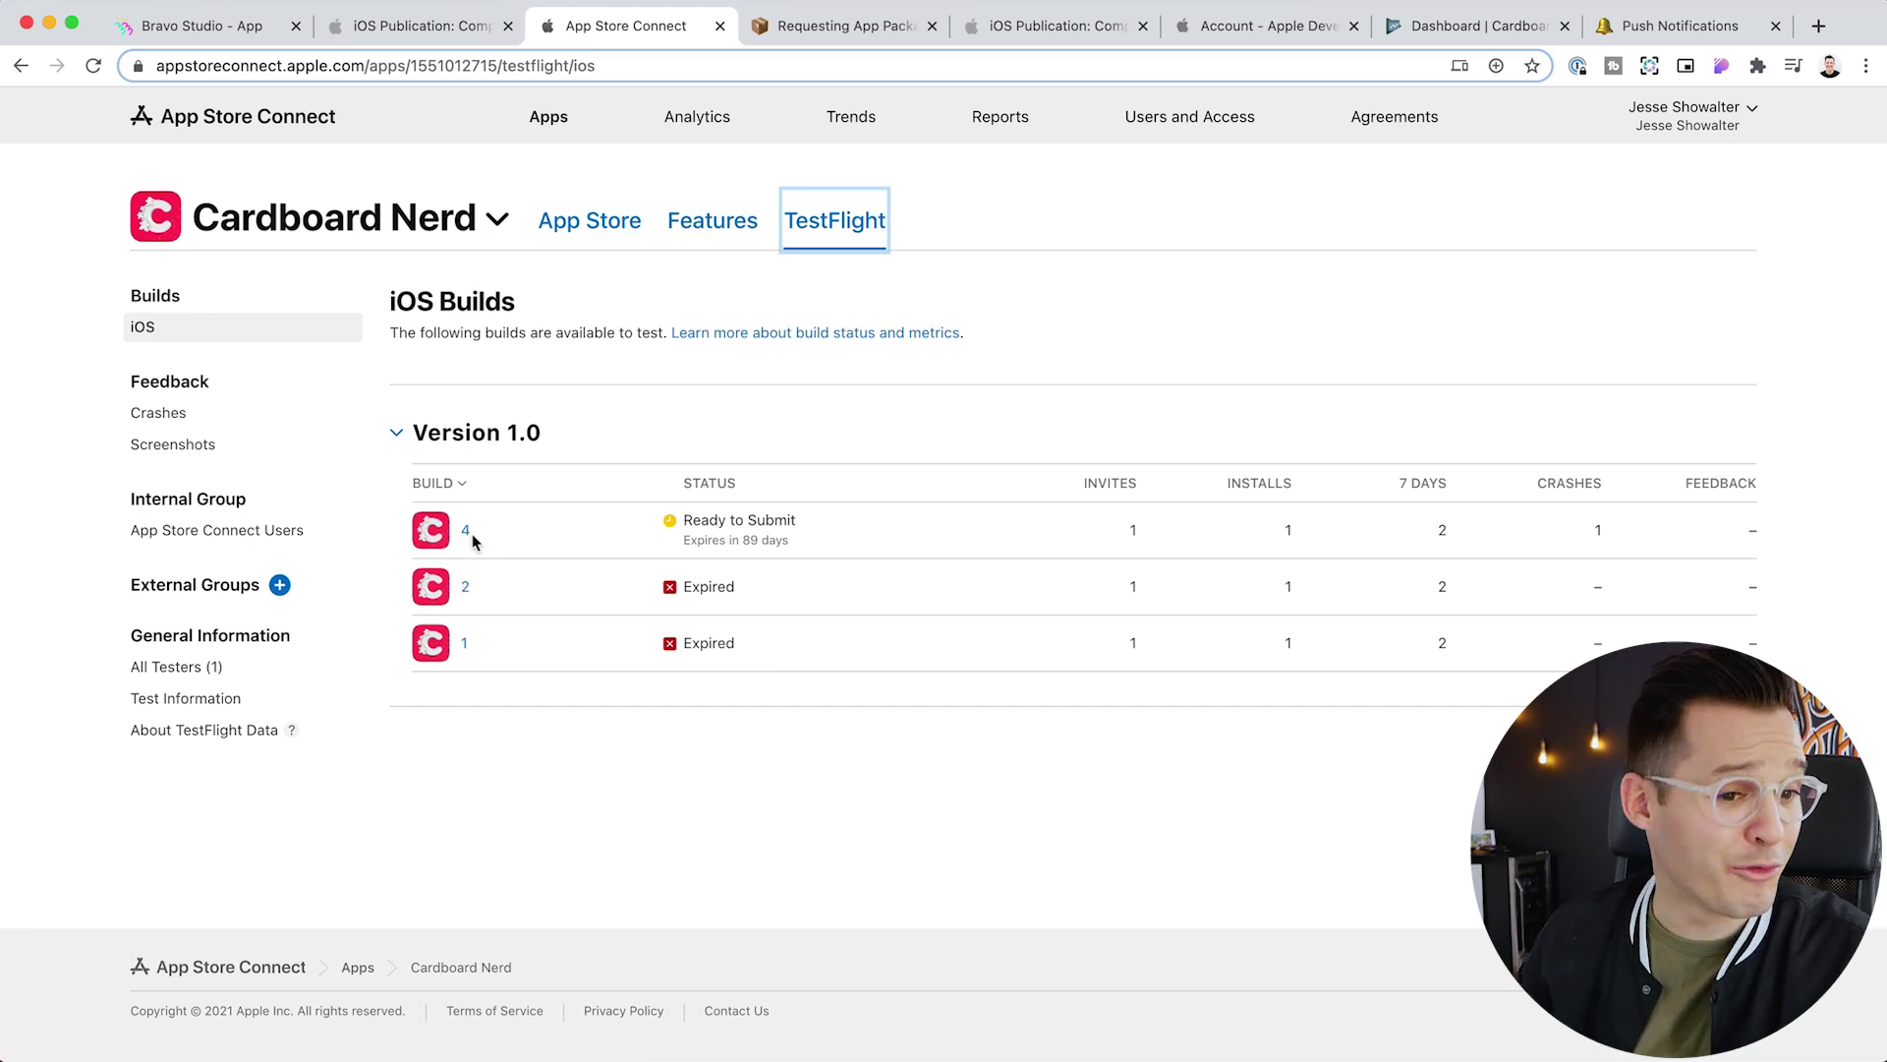
# Compare the test details of builds 2 and 4, including the option to expire build 4, and go back to the builds list
pyautogui.click(466, 588)
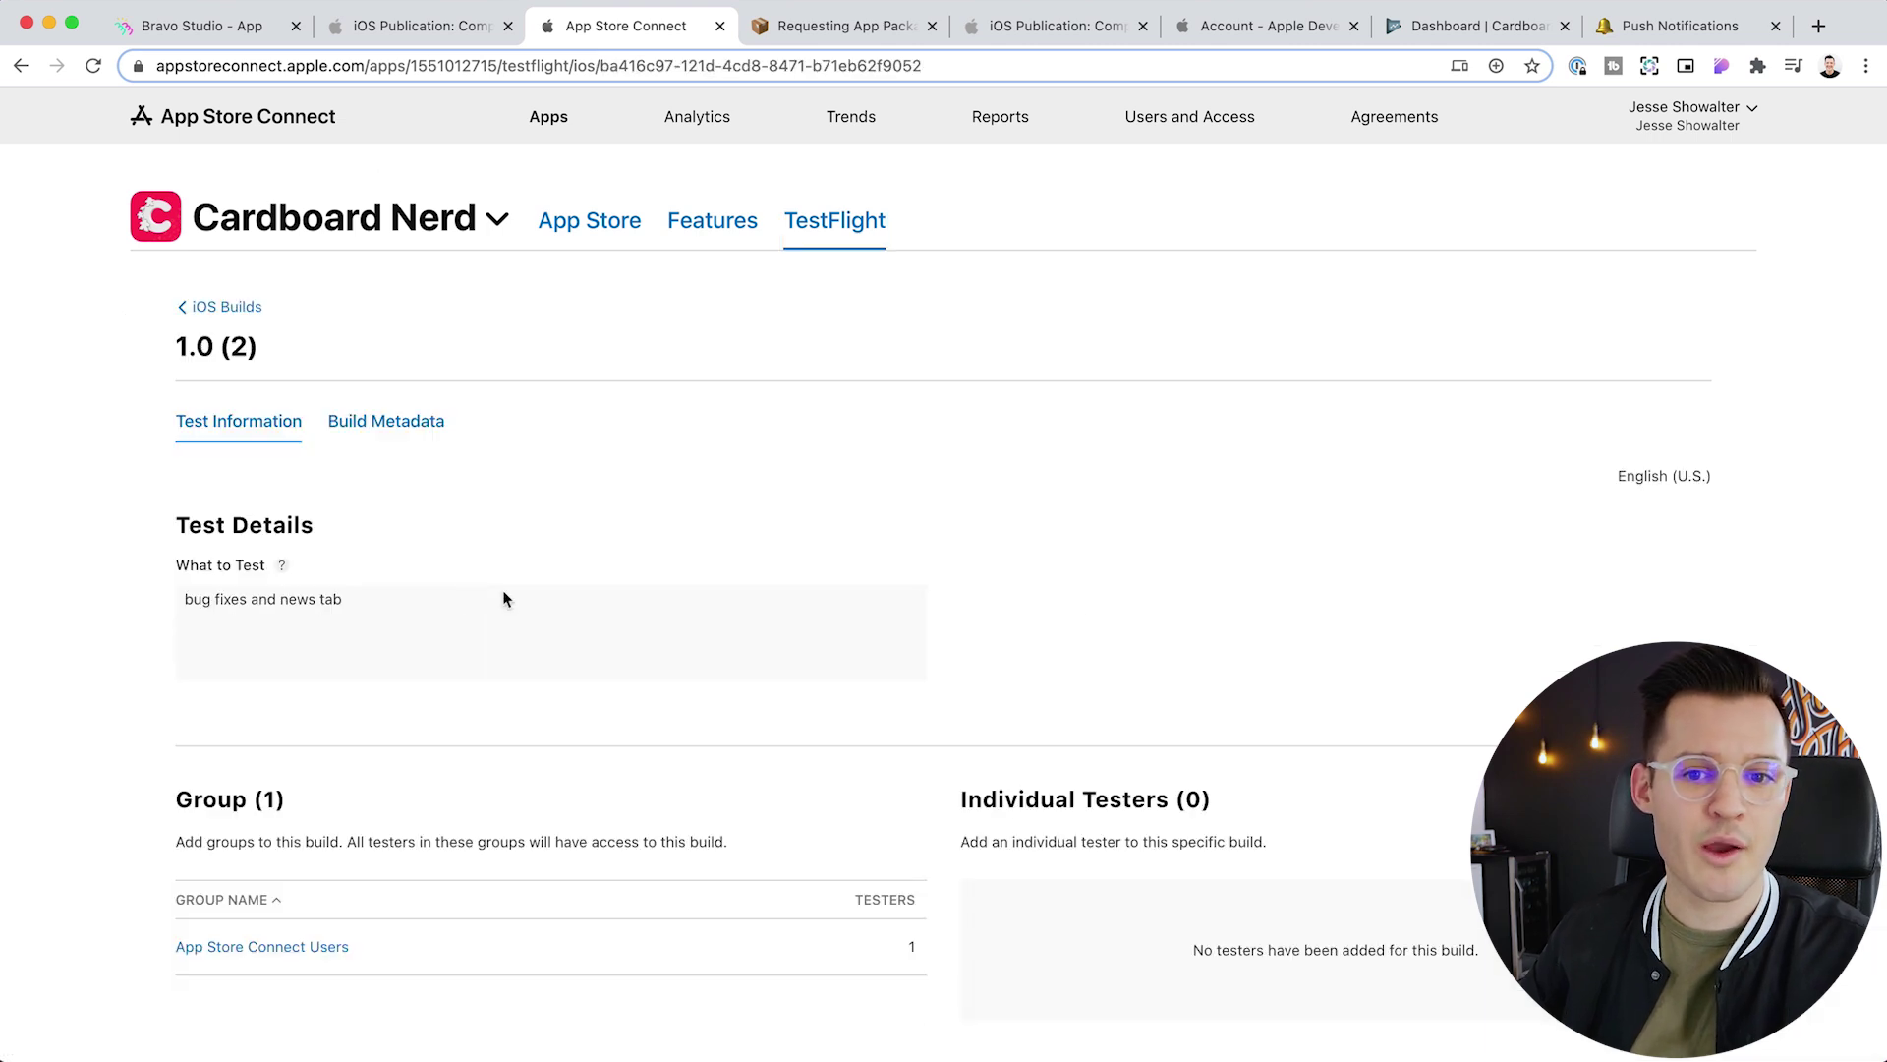
pyautogui.click(846, 245)
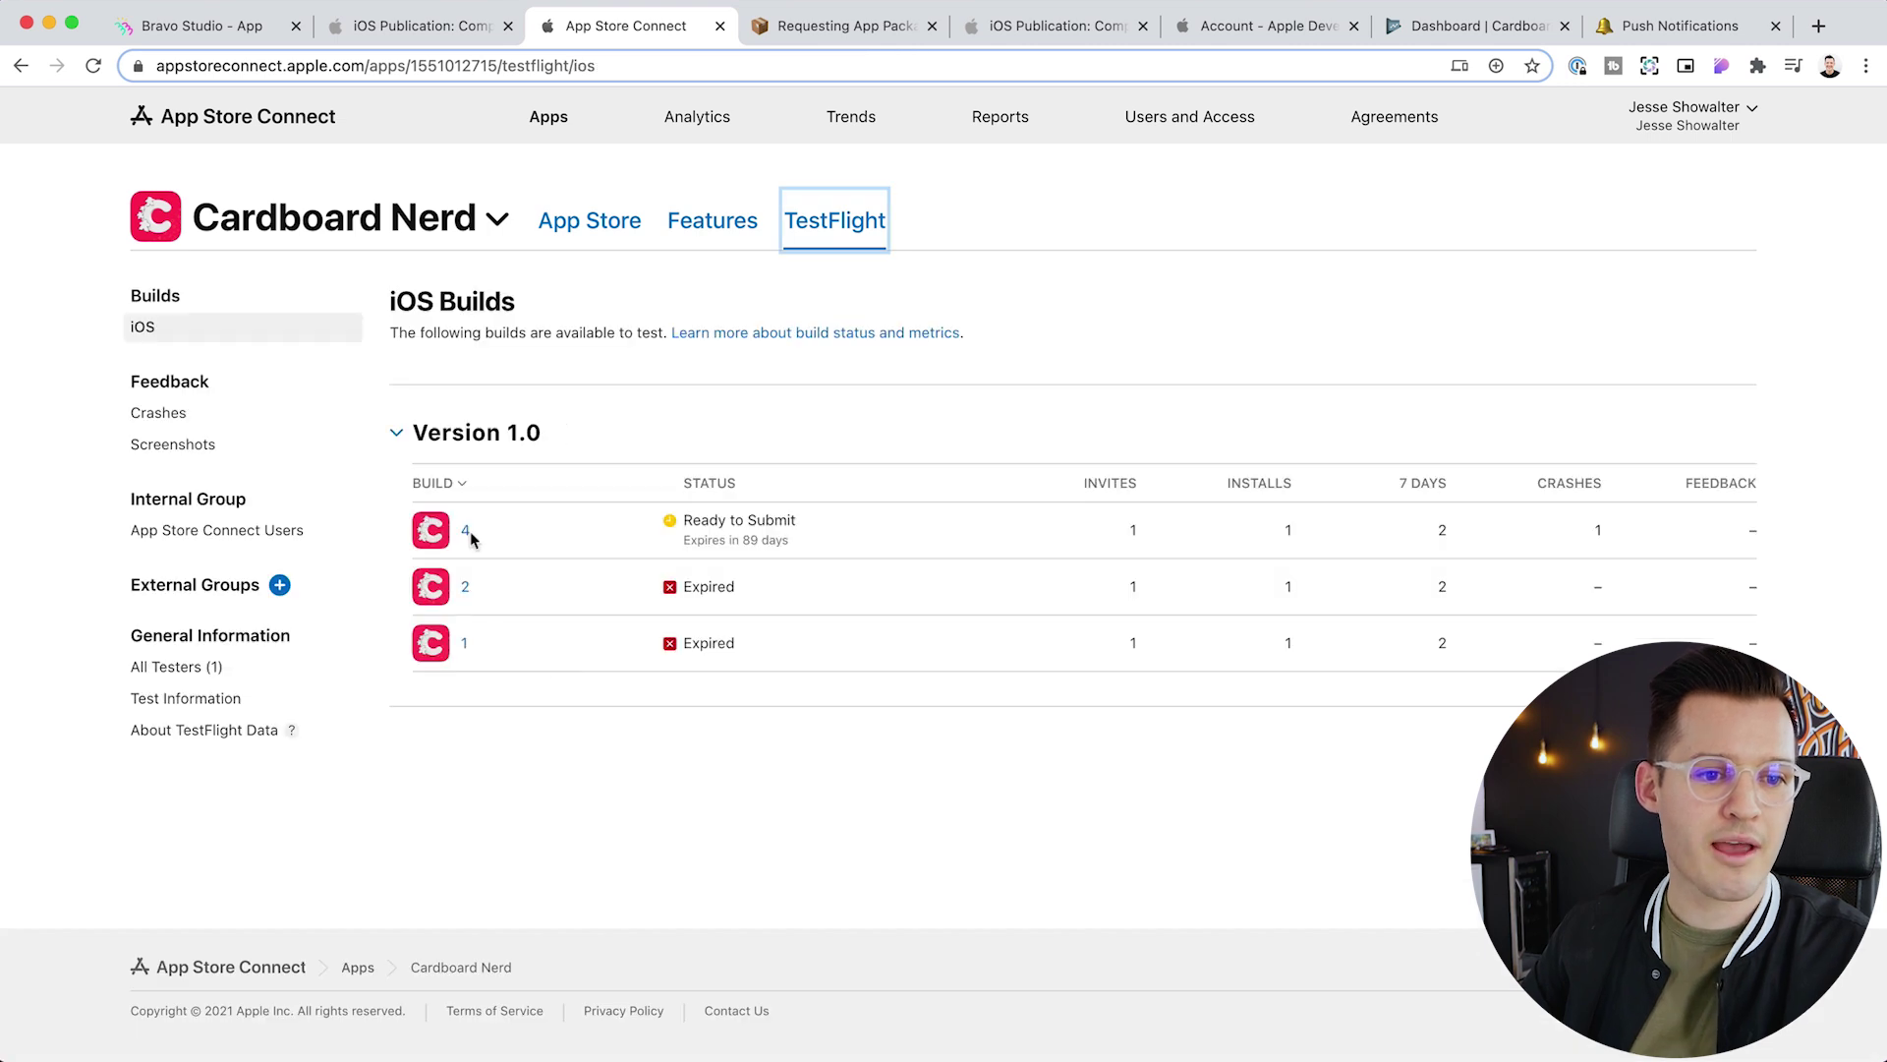
pyautogui.click(466, 532)
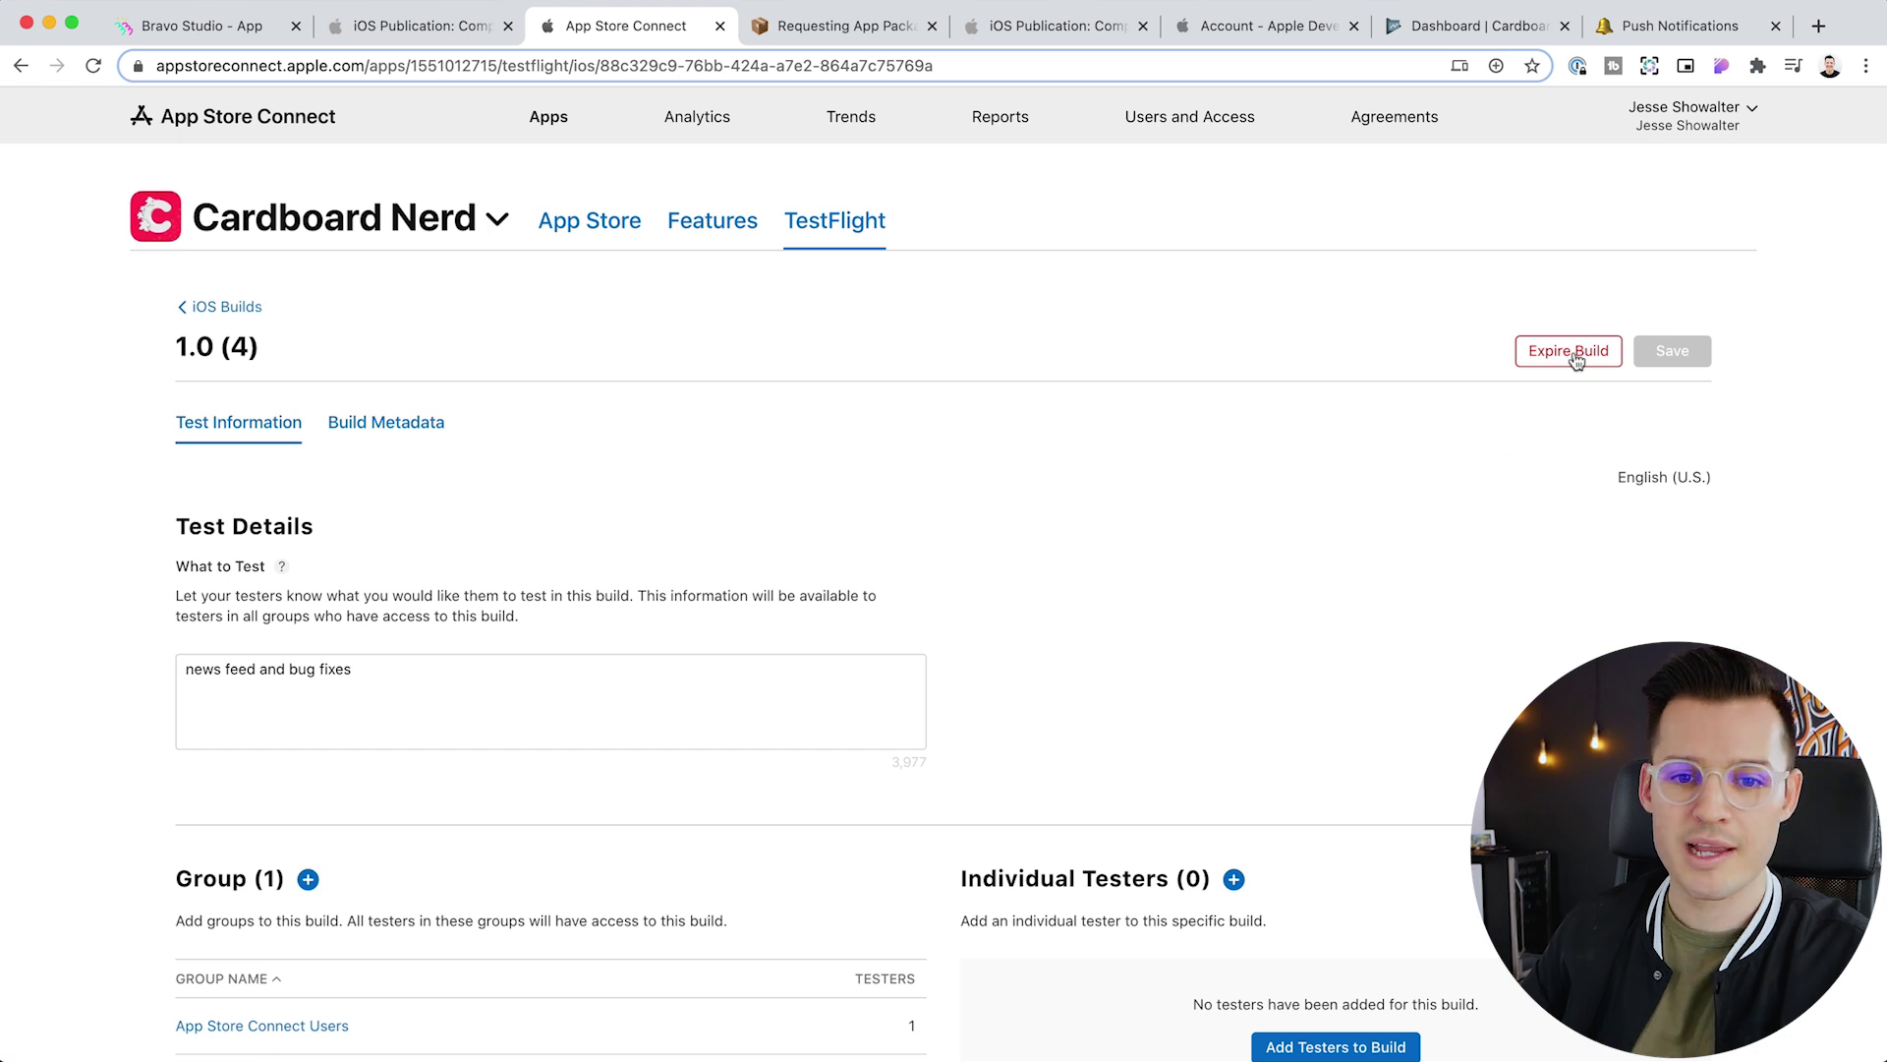
pyautogui.click(827, 247)
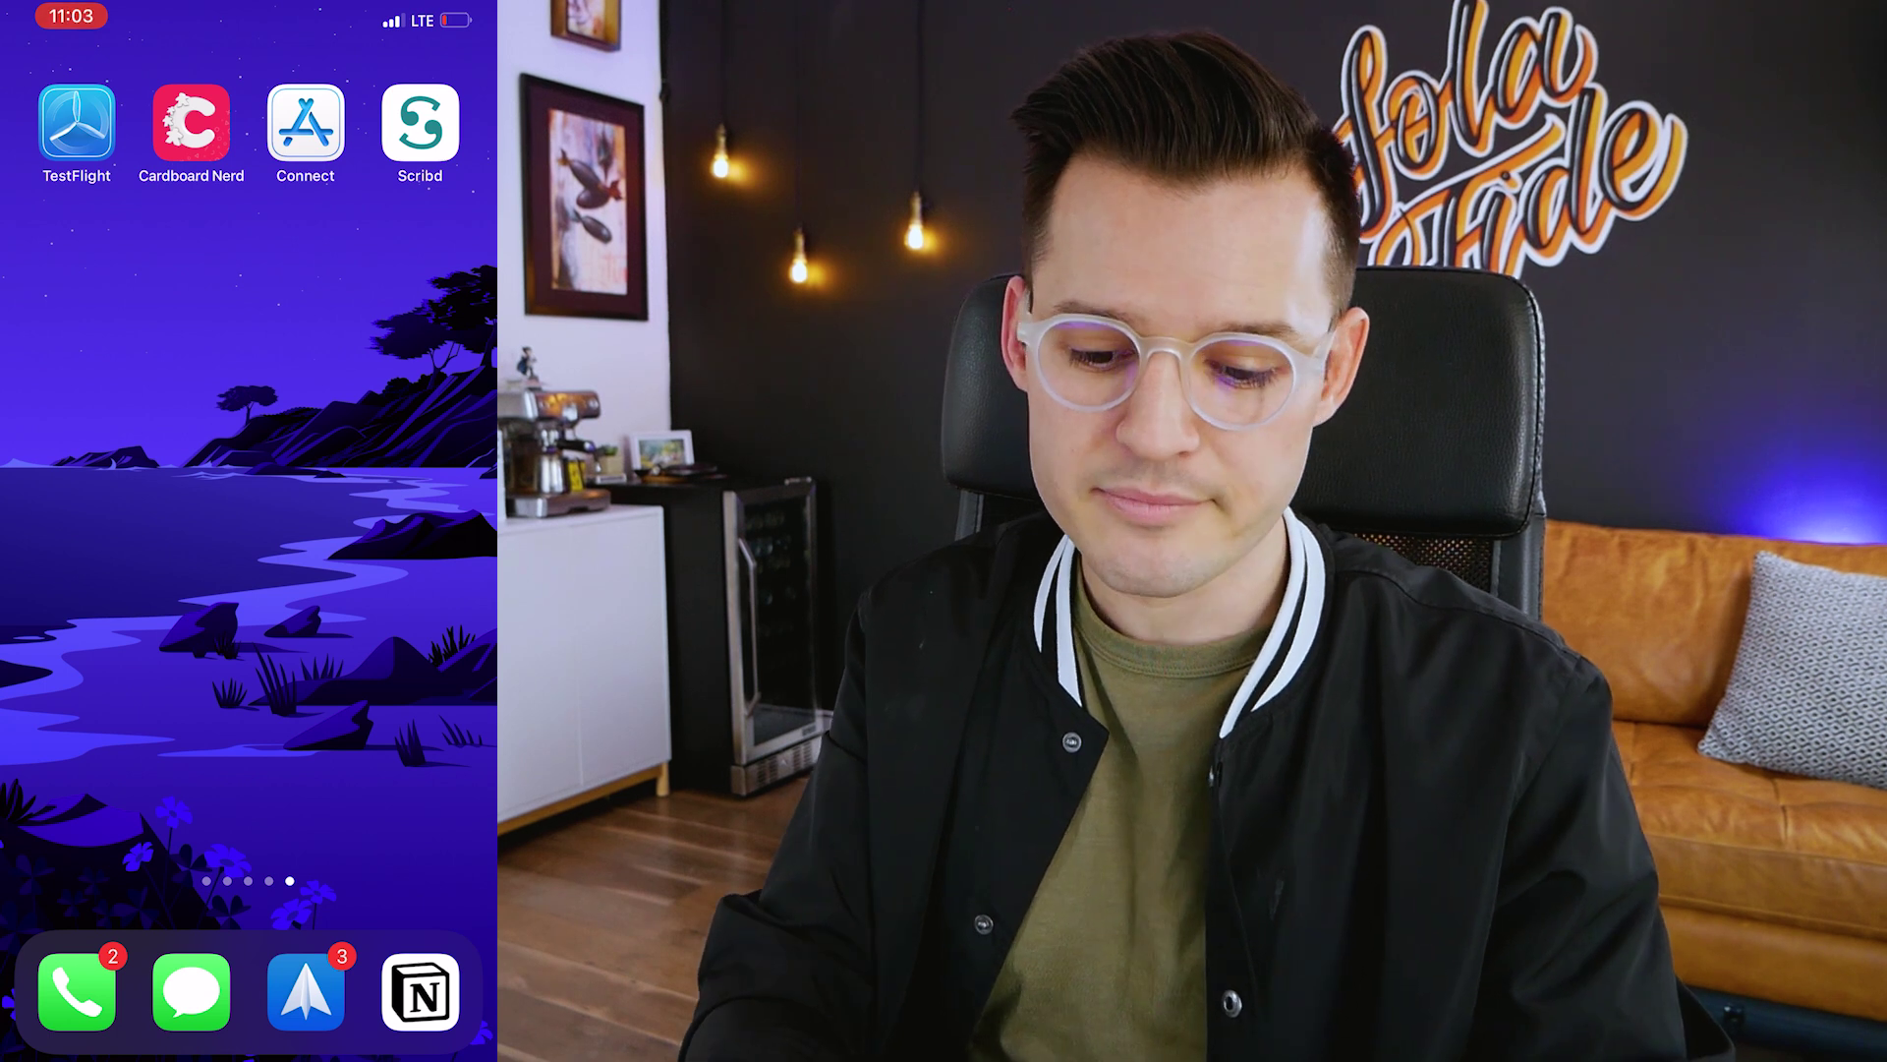
# Switch to the TestFlight app on the phone and open the Cardboard Nerd details page
pyautogui.click(77, 123)
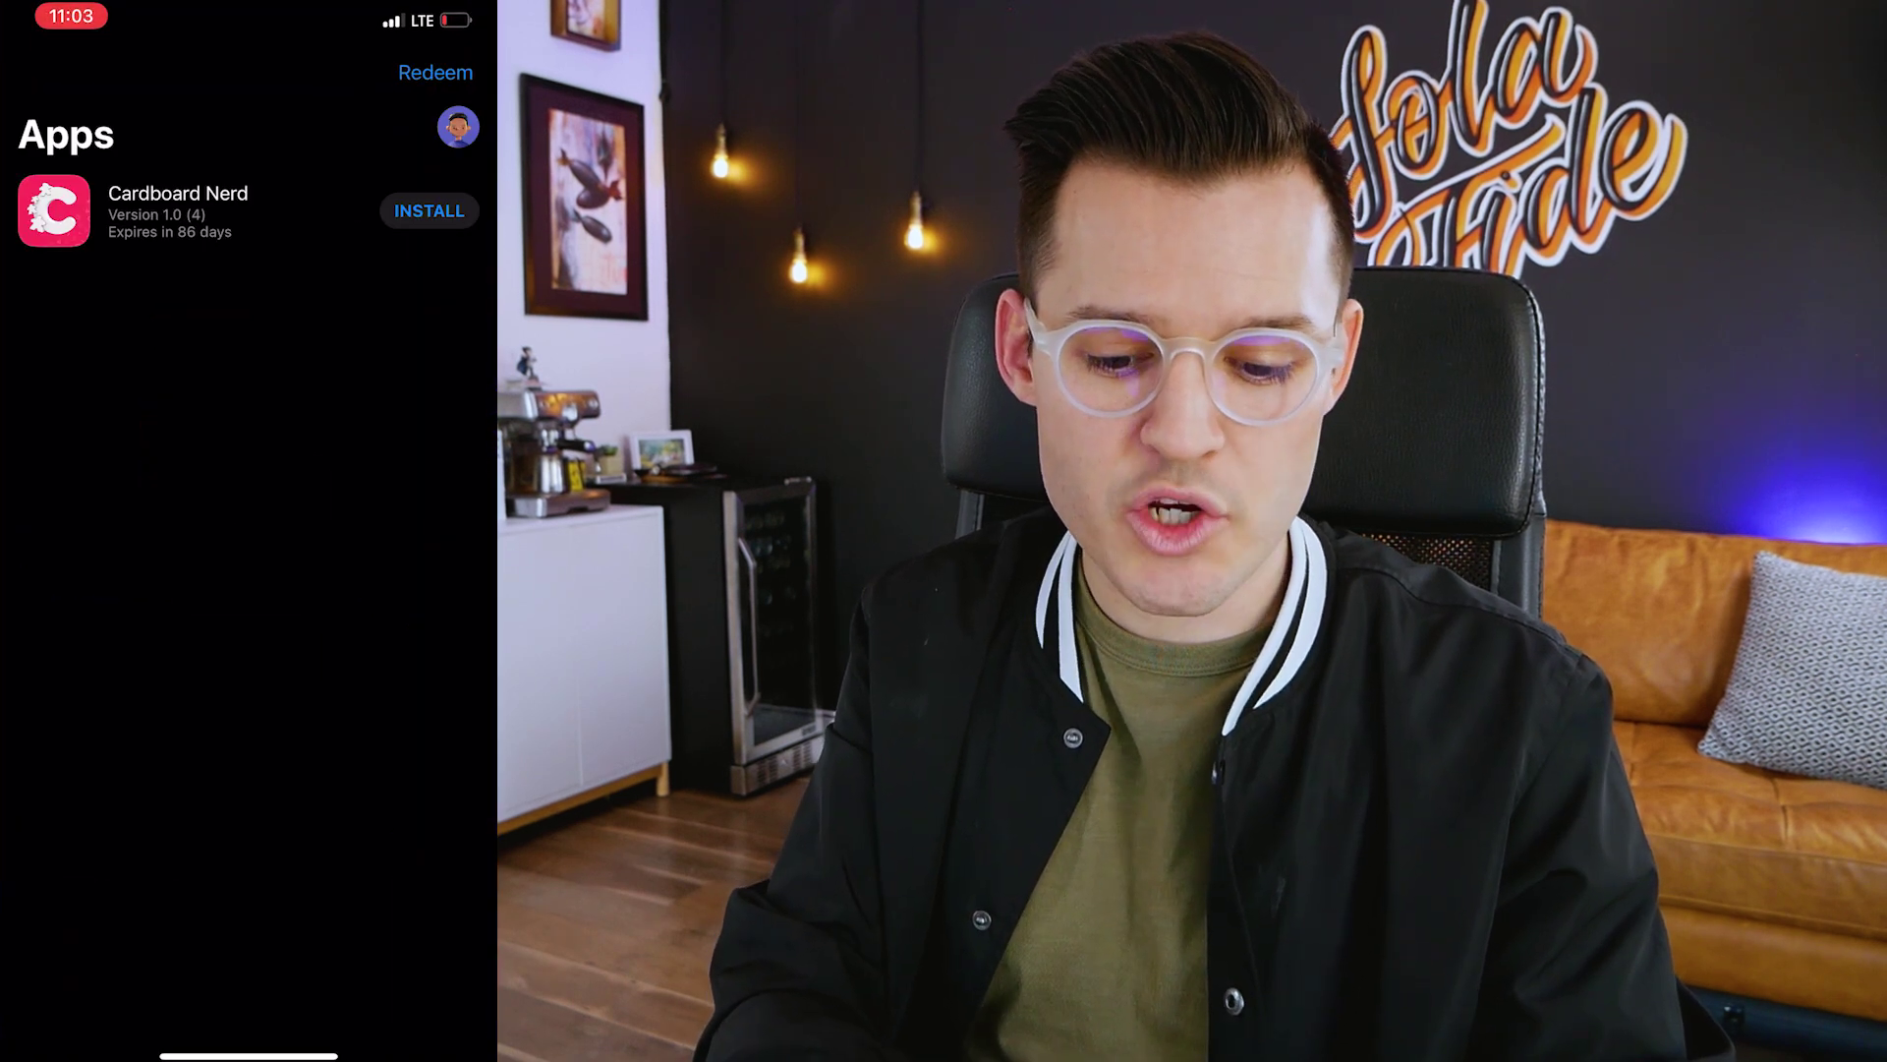
pyautogui.click(178, 210)
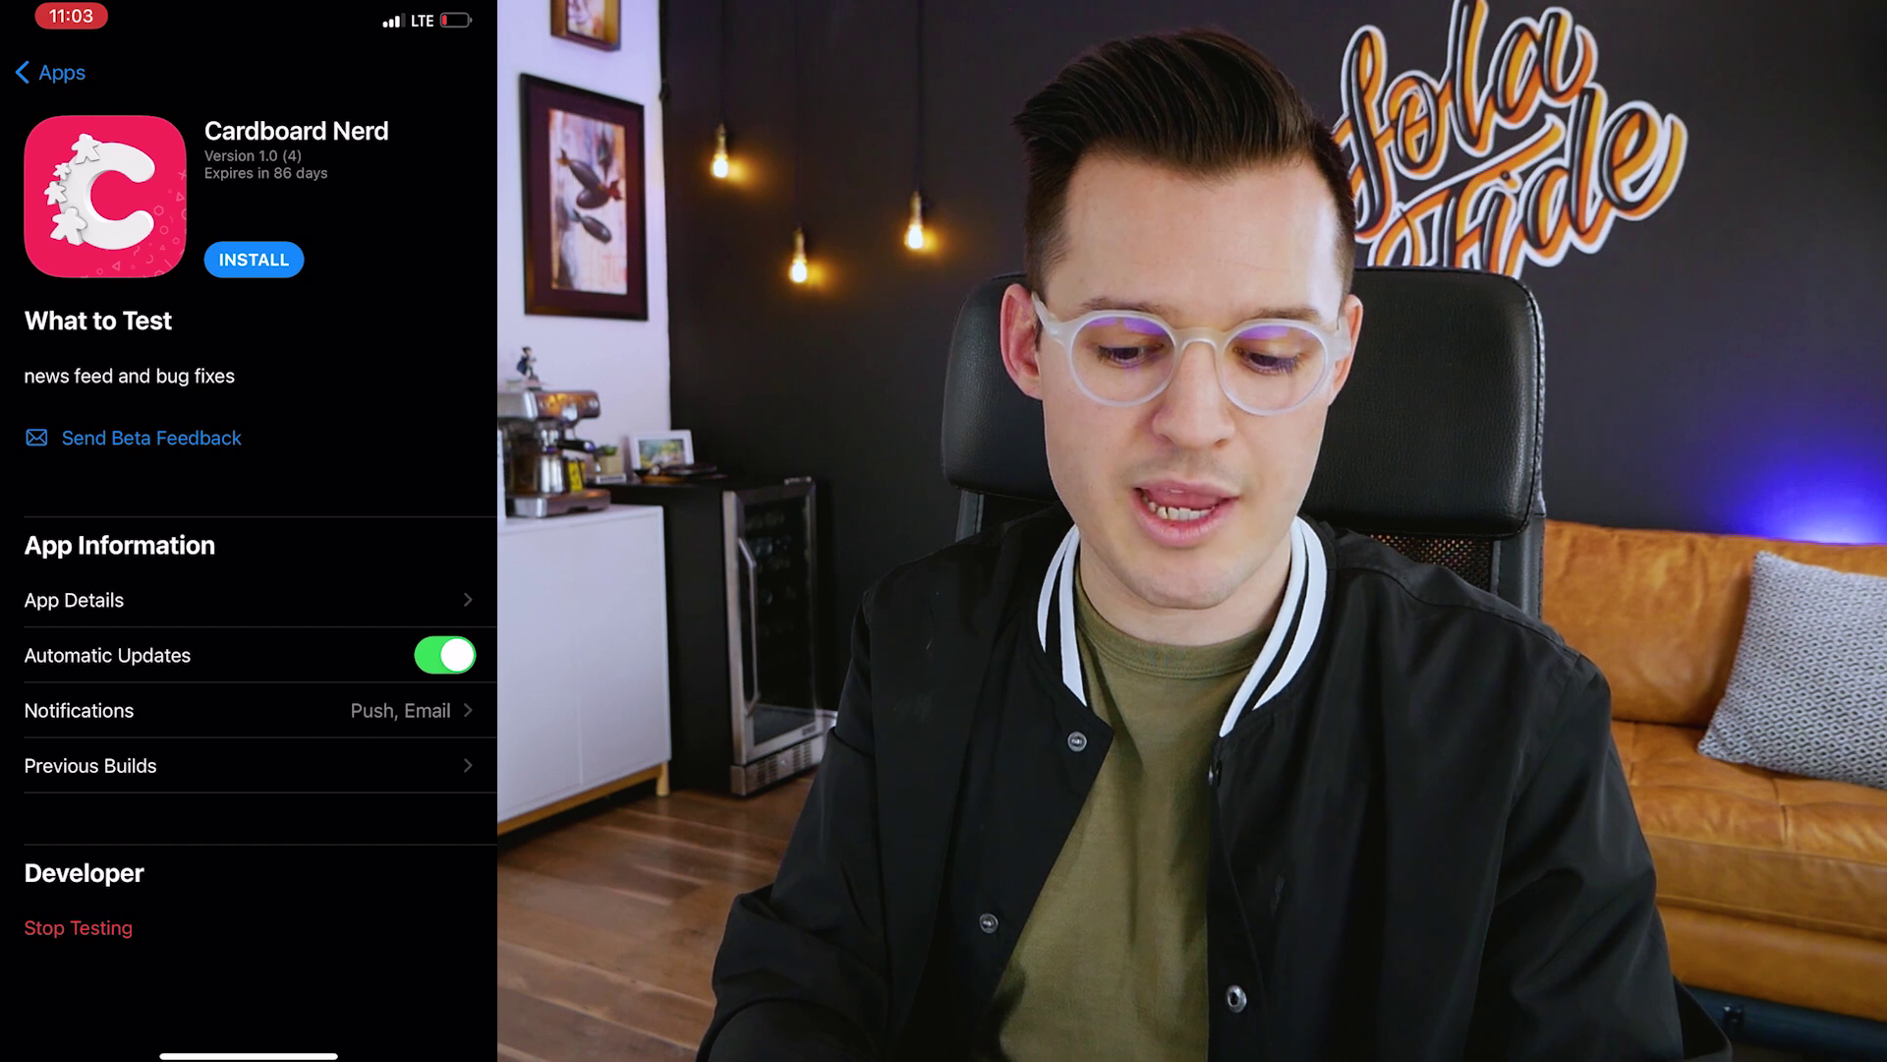
# Install version 1.0 (4) of Cardboard Nerd on the phone from its TestFlight details page
pyautogui.click(254, 260)
pyautogui.click(328, 615)
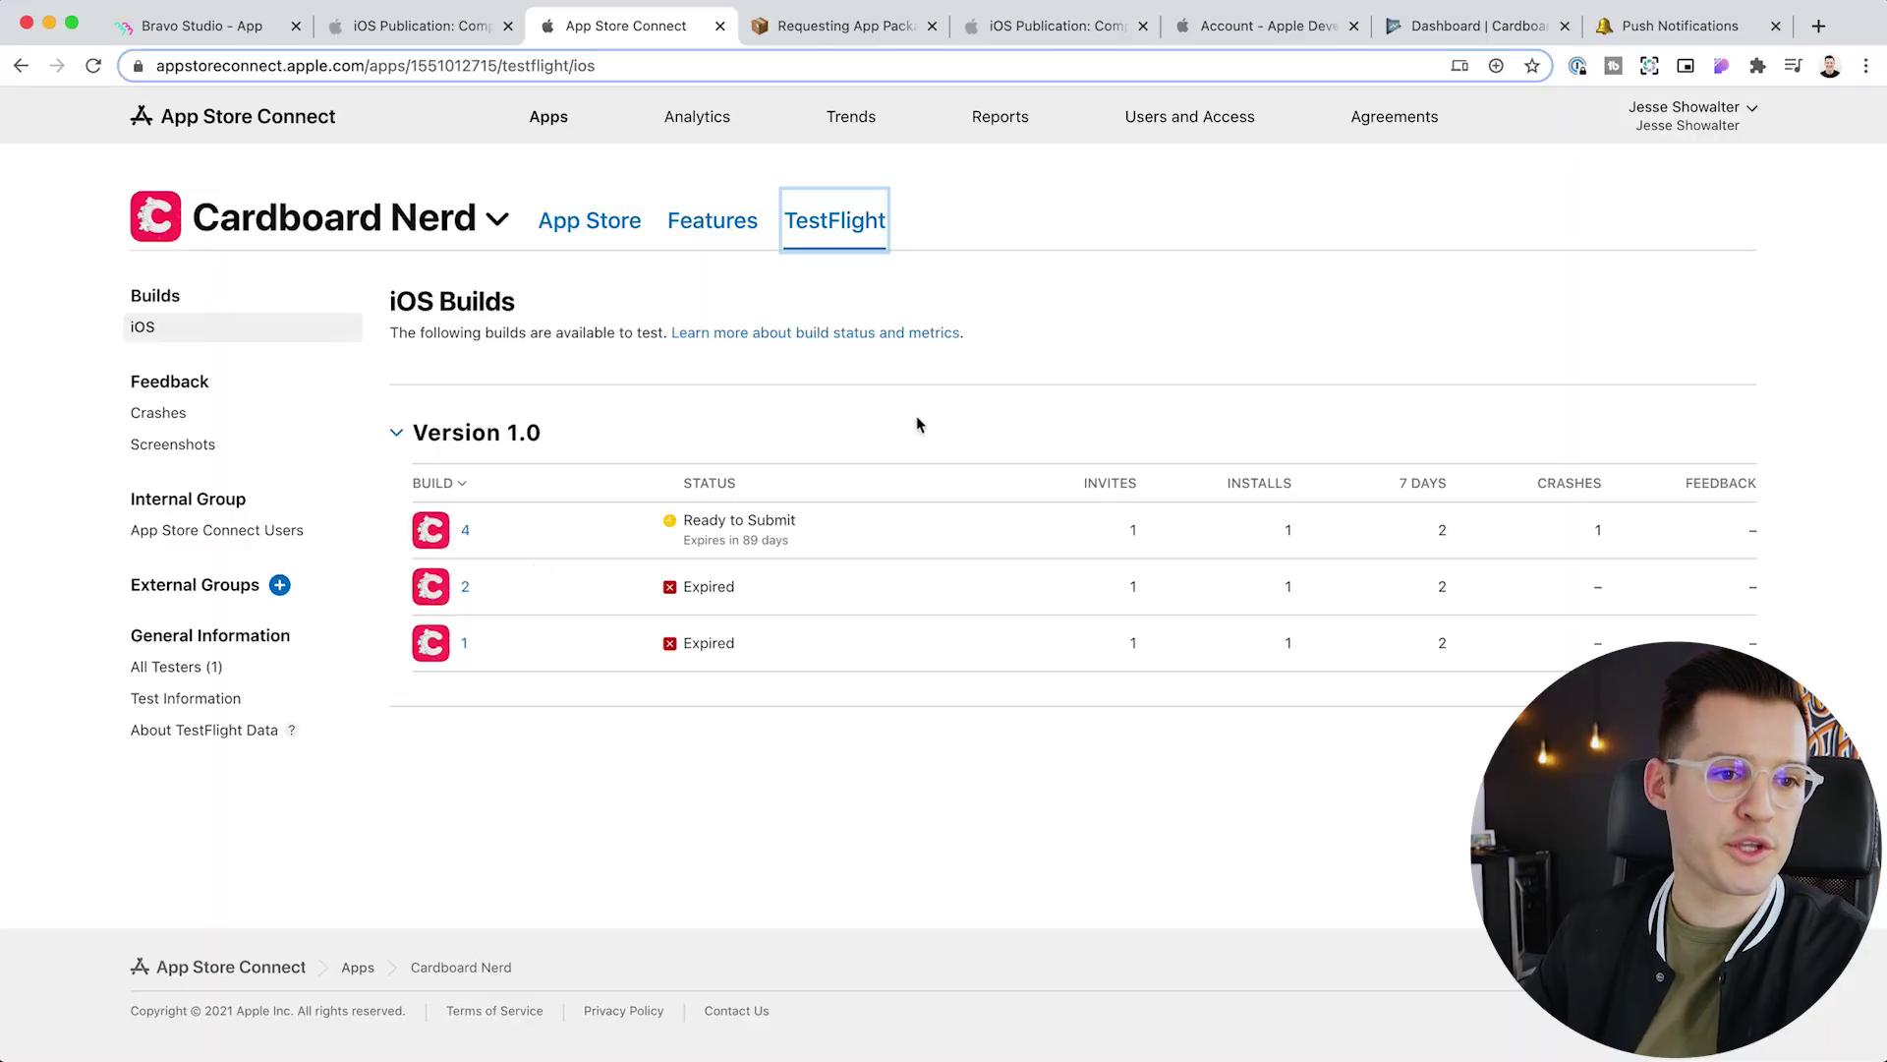
# Open Cardboard Nerd's App Store version page and compare its iPhone screenshots with the sizes required in the iOS Publication guide
pyautogui.click(544, 224)
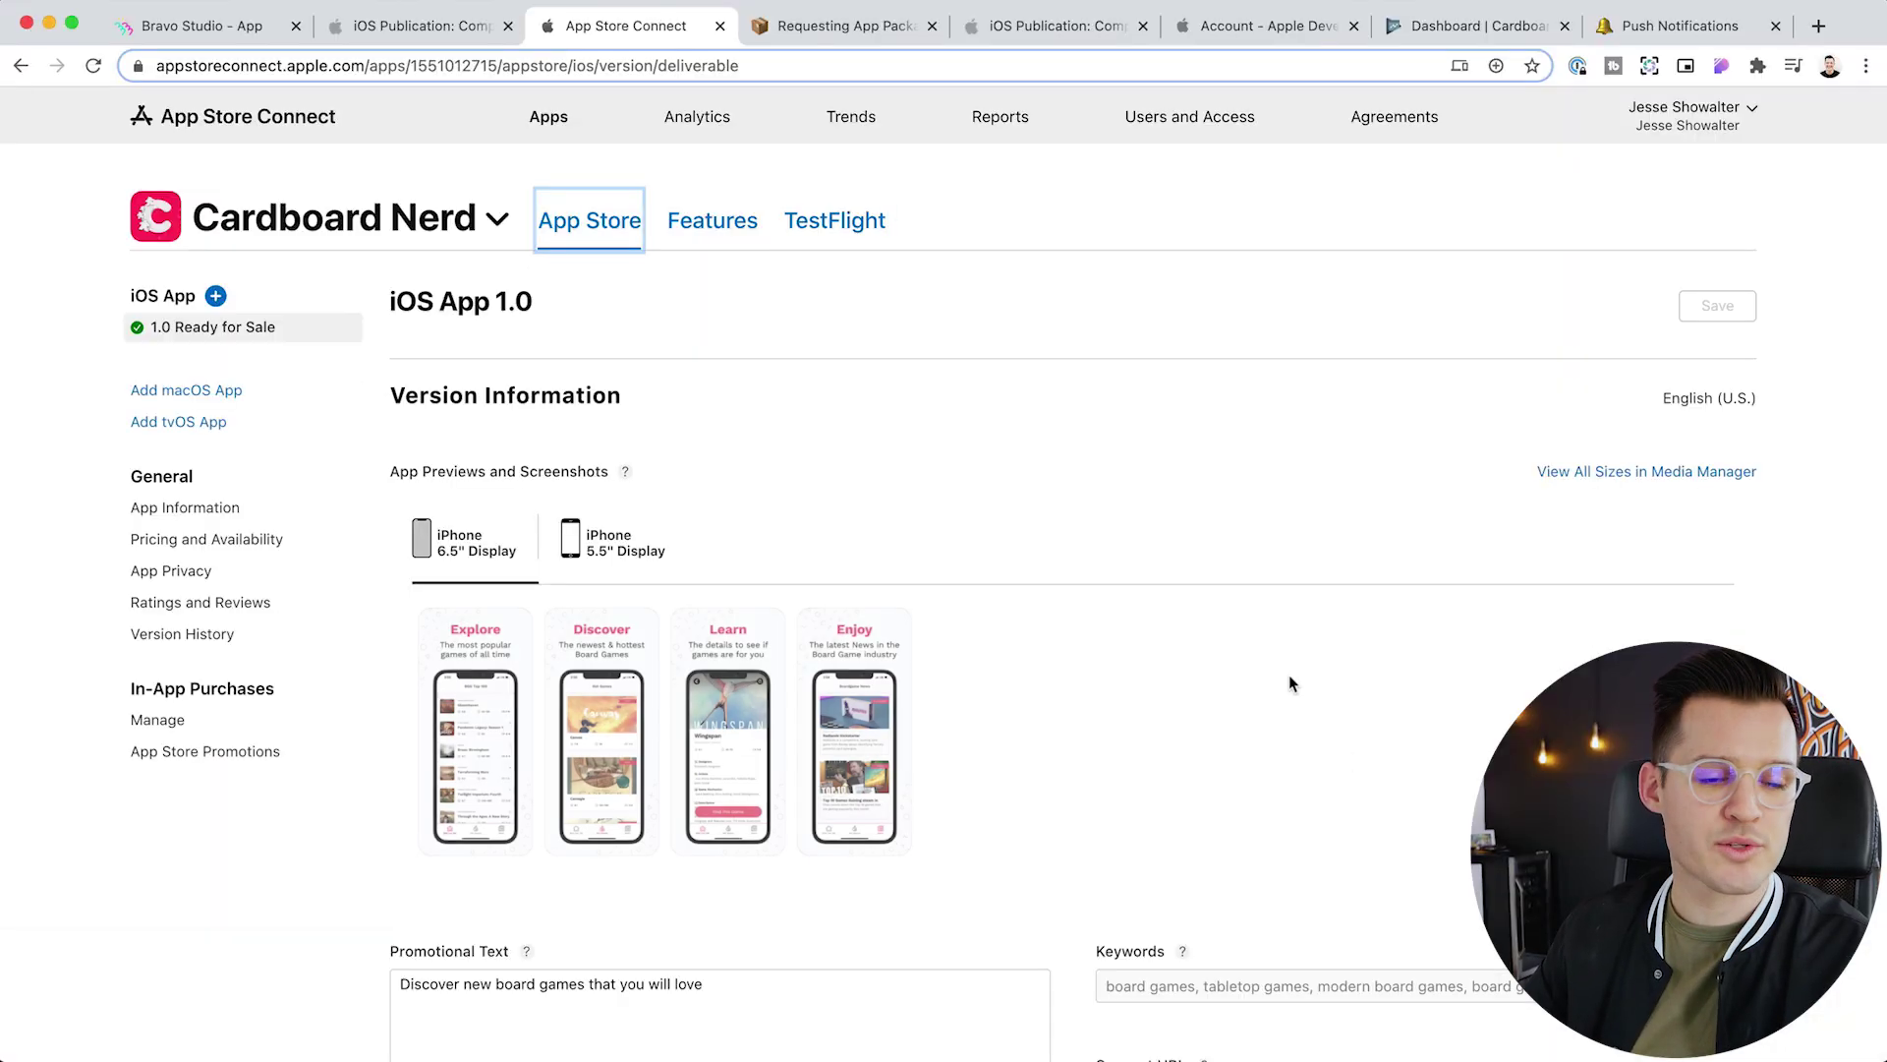
pyautogui.click(423, 25)
pyautogui.scroll(-10, 985, 460)
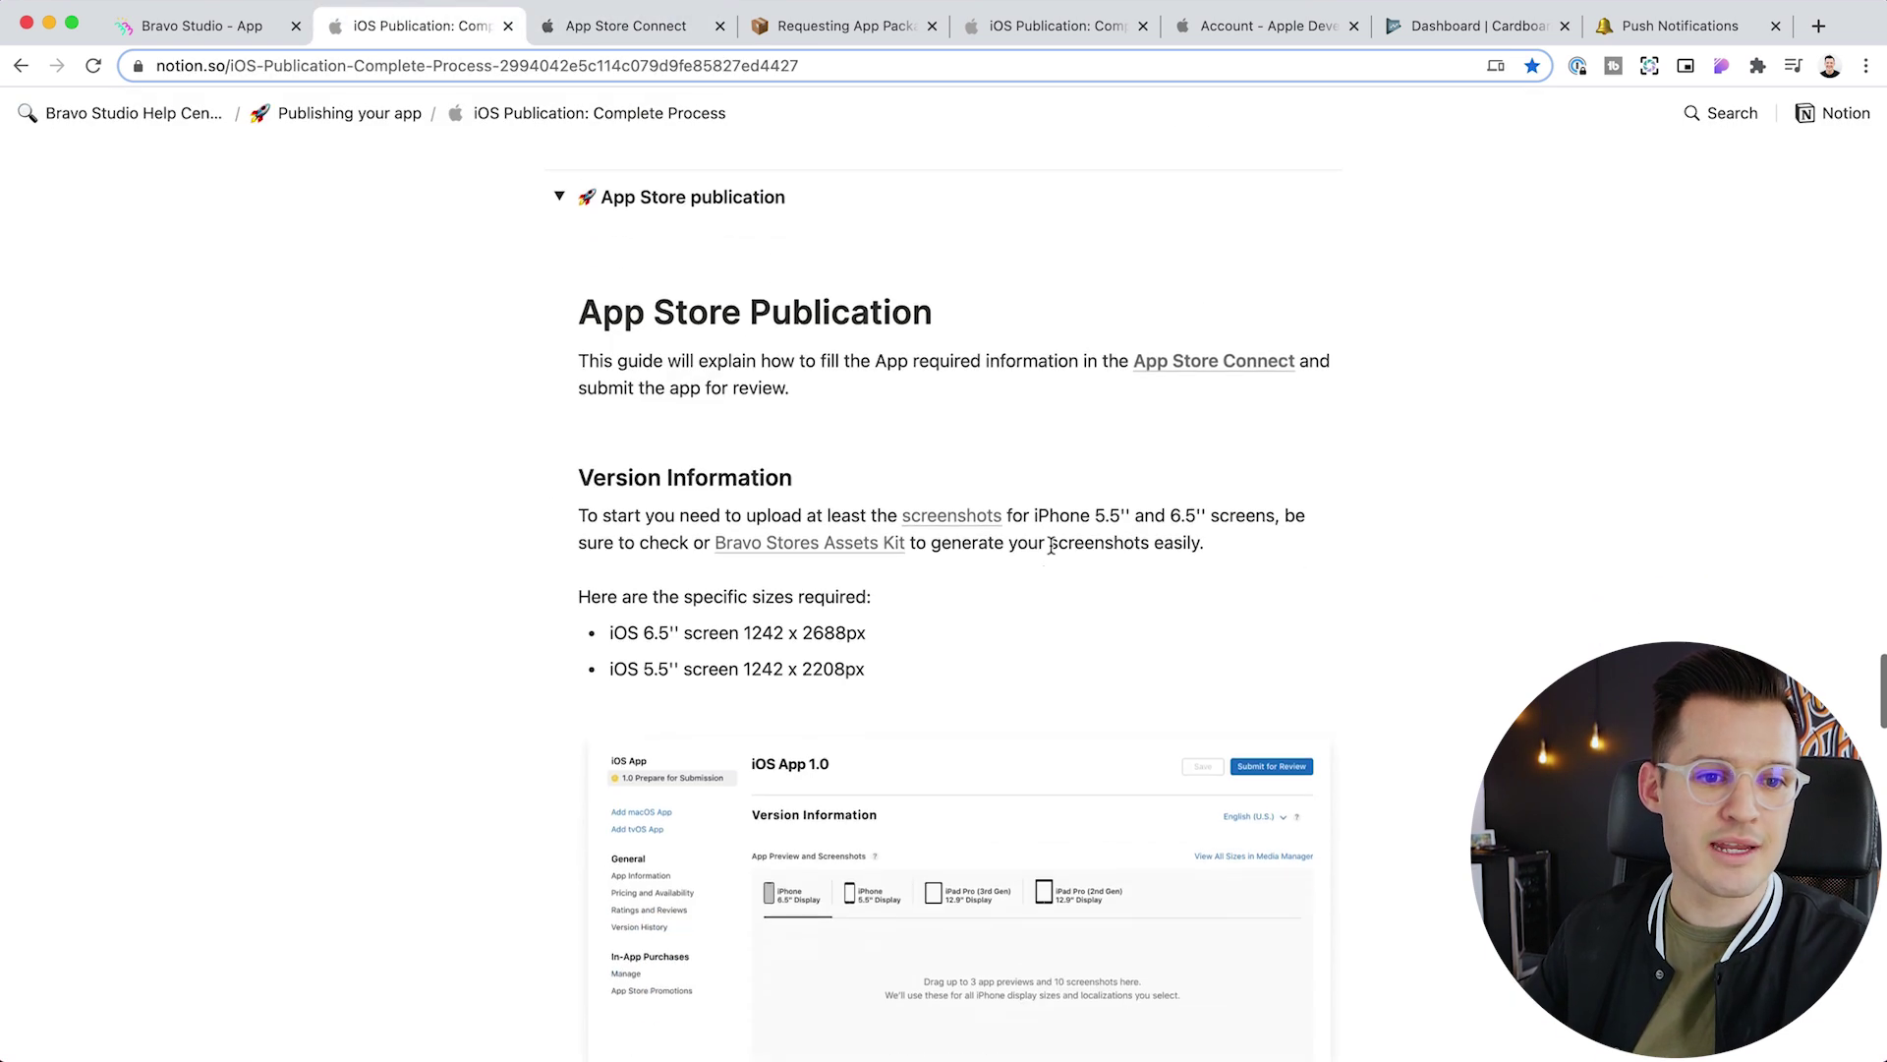
pyautogui.scroll(-2, 1067, 563)
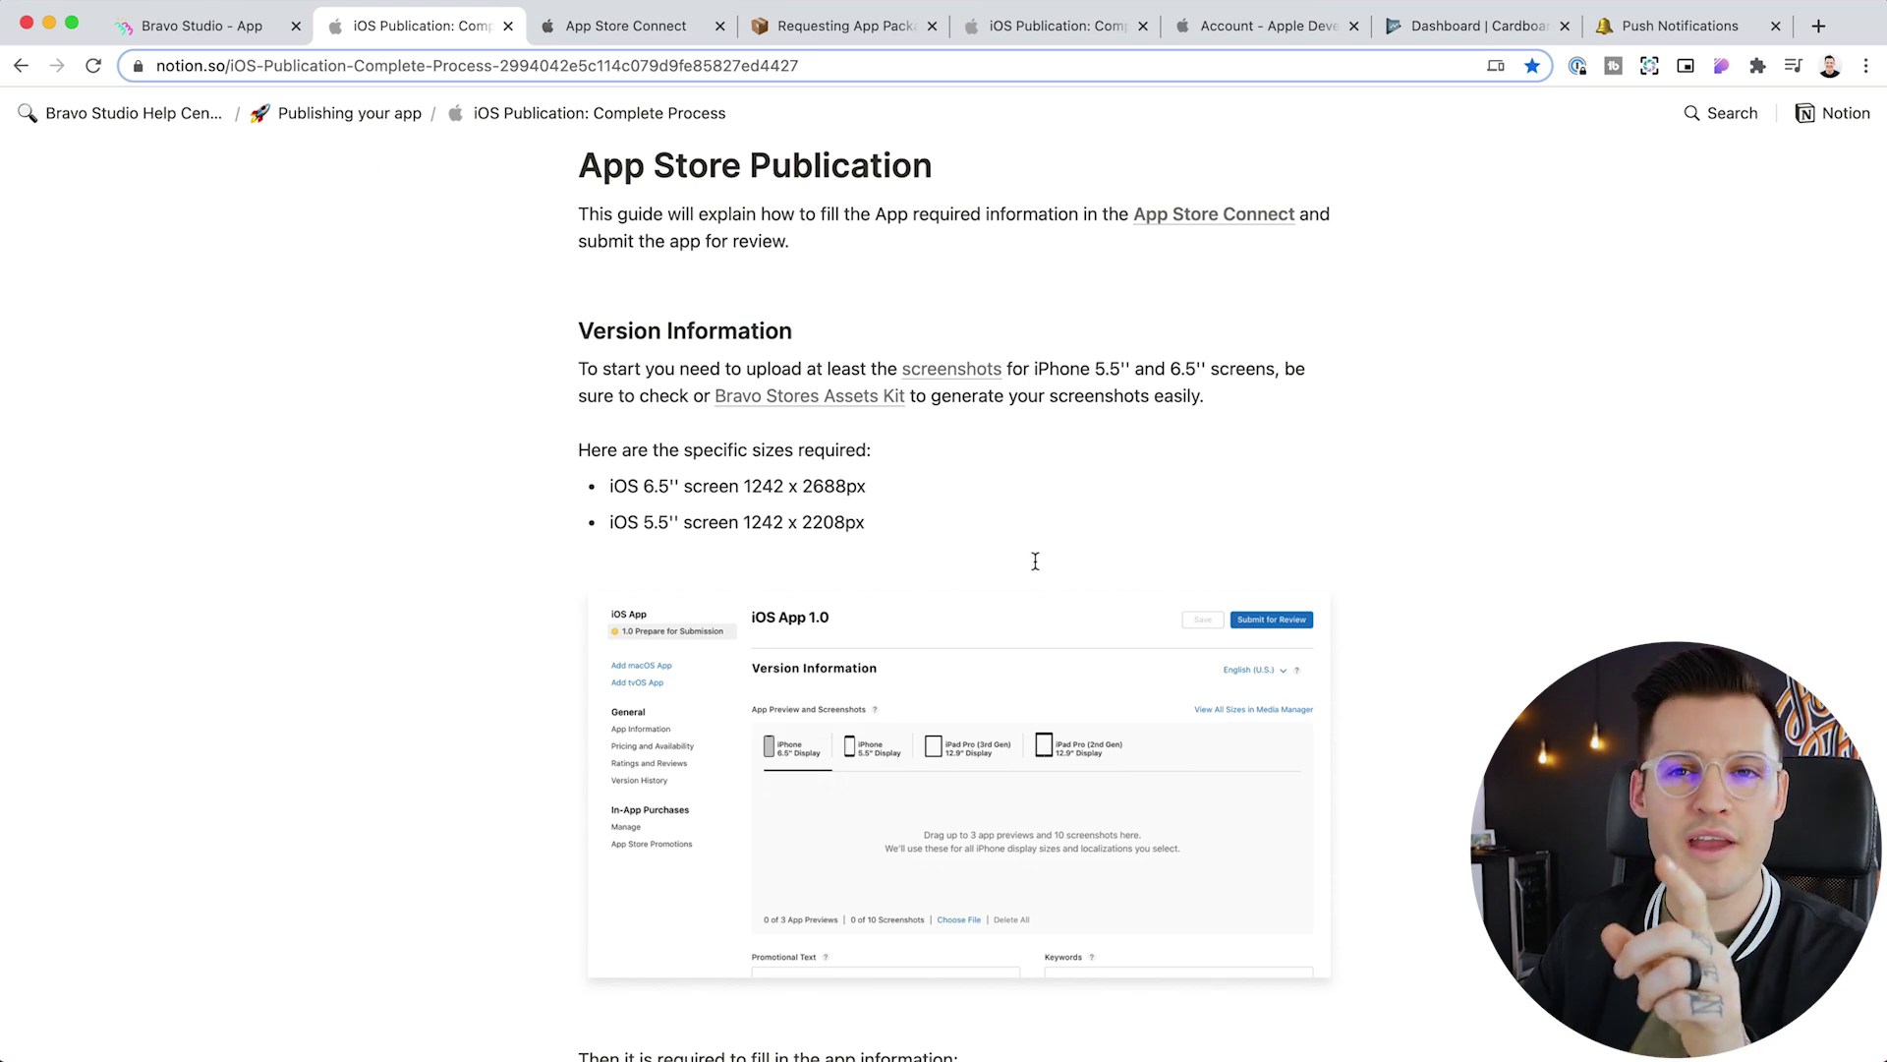
pyautogui.click(649, 30)
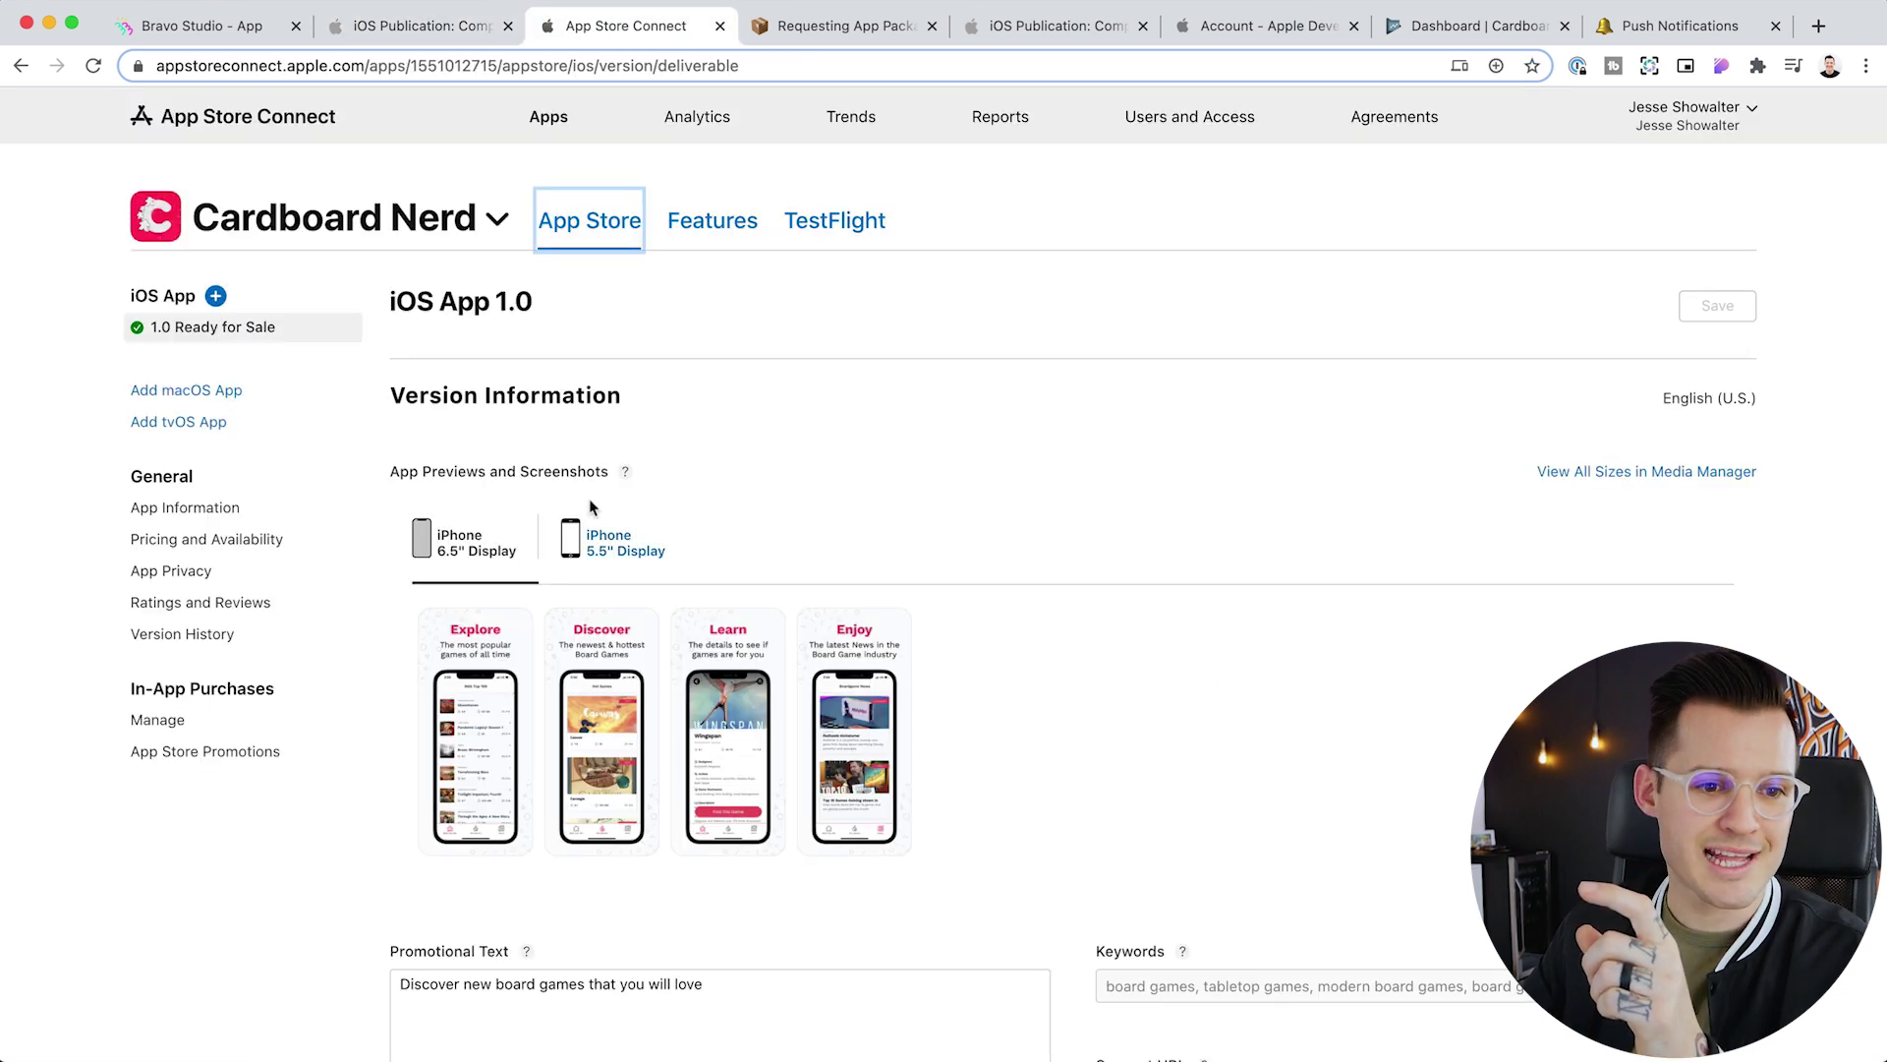
pyautogui.scroll(-2, 516, 528)
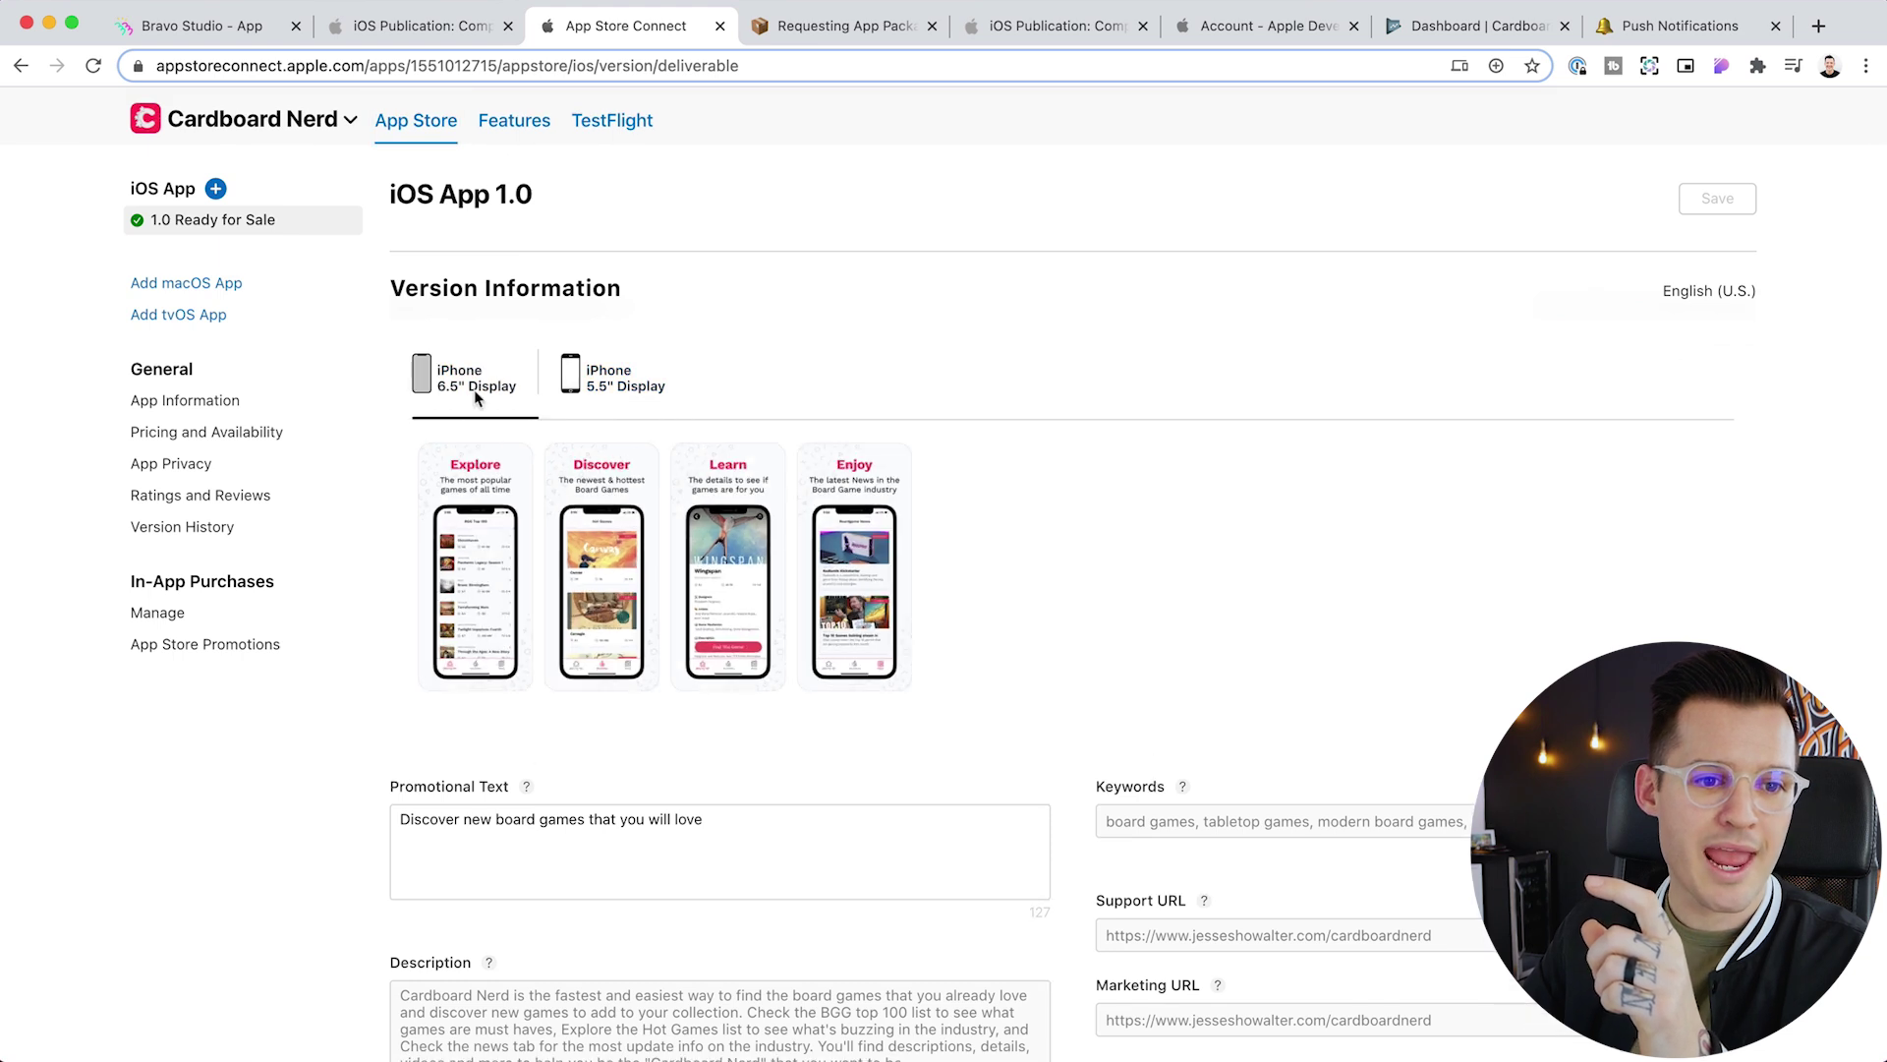
# Read the guide's list of required version information, from promotional text to contact information, and its advice on encryption and IDFA
pyautogui.click(417, 33)
pyautogui.scroll(-3, 932, 476)
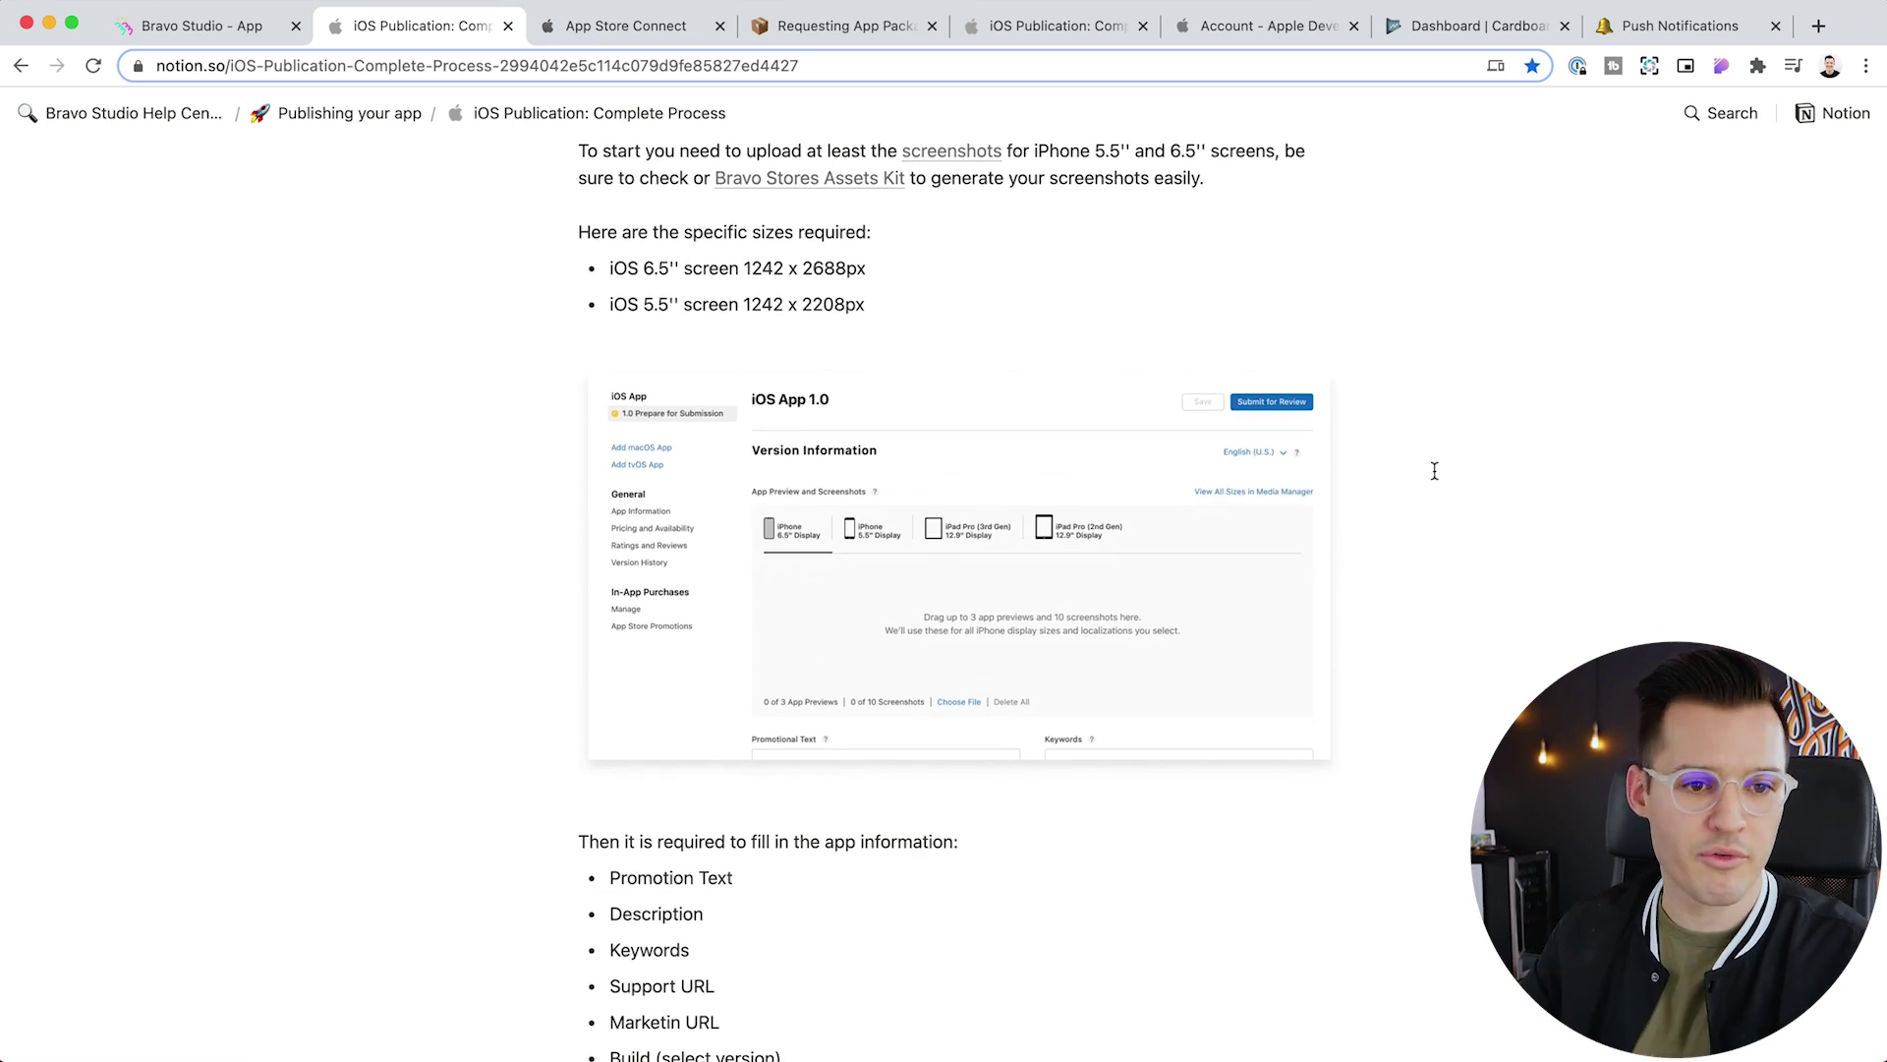
pyautogui.scroll(-3, 1434, 471)
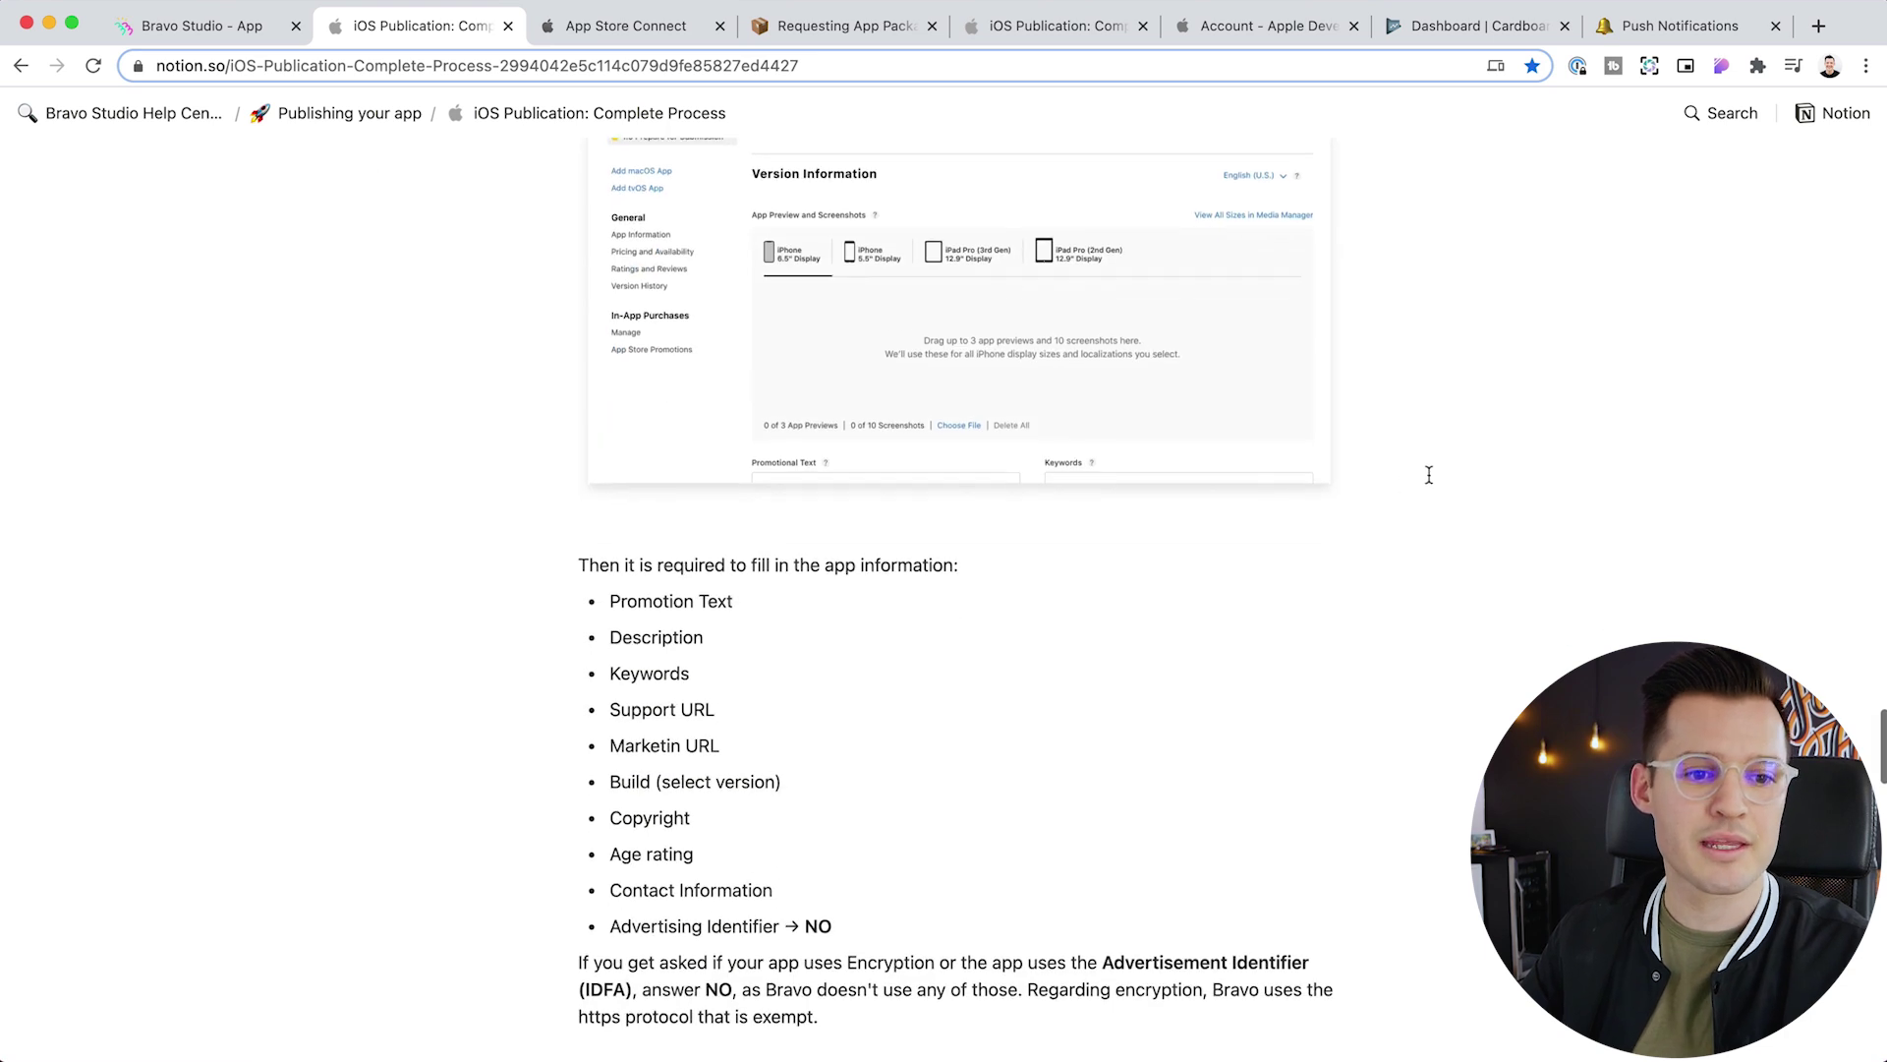
pyautogui.moveTo(659, 601); pyautogui.dragTo(810, 896)
pyautogui.scroll(-1, 1037, 786)
pyautogui.scroll(-7, 1067, 773)
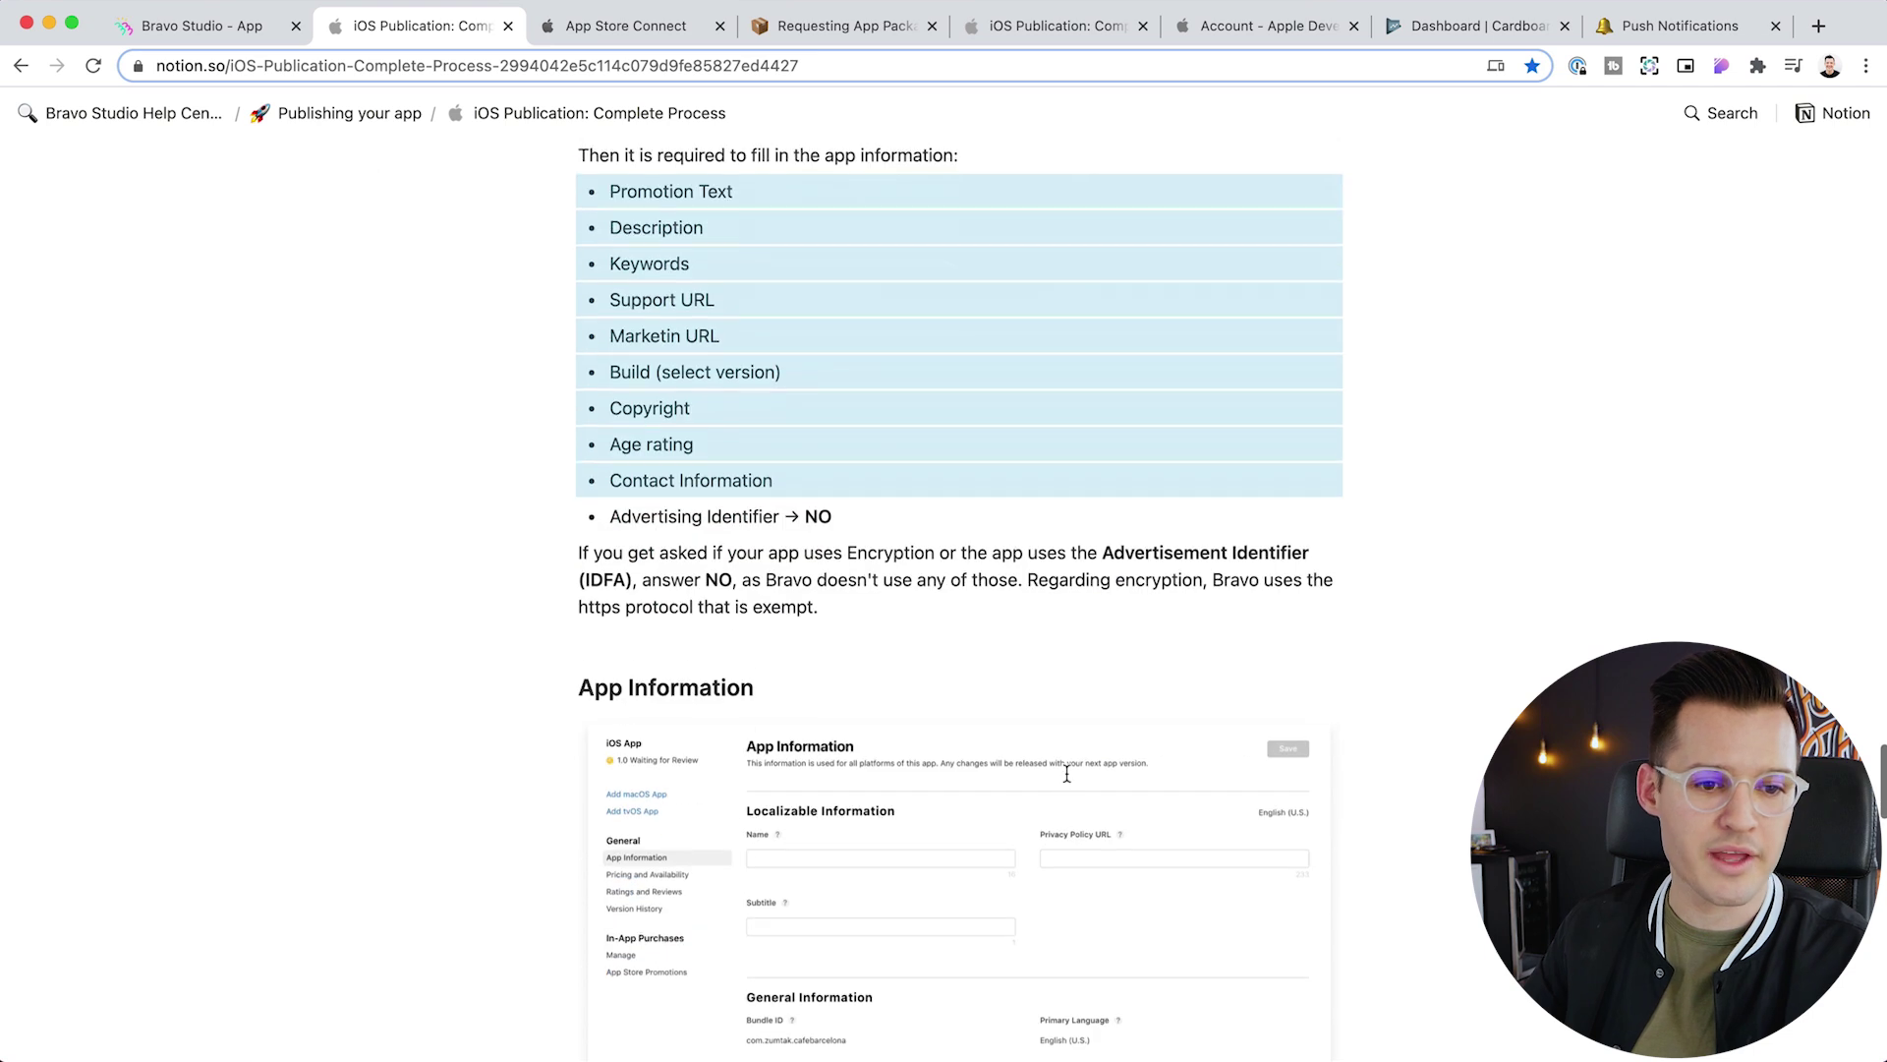
# Read the guide's App Information fields, pricing and availability notes, and instructions for submitting the app for review
pyautogui.scroll(-4, 996, 680)
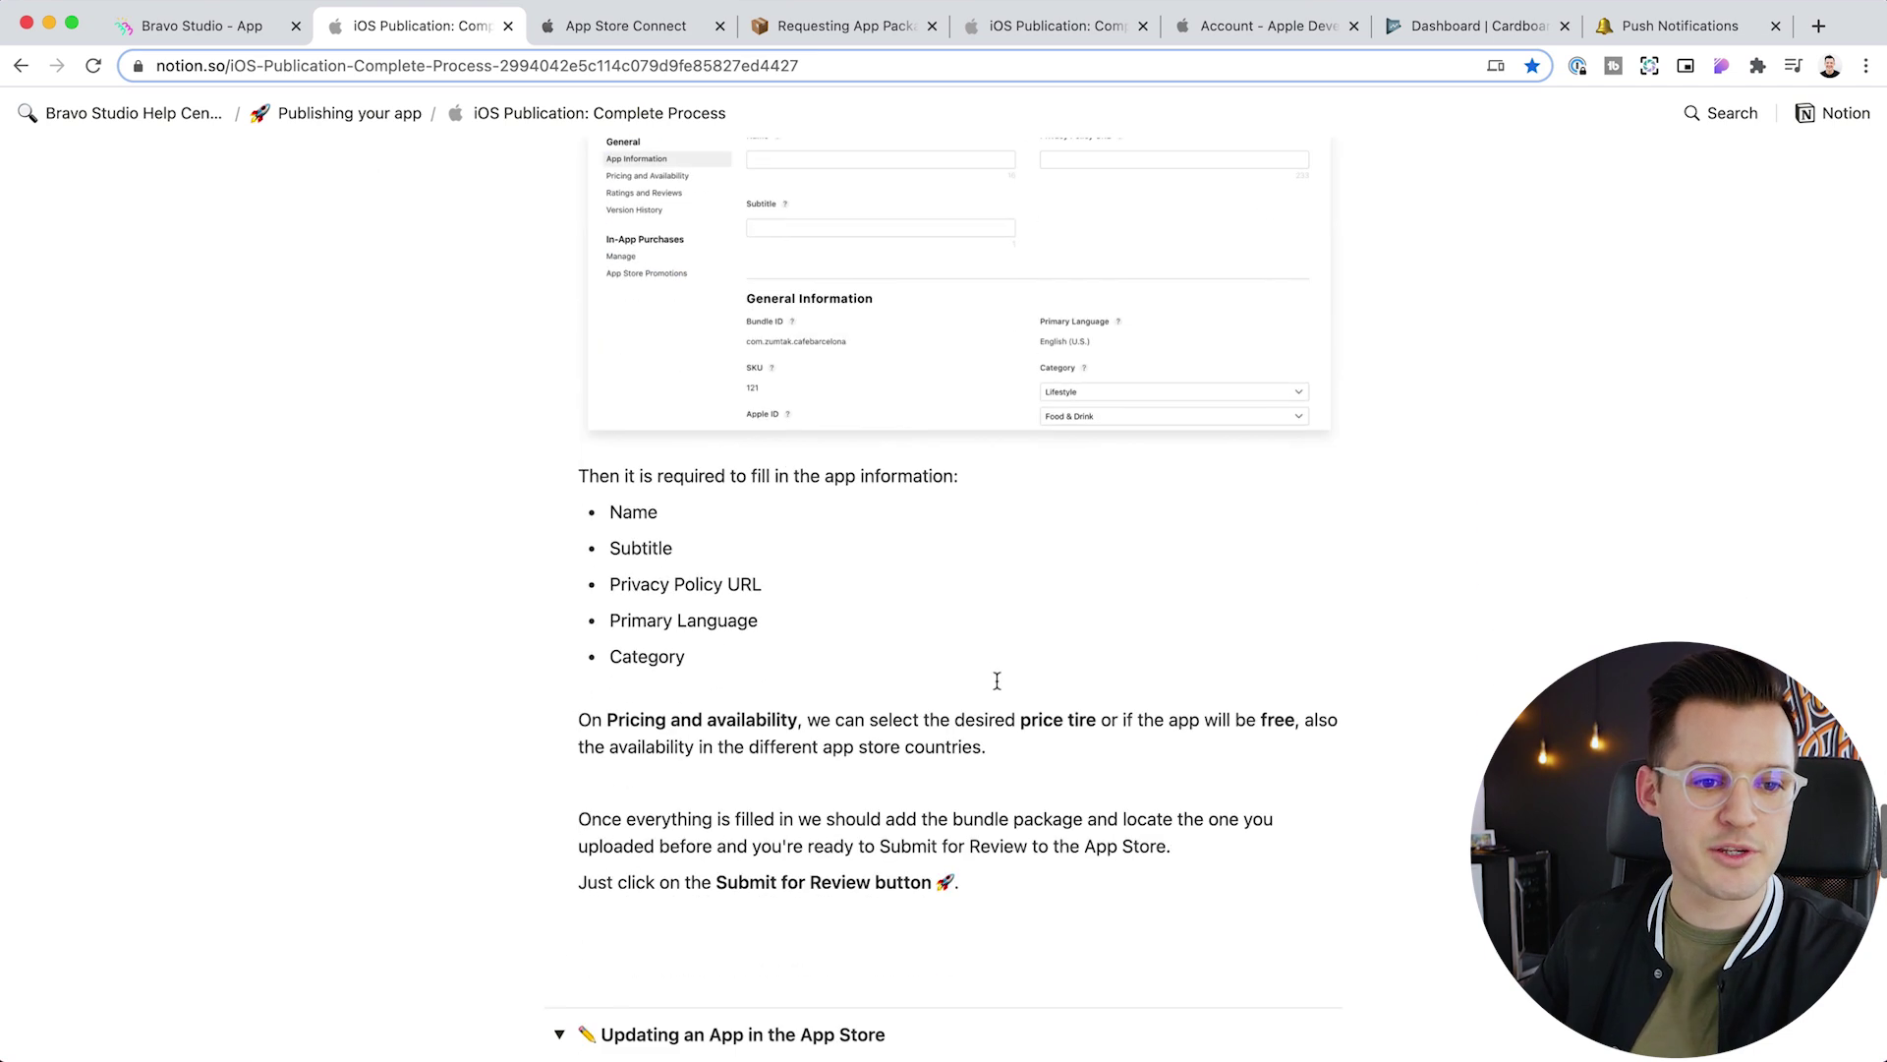
pyautogui.moveTo(689, 657); pyautogui.dragTo(604, 523)
pyautogui.moveTo(904, 632); pyautogui.dragTo(931, 636)
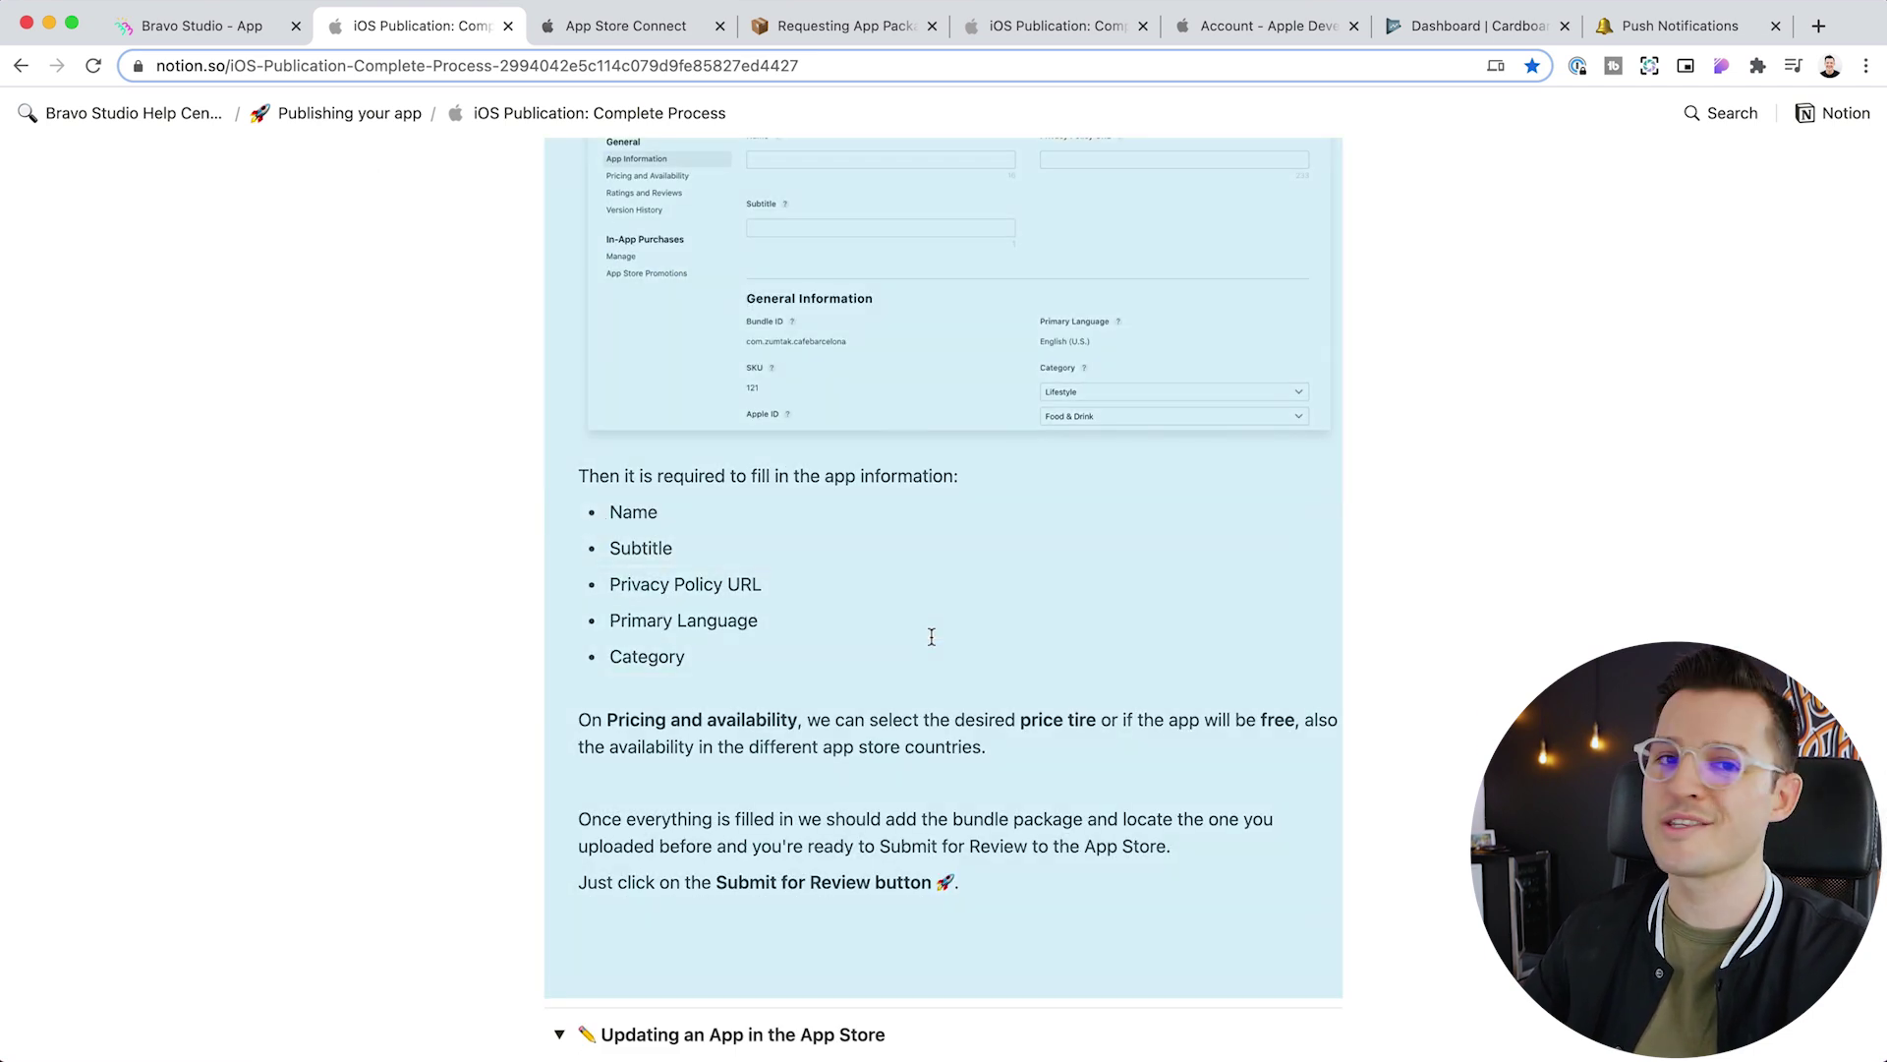
pyautogui.click(927, 624)
pyautogui.scroll(-7, 927, 623)
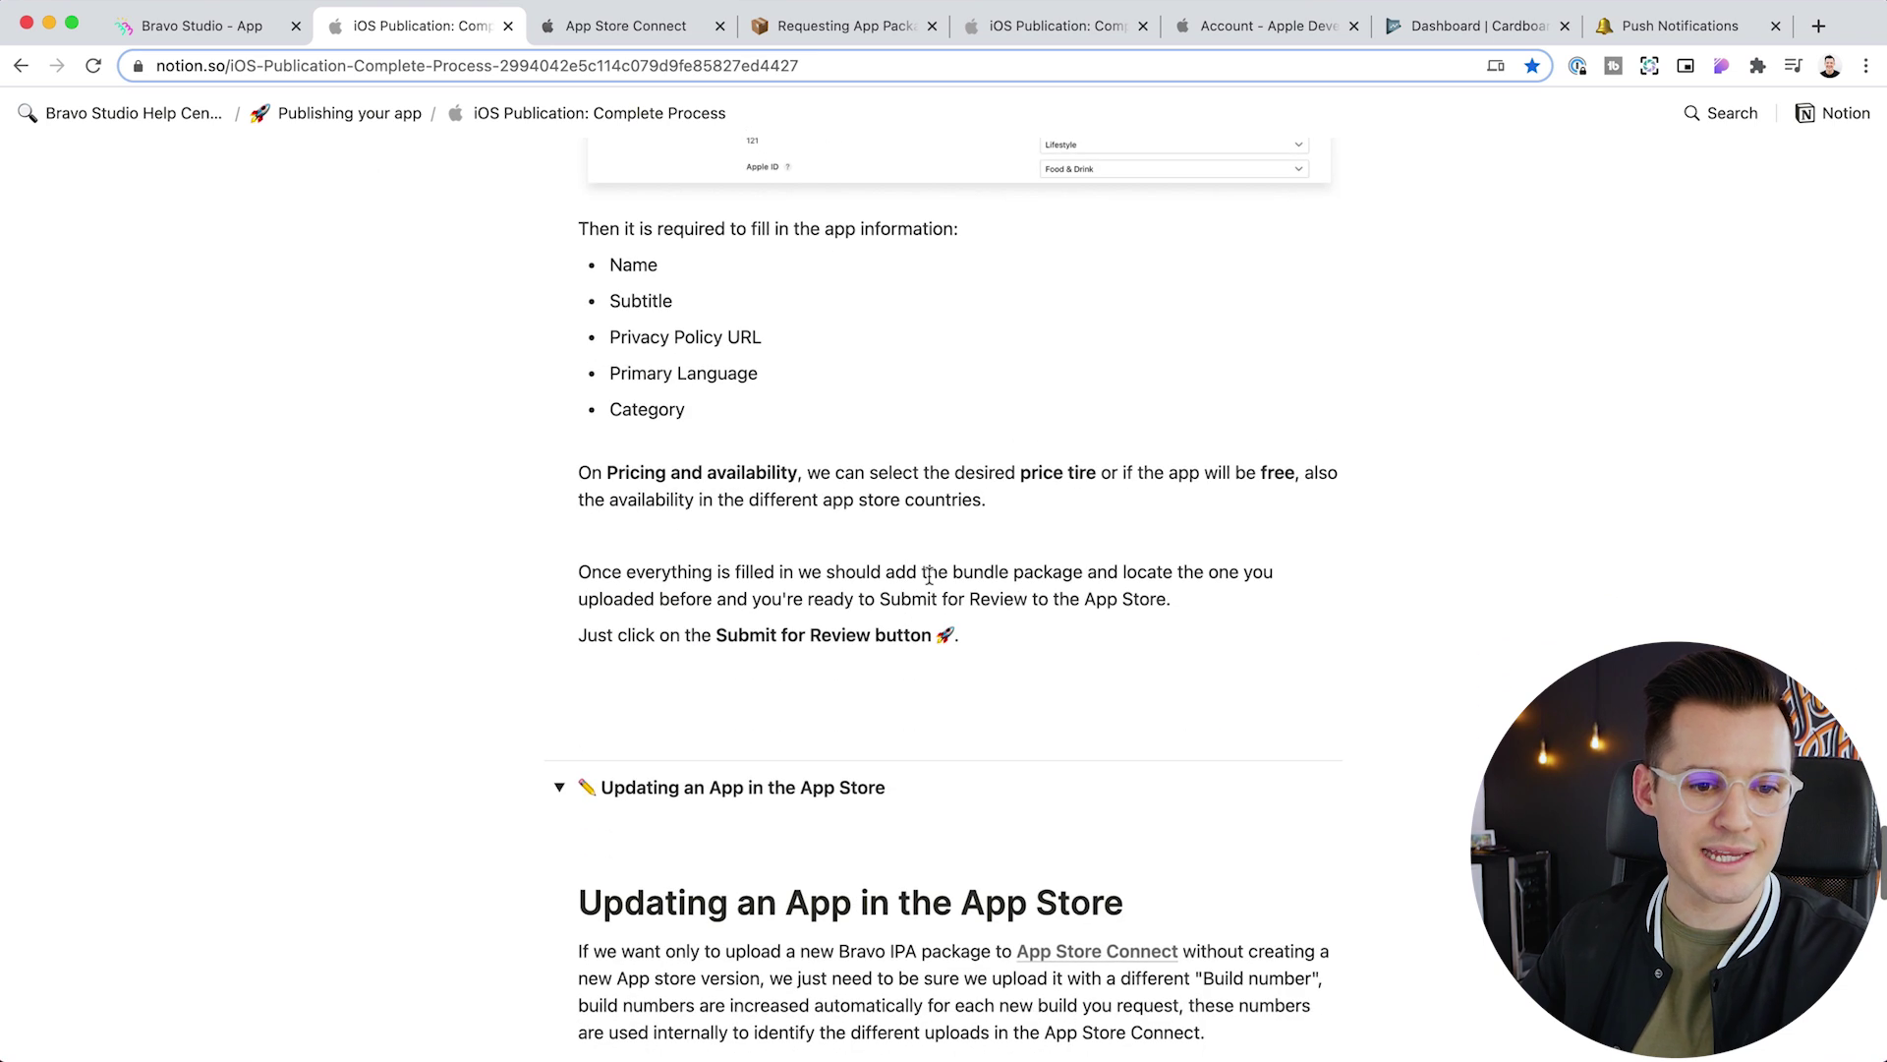
# Review the promotional text, description, build and general app information on Cardboard Nerd's iOS App 1.0 page in App Store Connect
pyautogui.click(650, 29)
pyautogui.click(610, 379)
pyautogui.scroll(-3, 1094, 498)
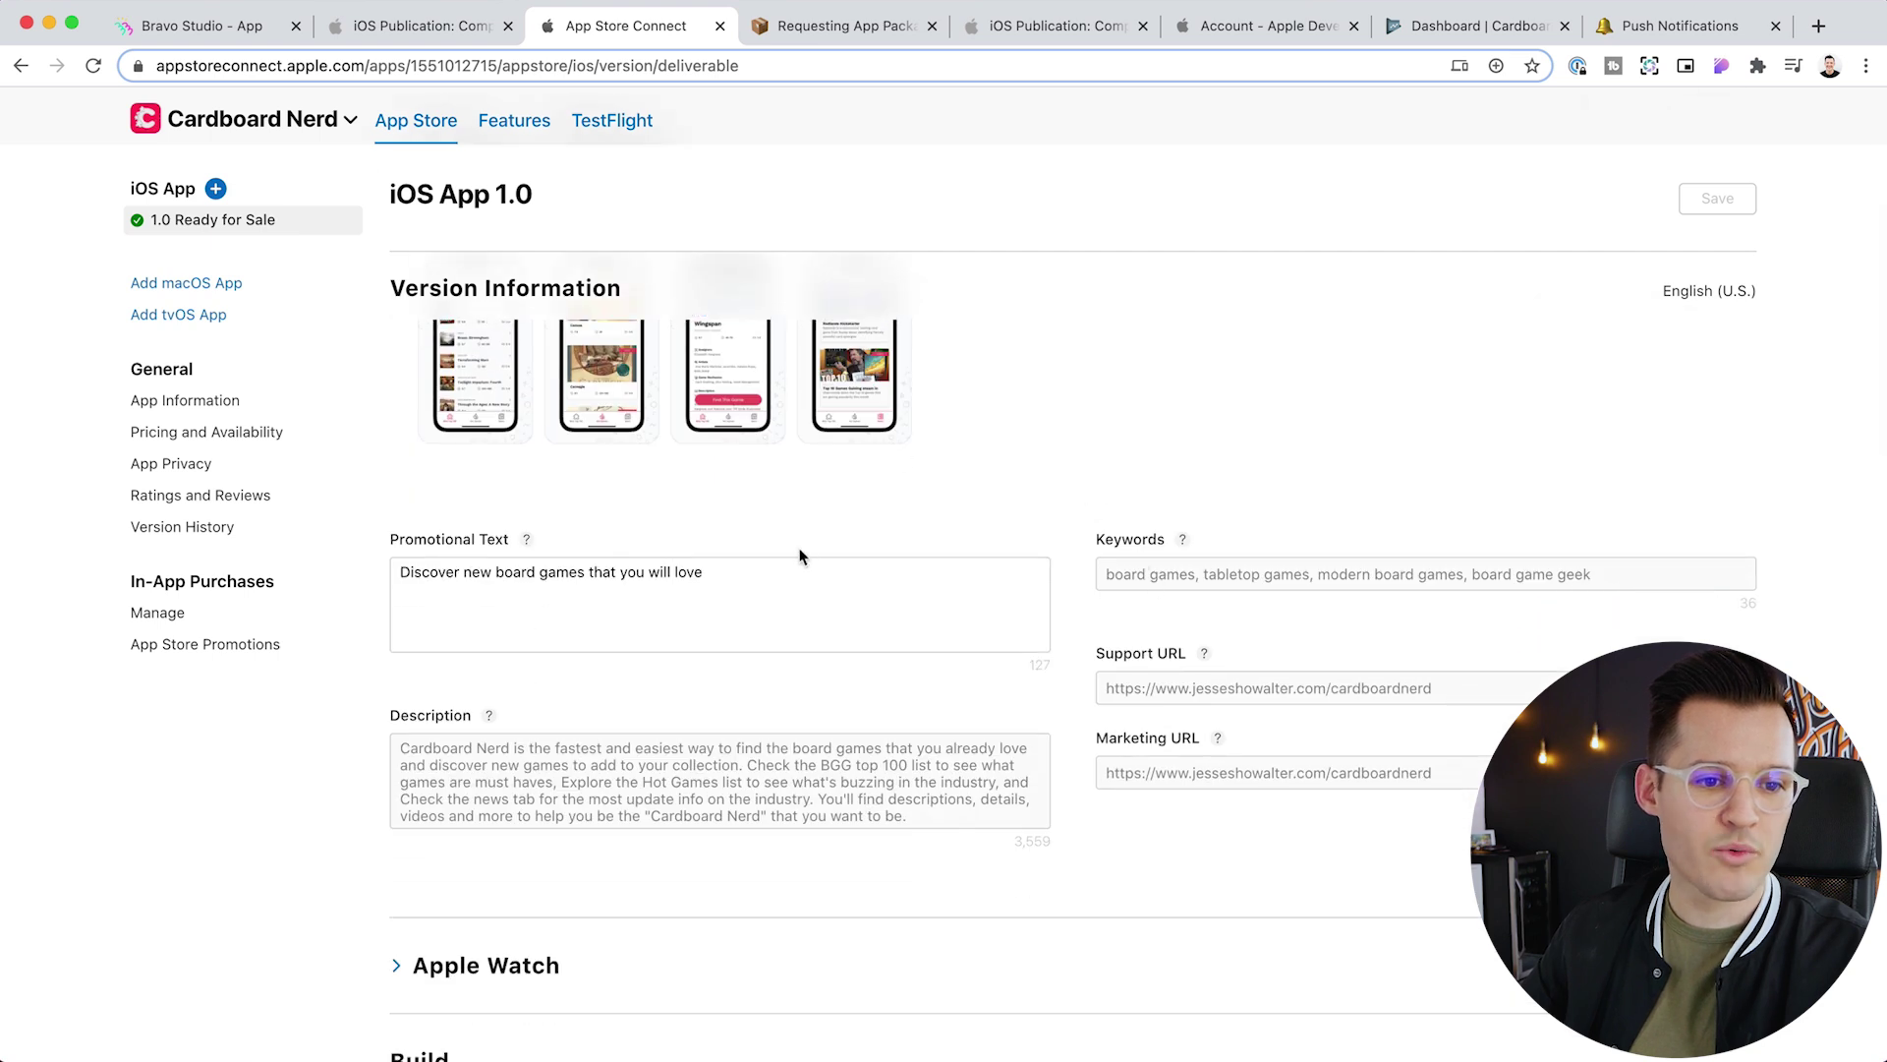
pyautogui.scroll(-5, 799, 556)
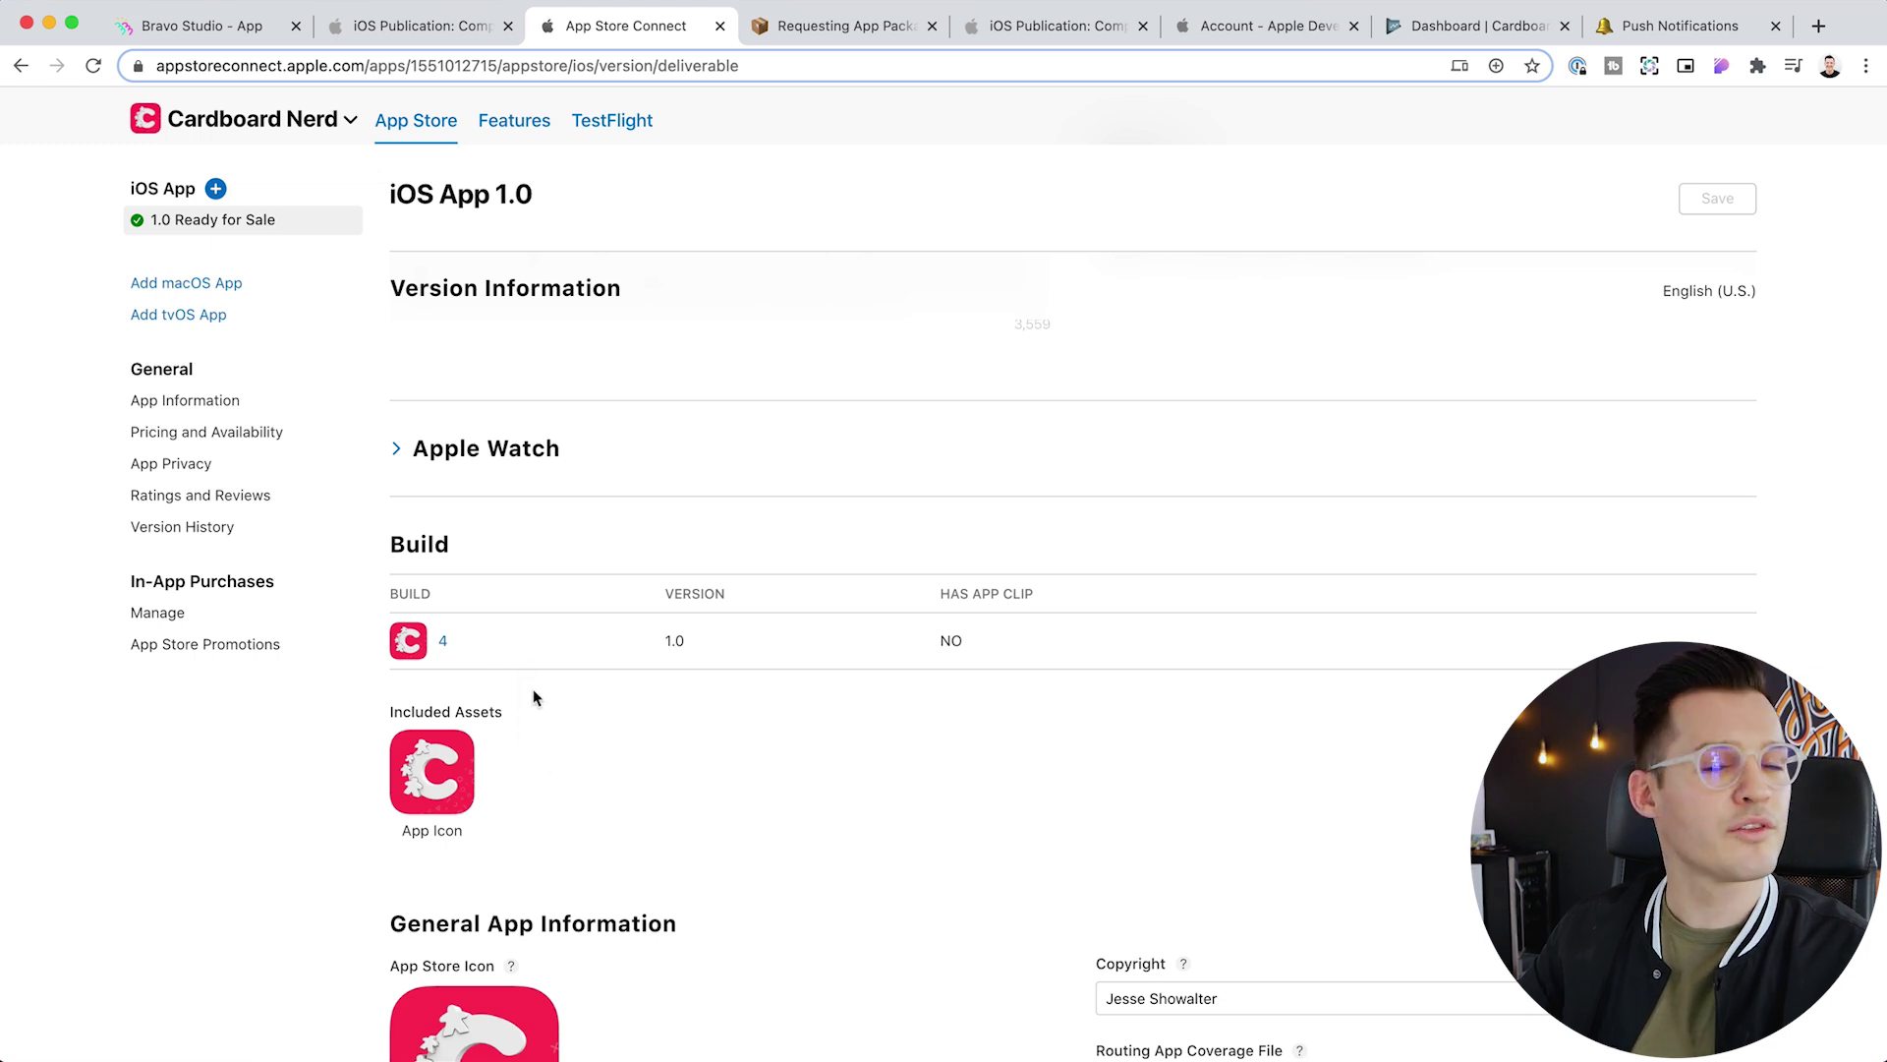
pyautogui.scroll(-6, 916, 692)
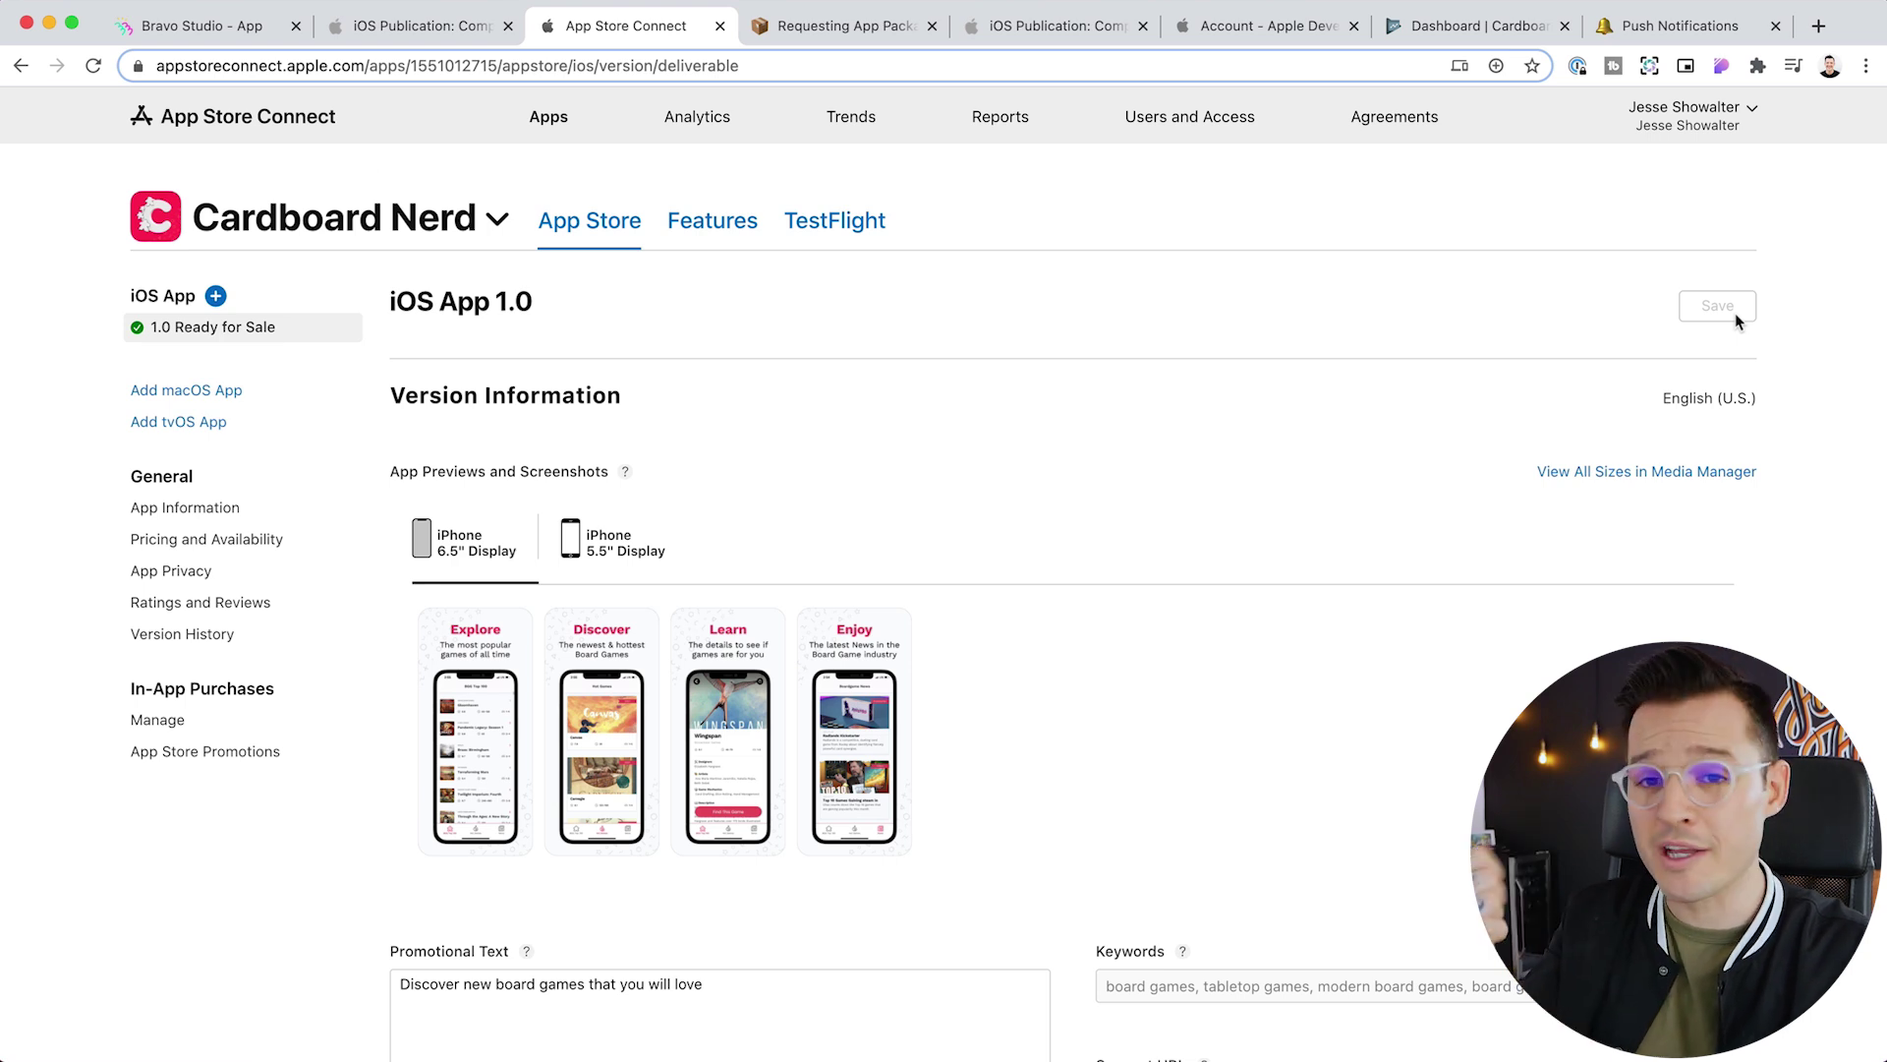
pyautogui.scroll(-2, 1734, 313)
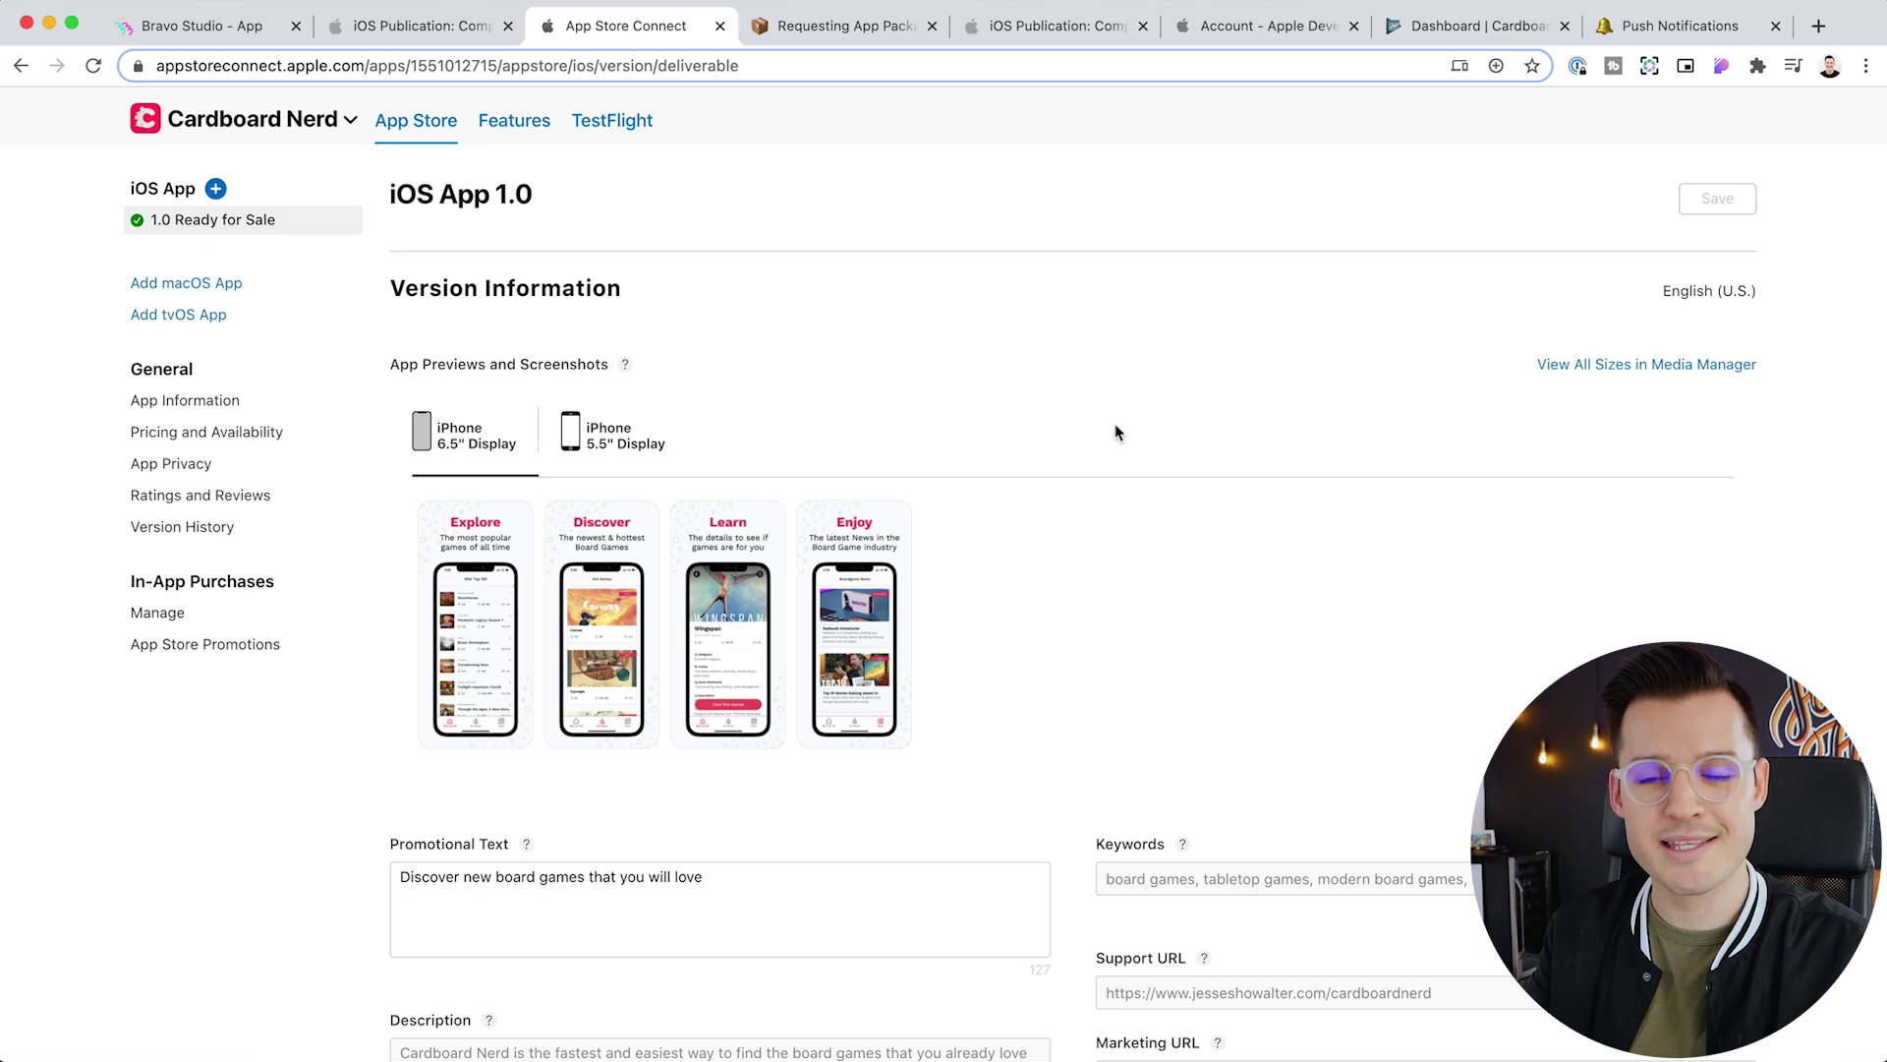
# Switch to Bravo Studio, open the Cardboard Nerd project's iOS publication form, and examine its app info, certificate and provisioning sections
pyautogui.click(216, 35)
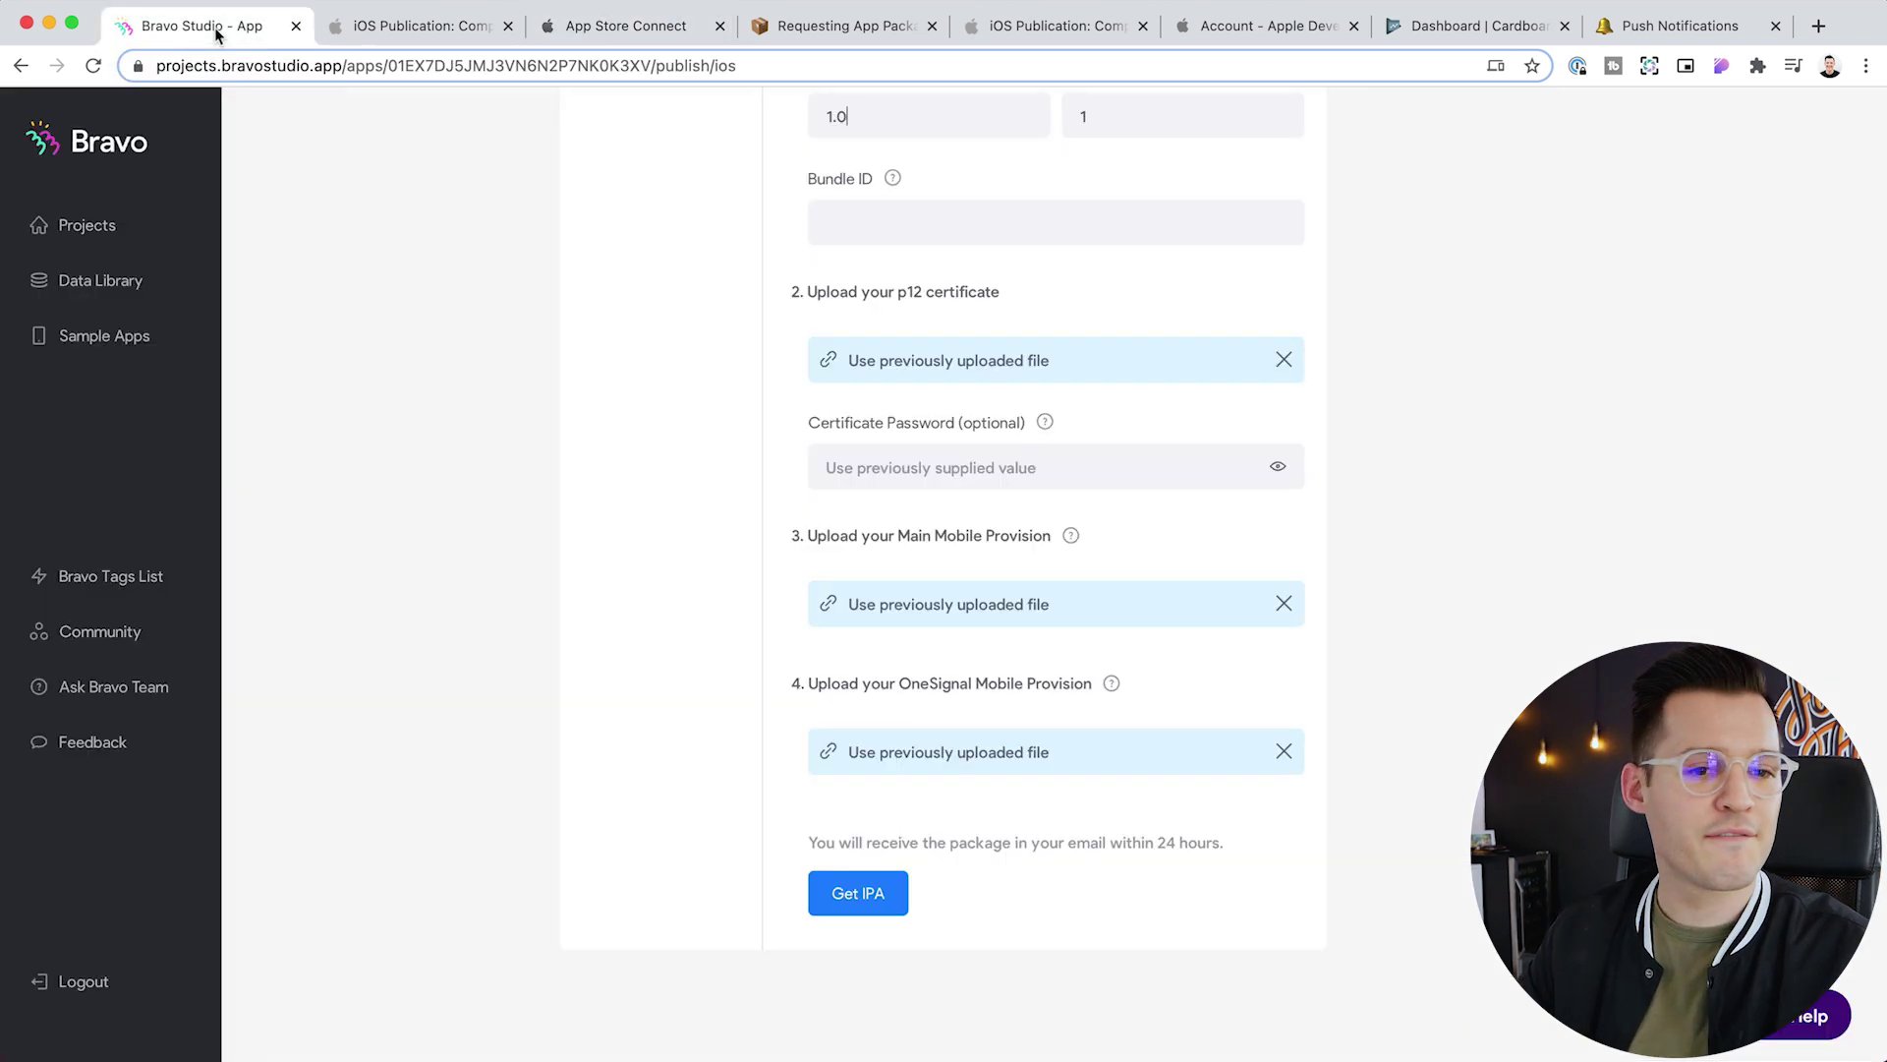
pyautogui.click(96, 238)
pyautogui.click(1180, 479)
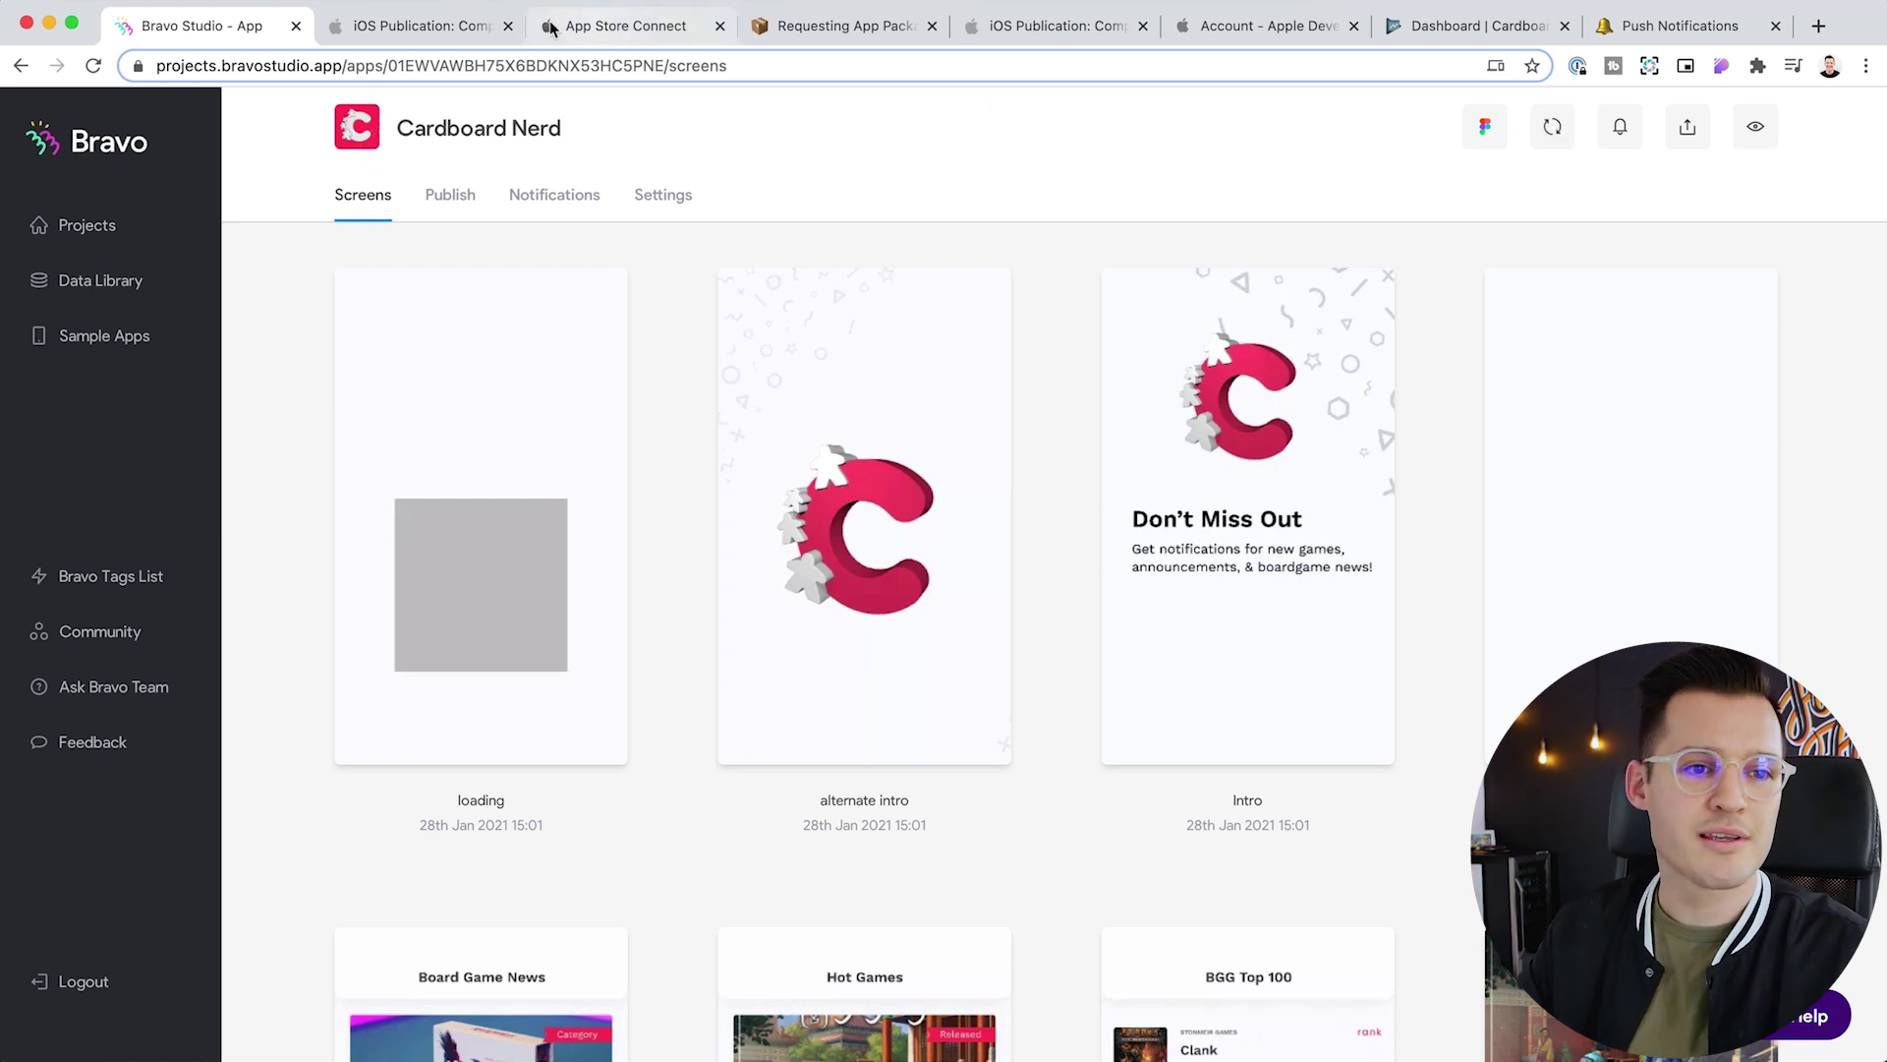
pyautogui.click(448, 208)
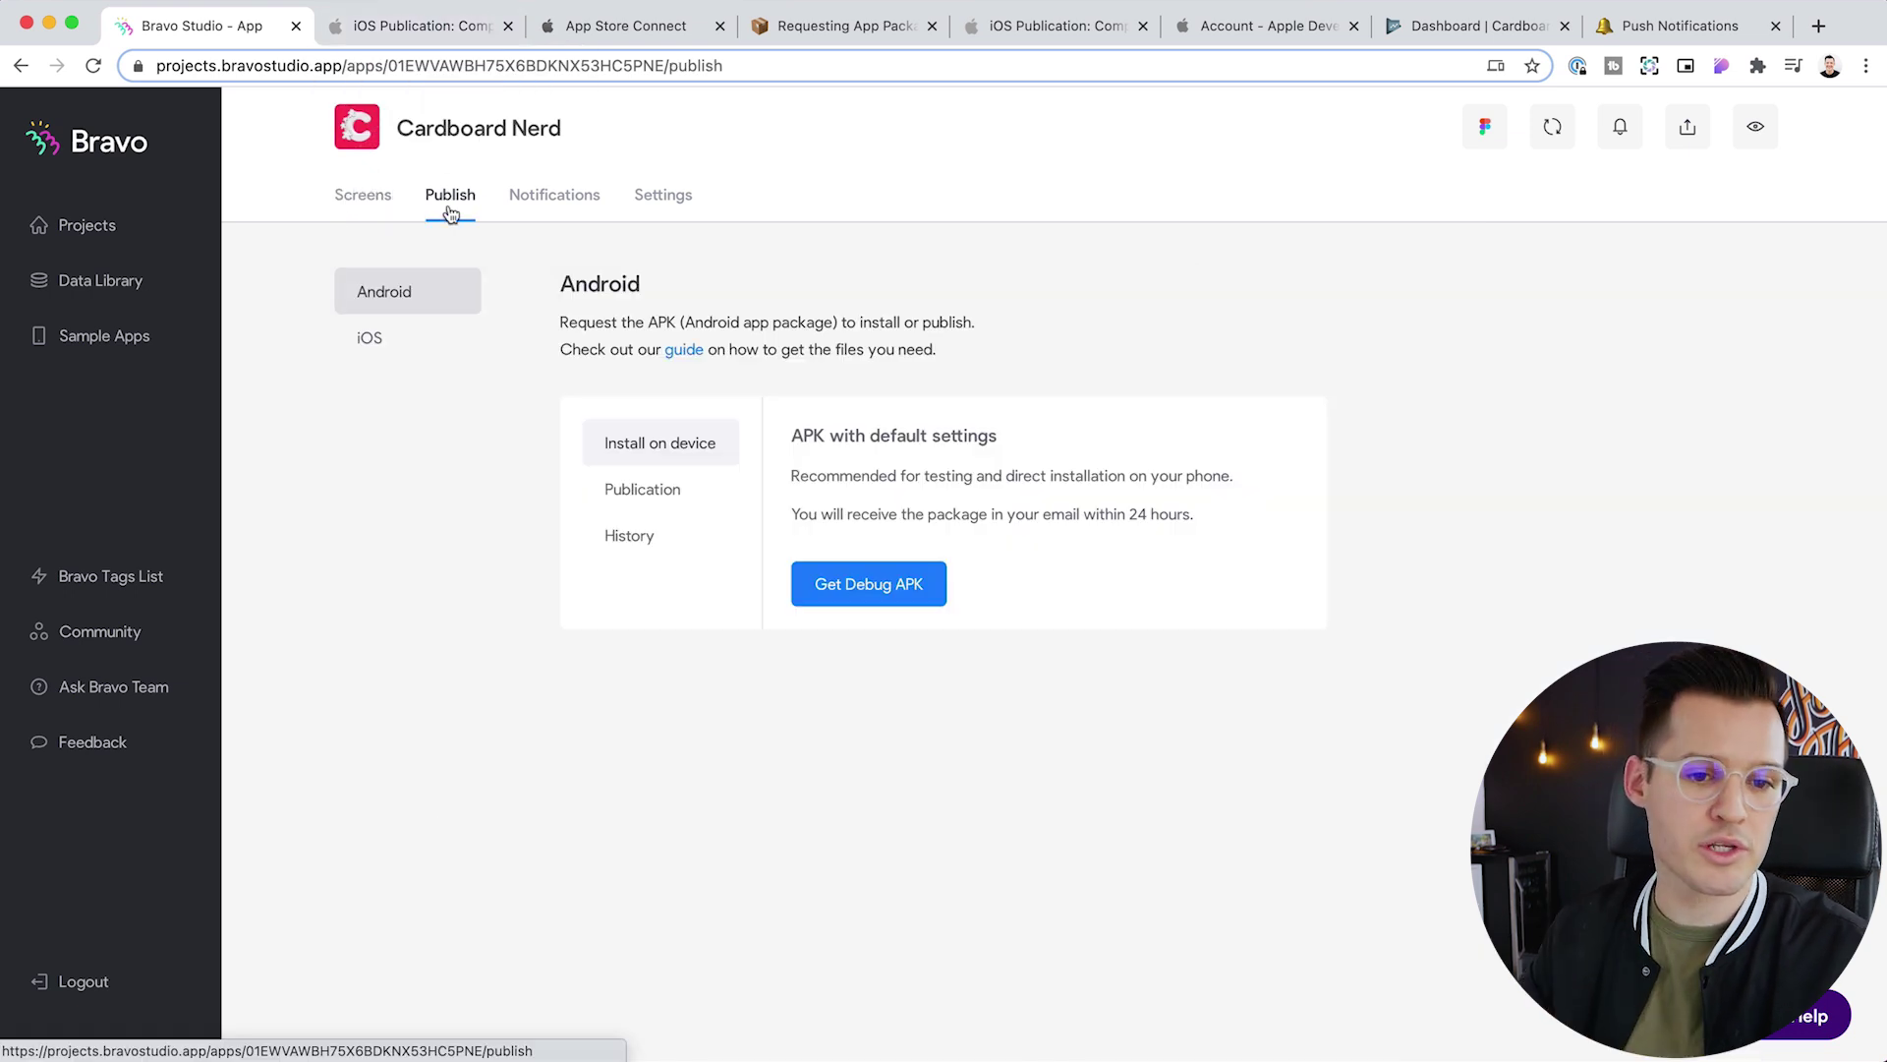
pyautogui.click(415, 342)
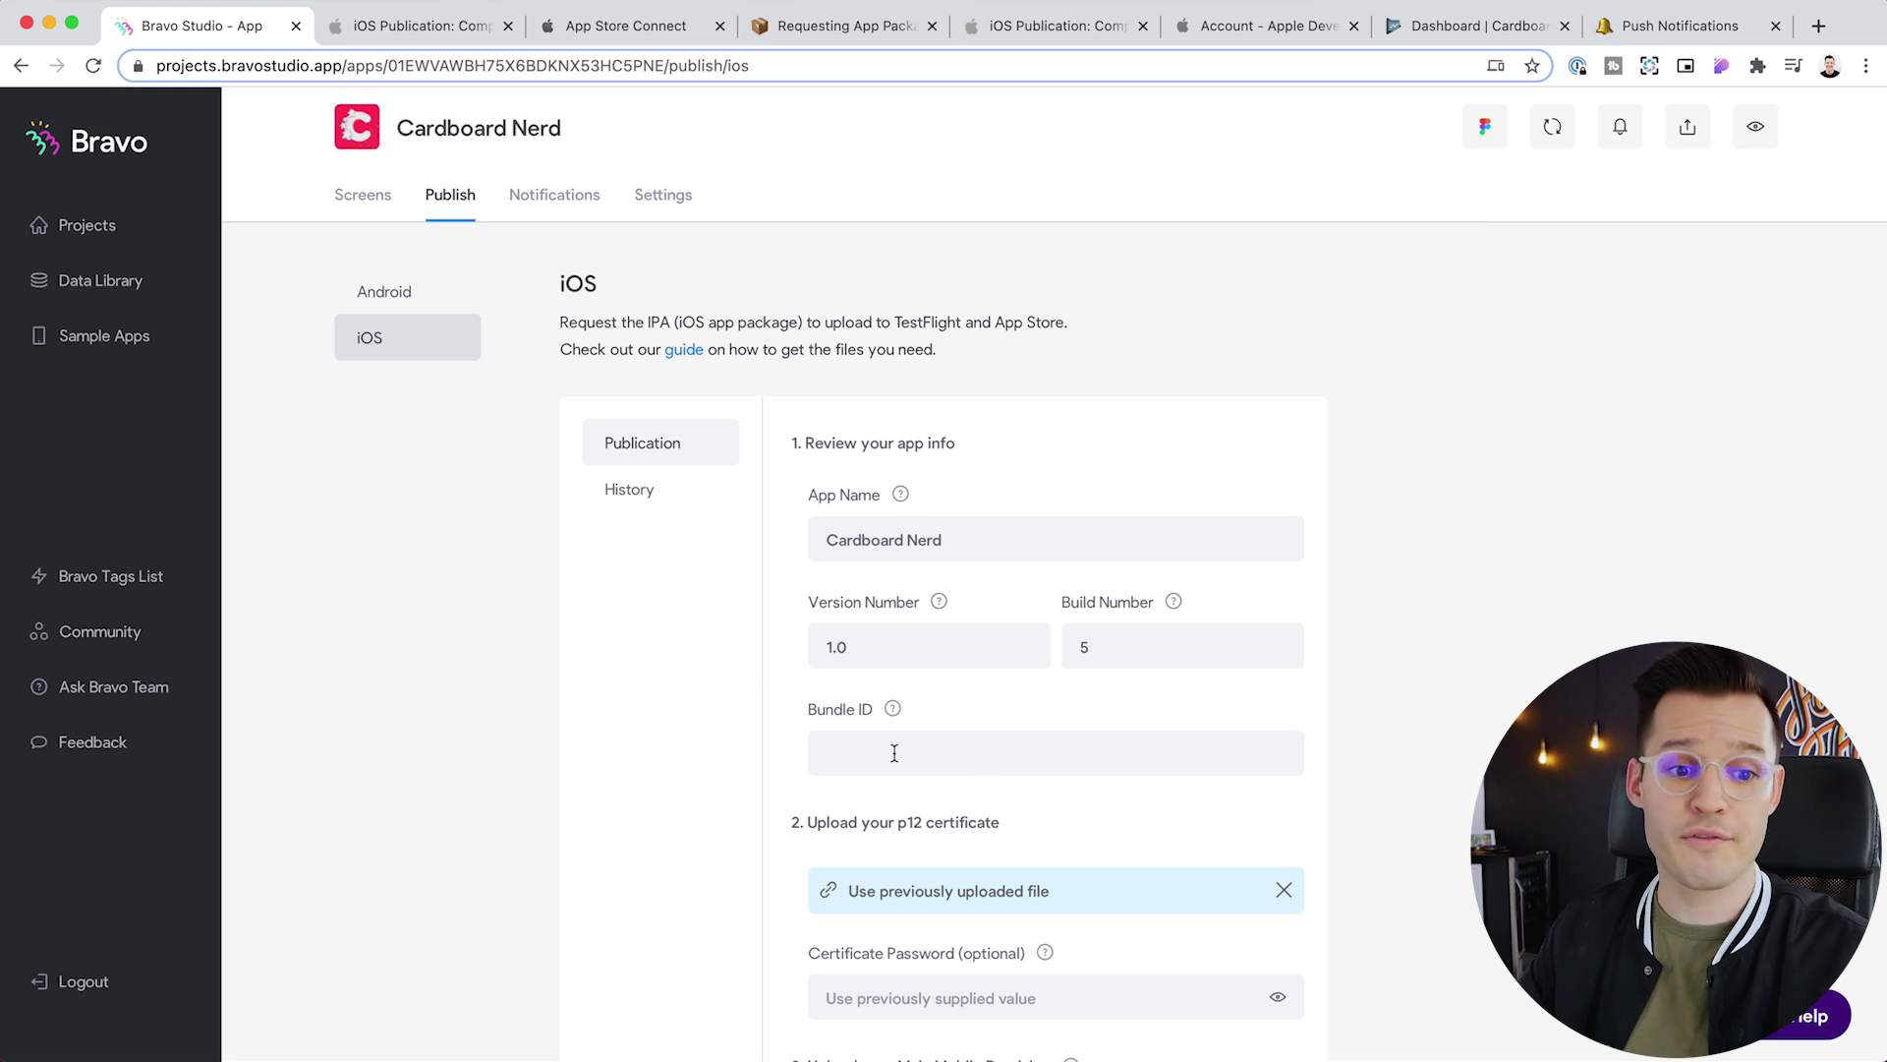
pyautogui.scroll(-5, 1405, 736)
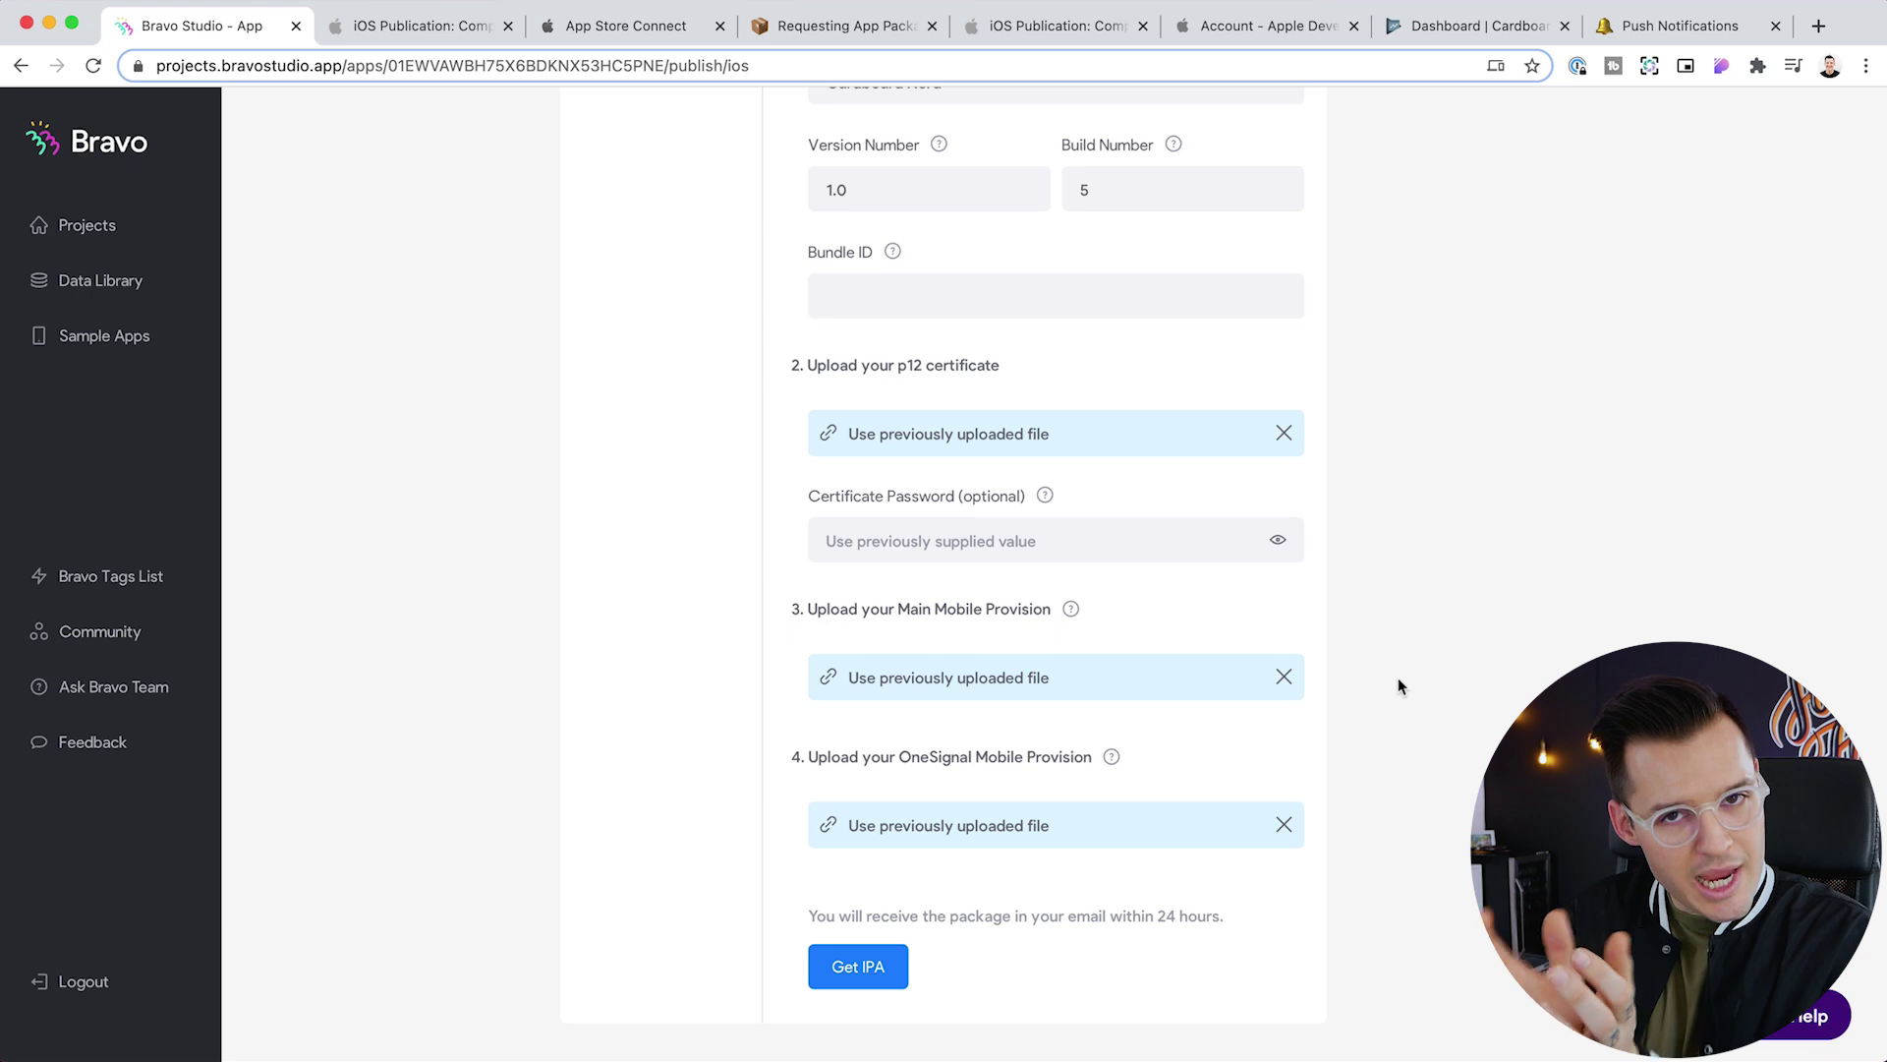
pyautogui.scroll(-1, 1401, 680)
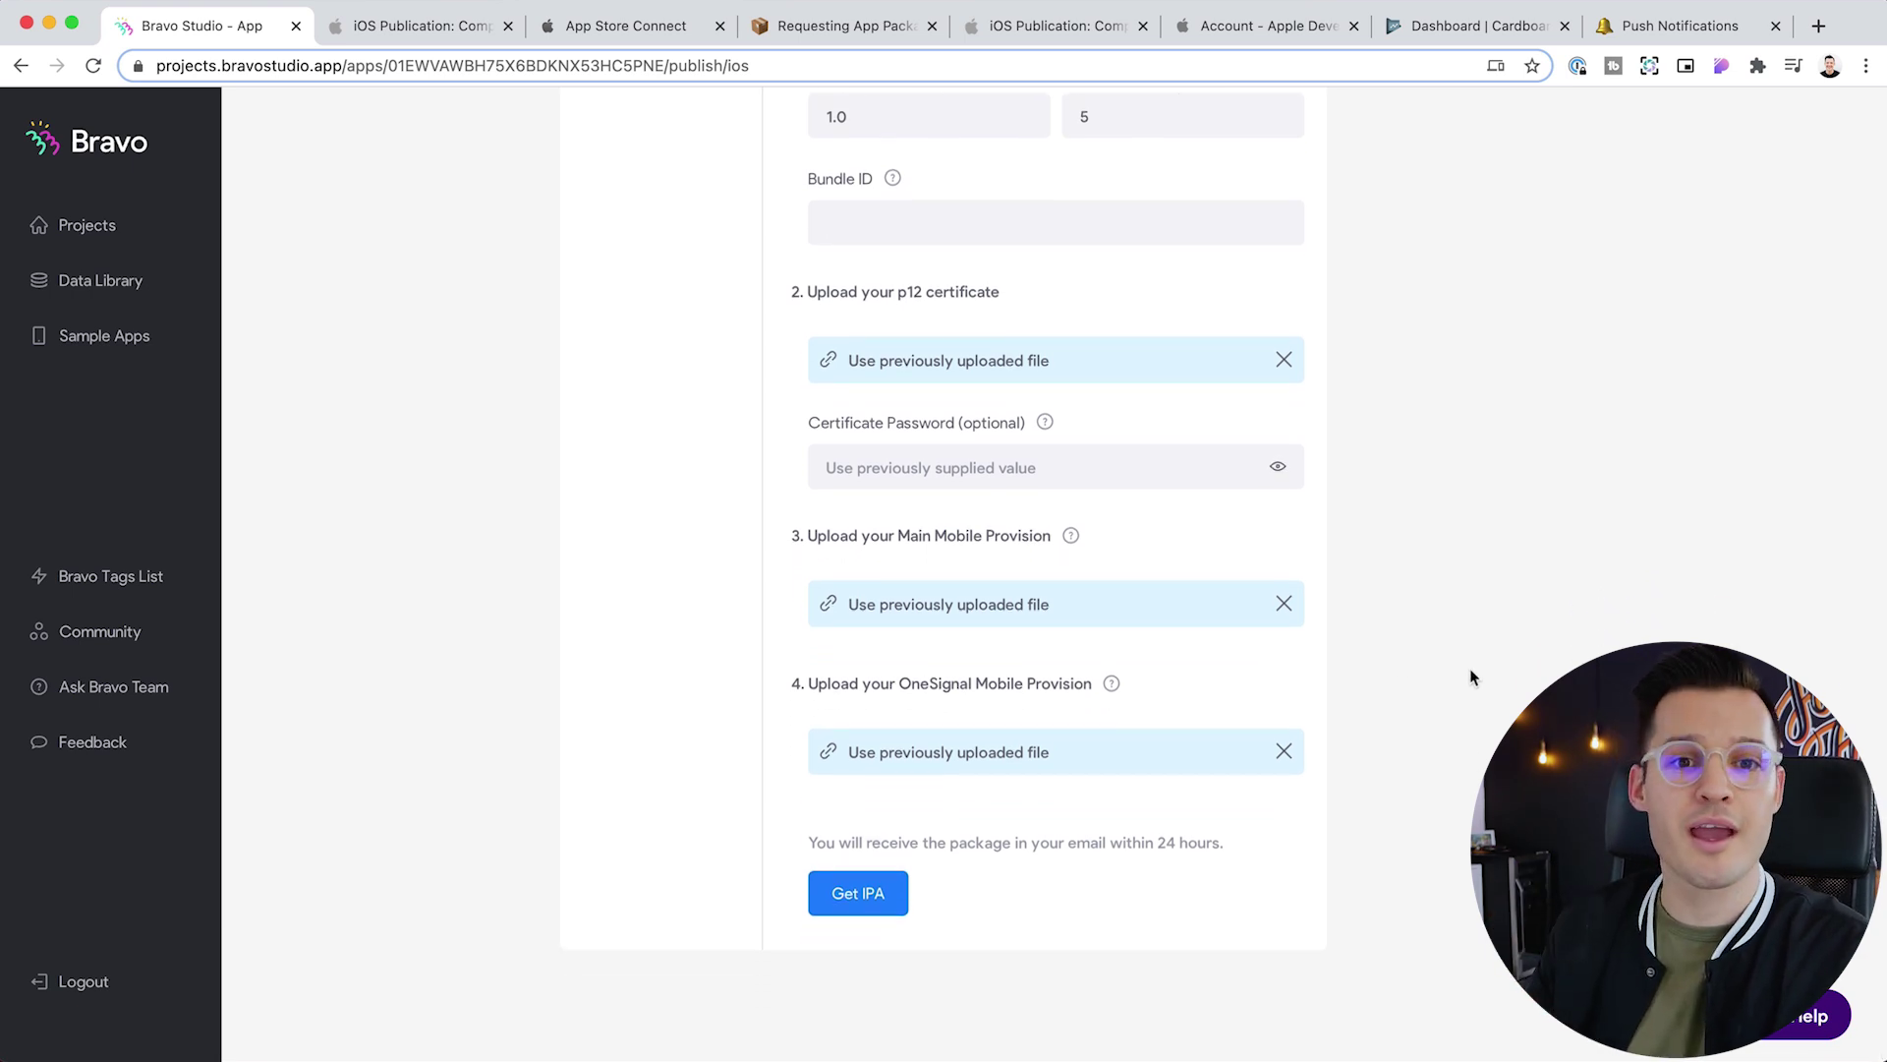
# Switch to Transporter and reposition its window over the Bravo form to view the delivered Cardboard Nerd builds
pyautogui.press('super+Tab')
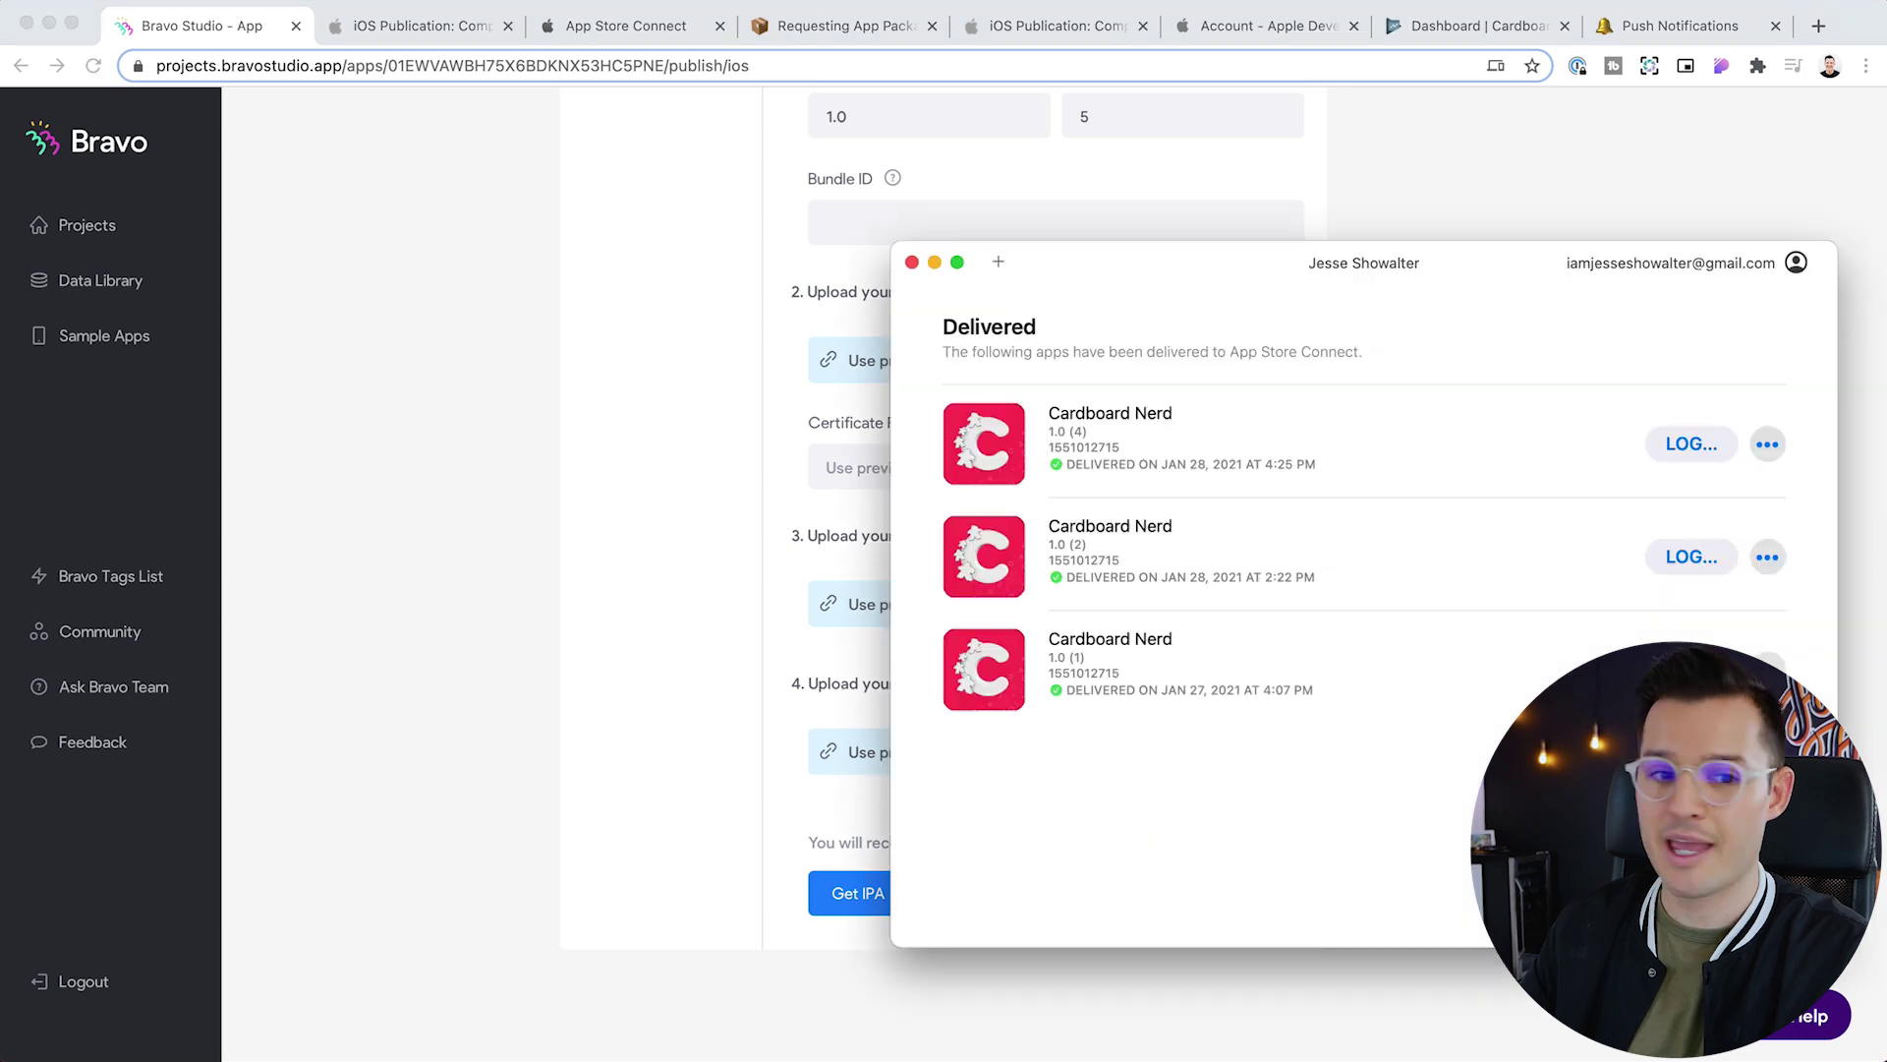
pyautogui.moveTo(1253, 261); pyautogui.dragTo(1116, 274)
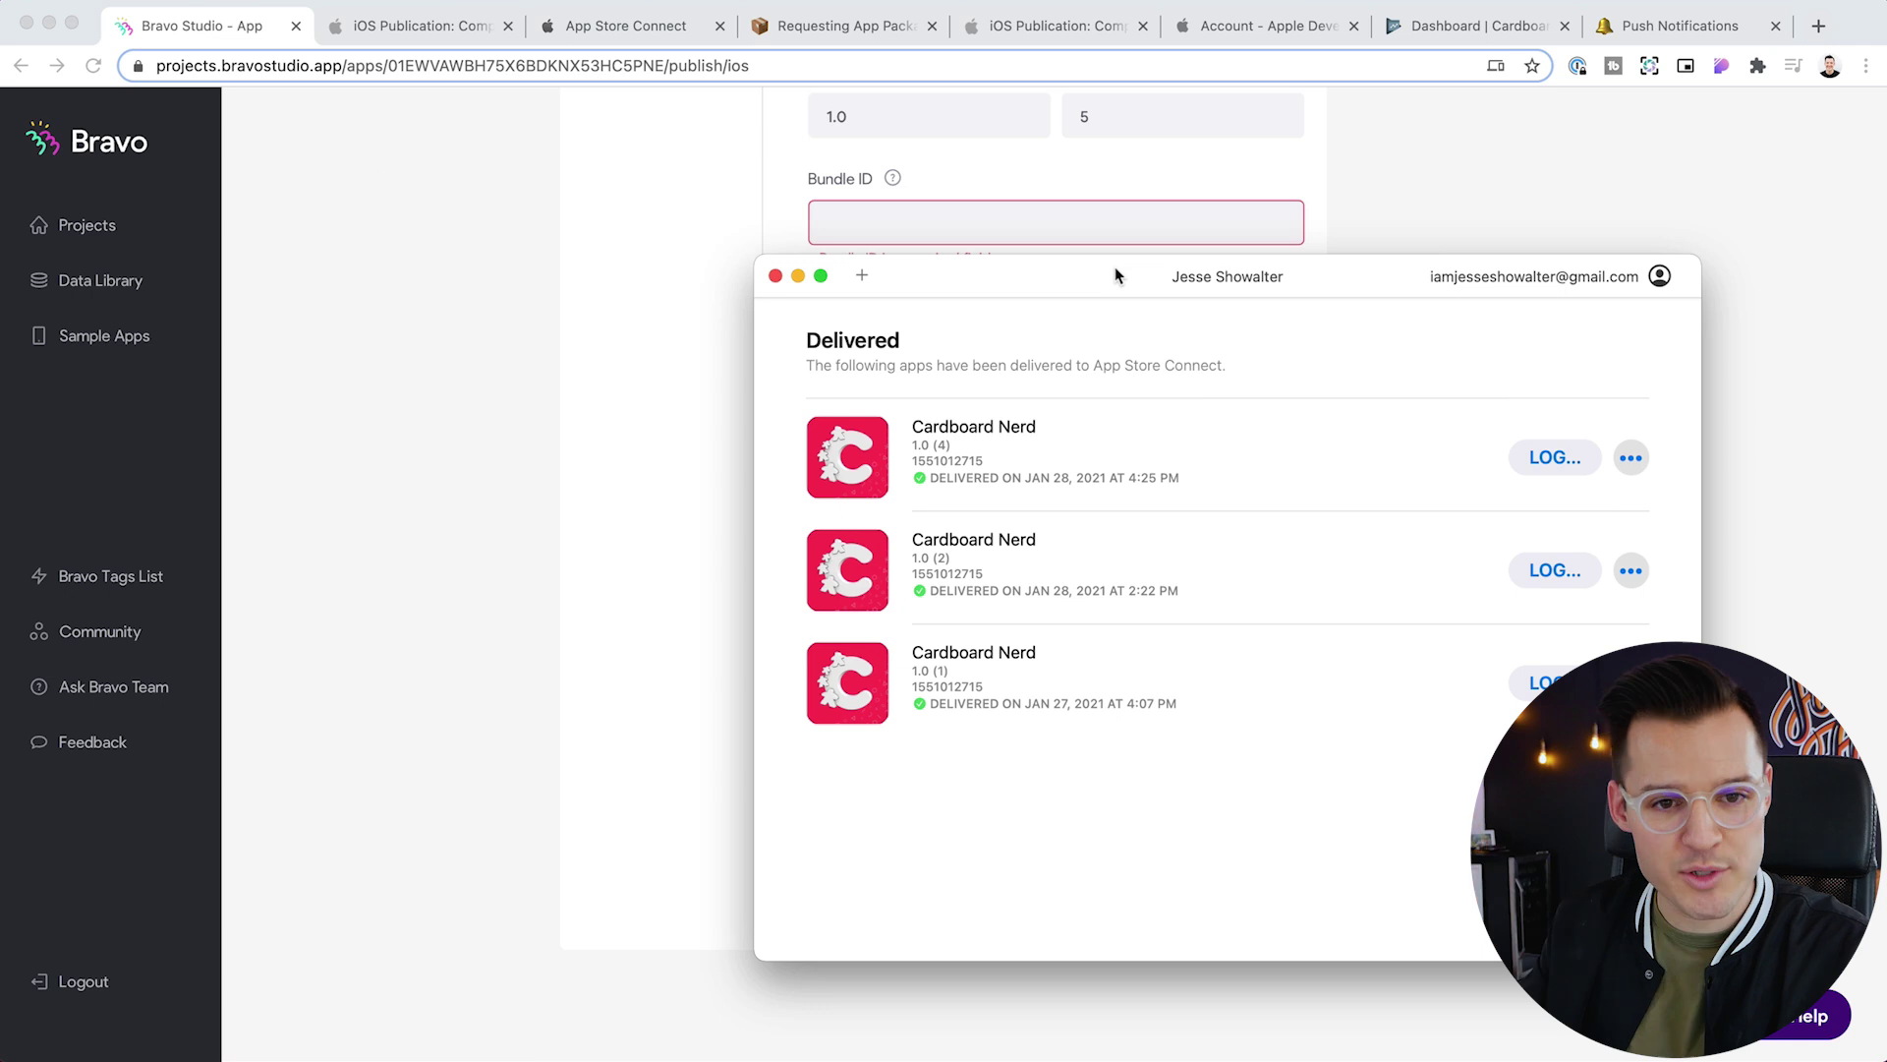
# Switch back to App Store Connect and examine the Build section of Cardboard Nerd's iOS App 1.0 page
pyautogui.click(436, 38)
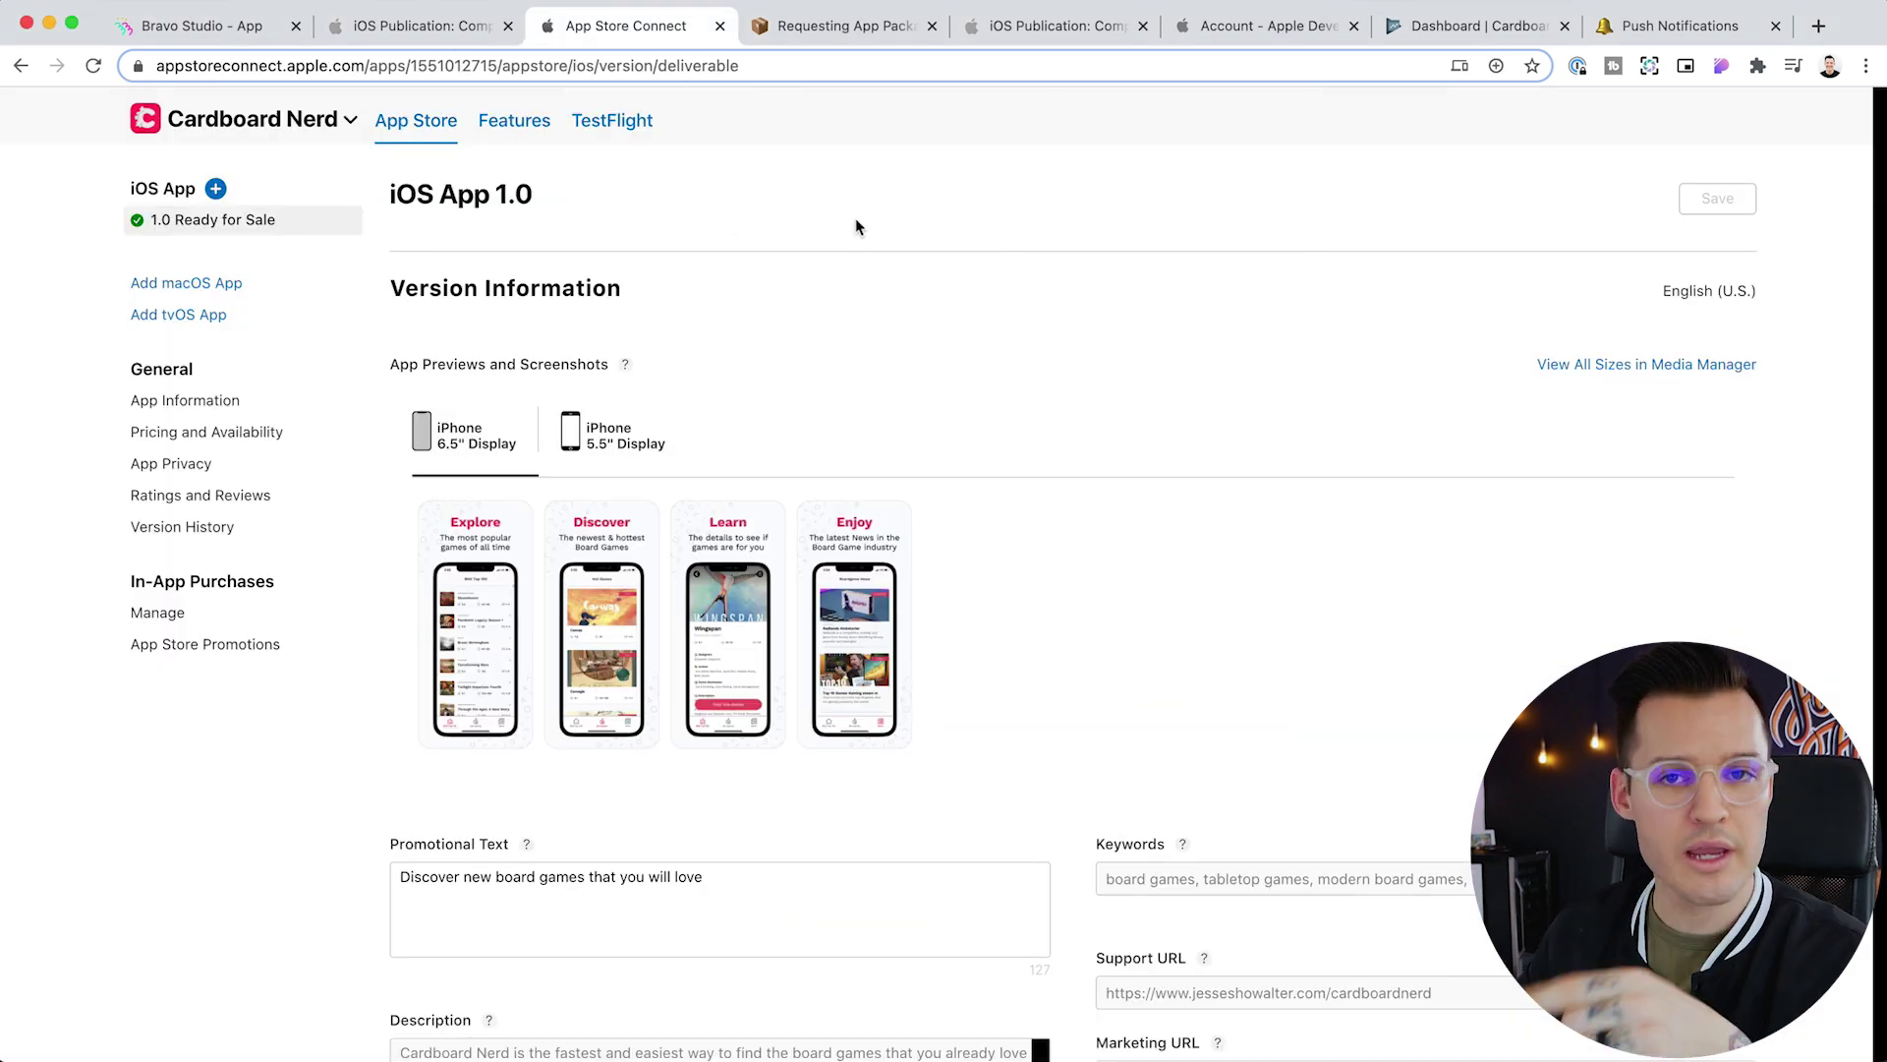
pyautogui.scroll(-7, 1215, 501)
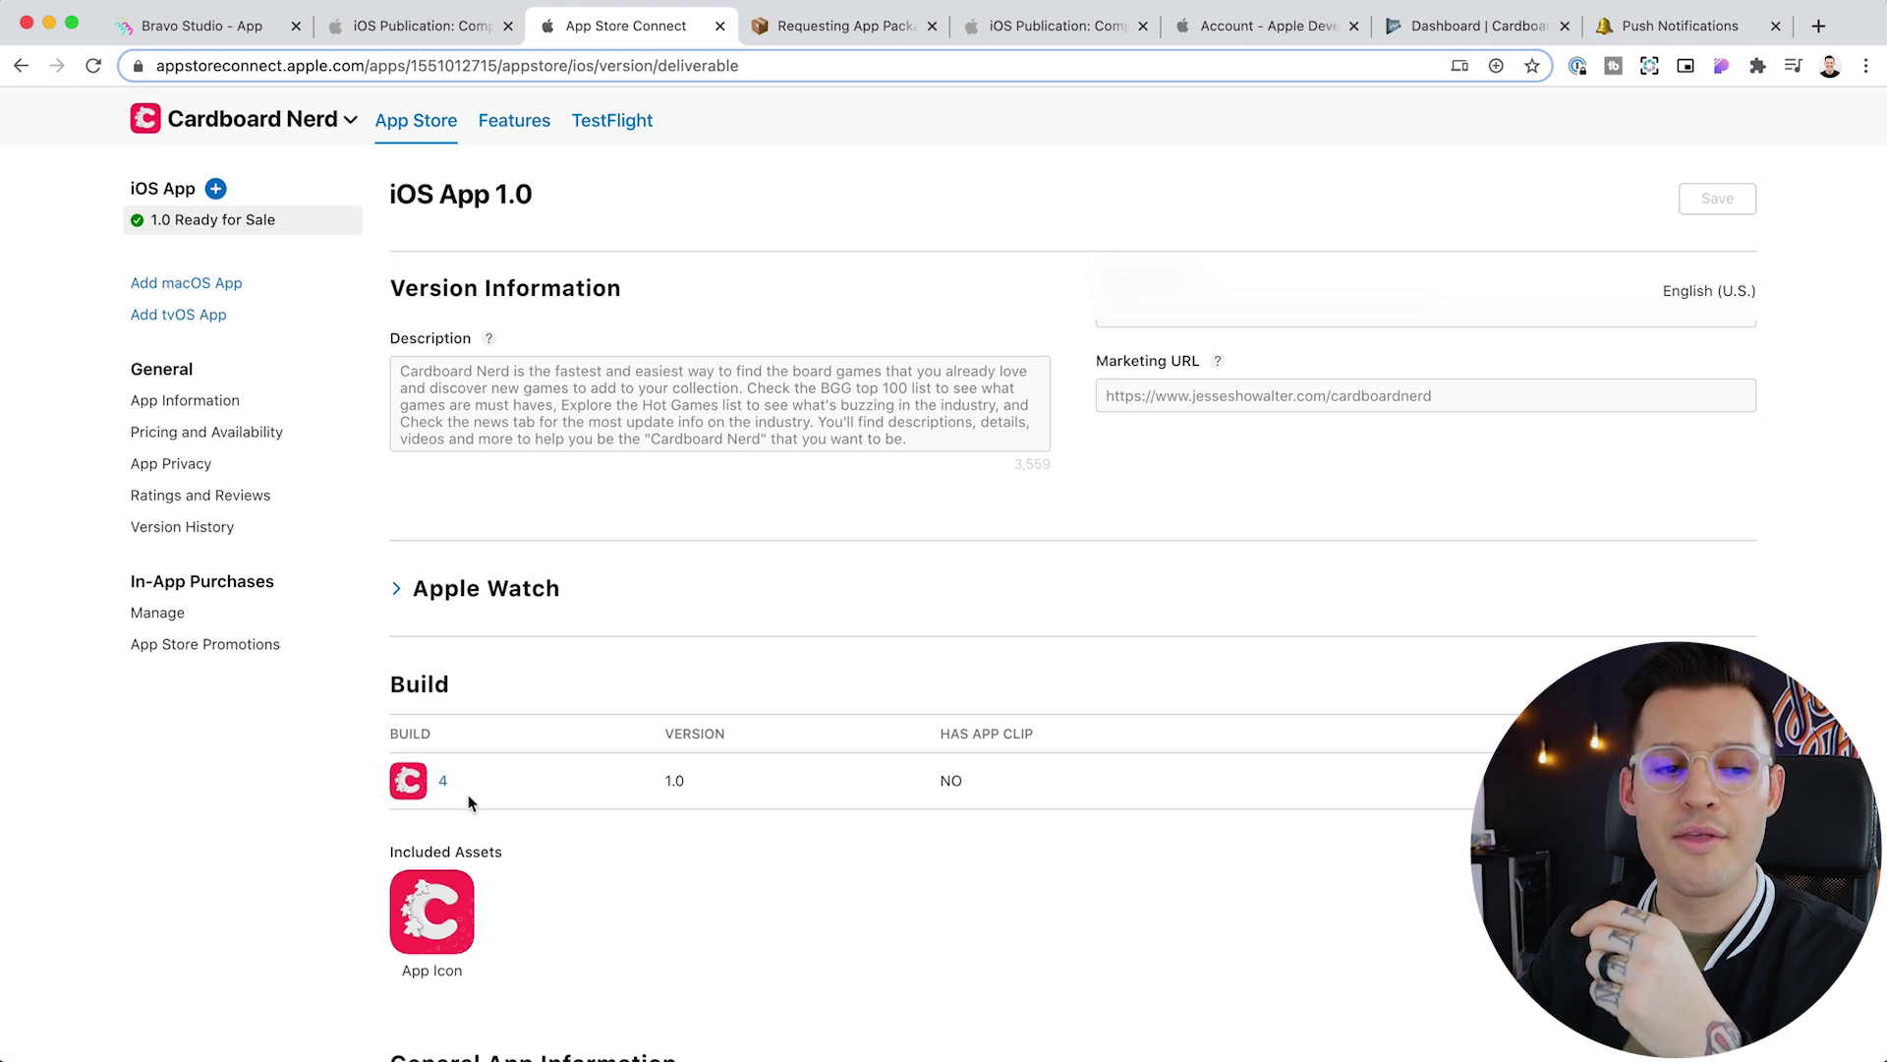
pyautogui.scroll(10, 1415, 550)
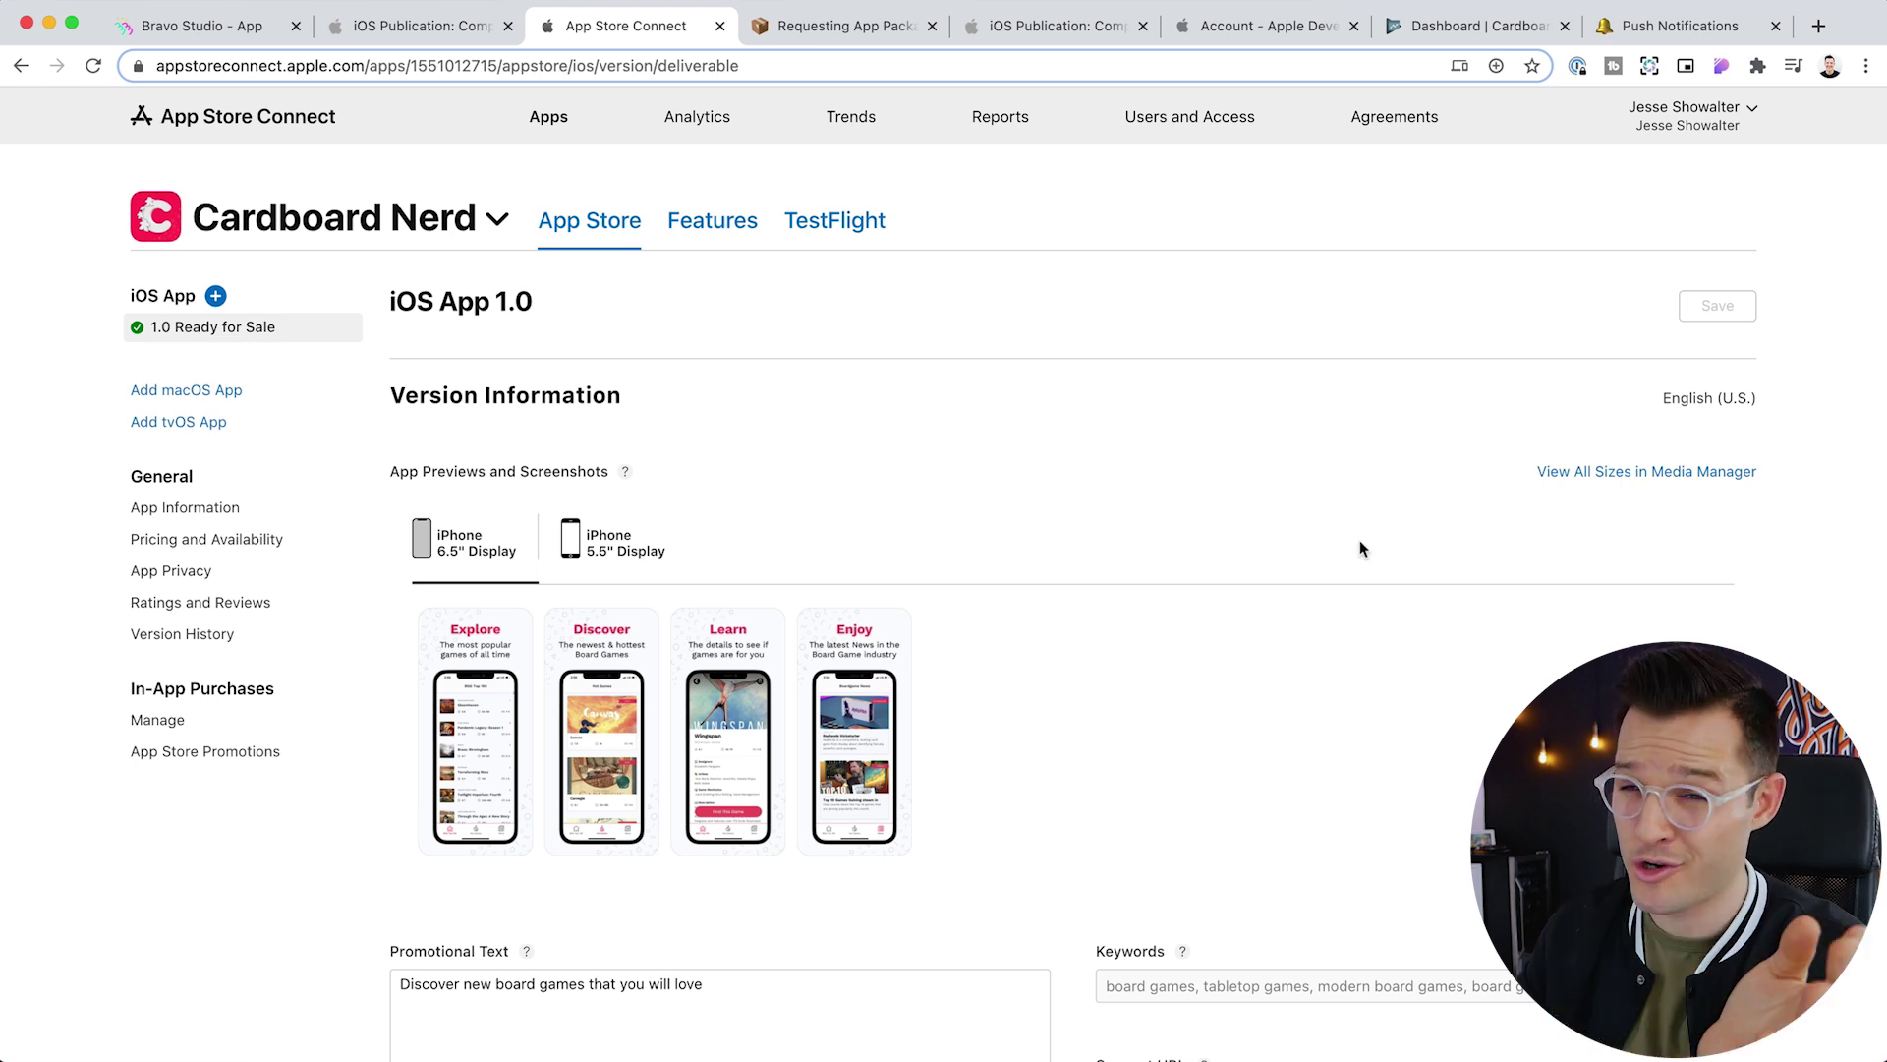
pyautogui.scroll(-10, 1375, 539)
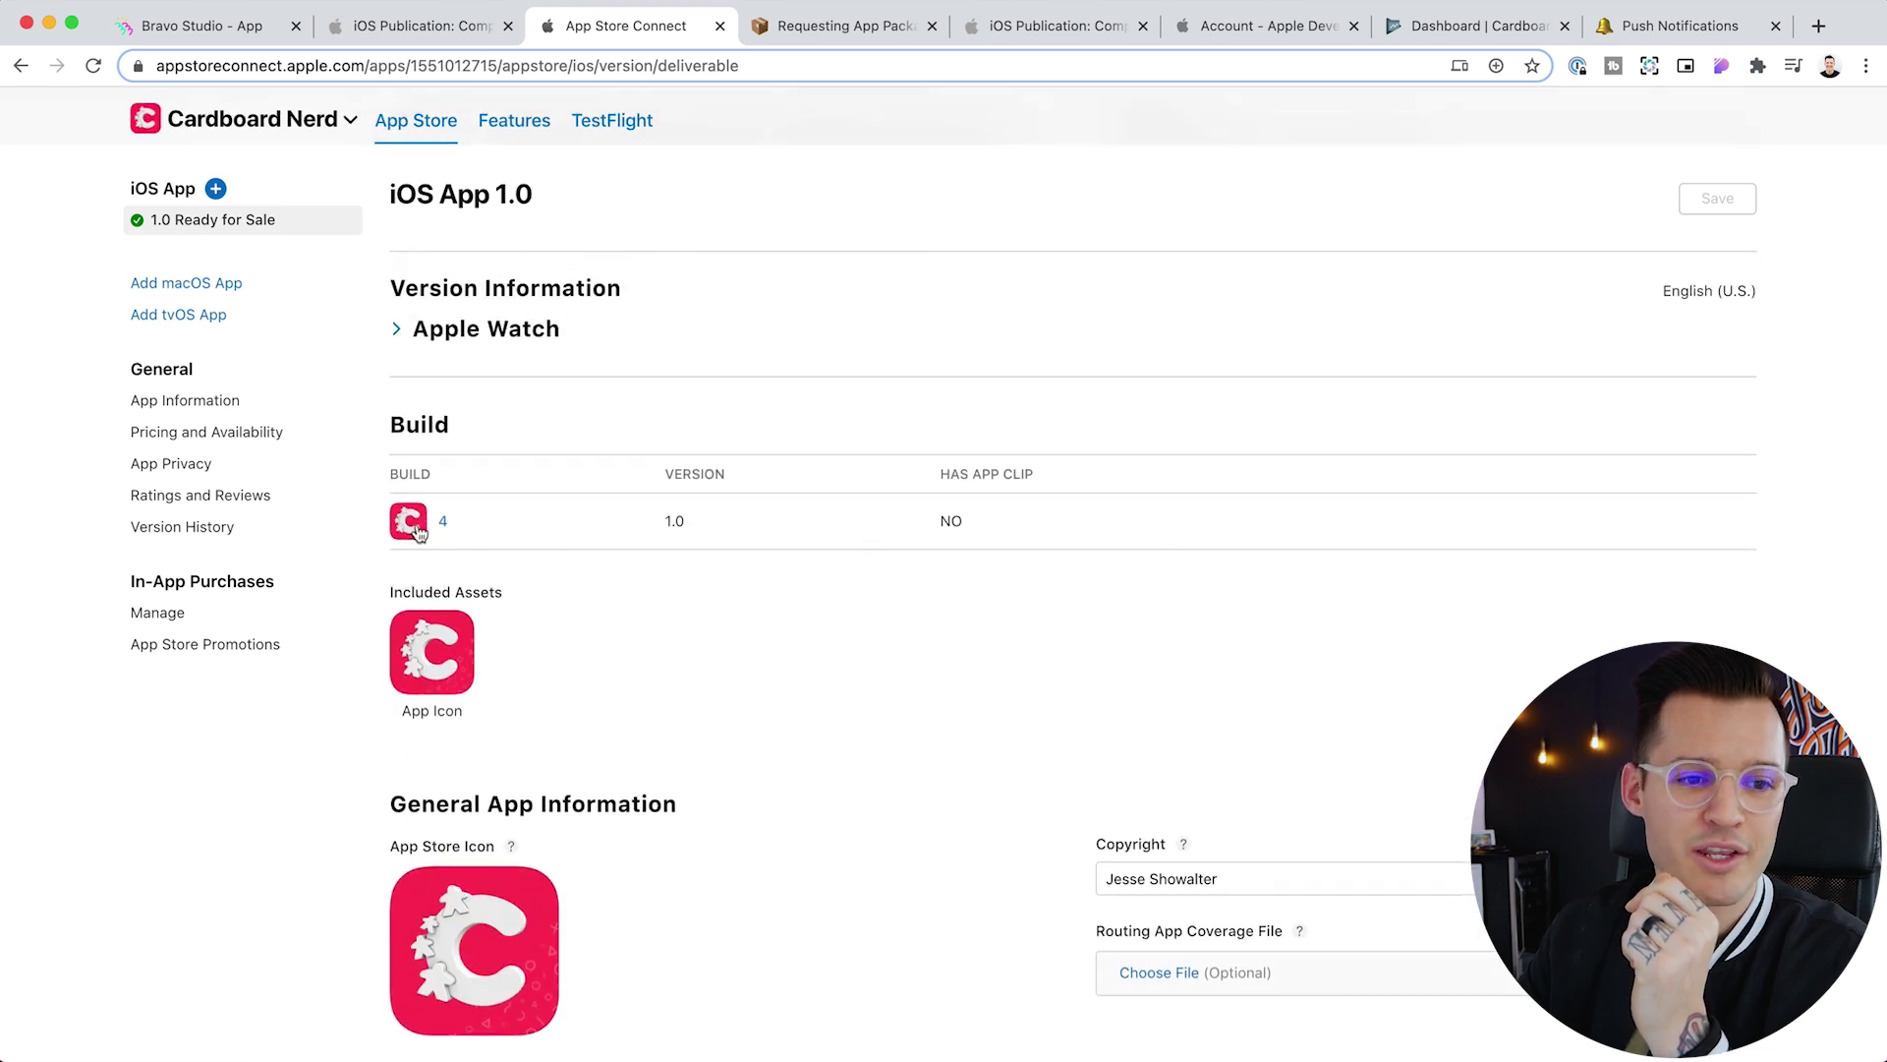
# Open build 4's metadata, examine its device requirements and store information, and return to the App Store version page
pyautogui.click(444, 529)
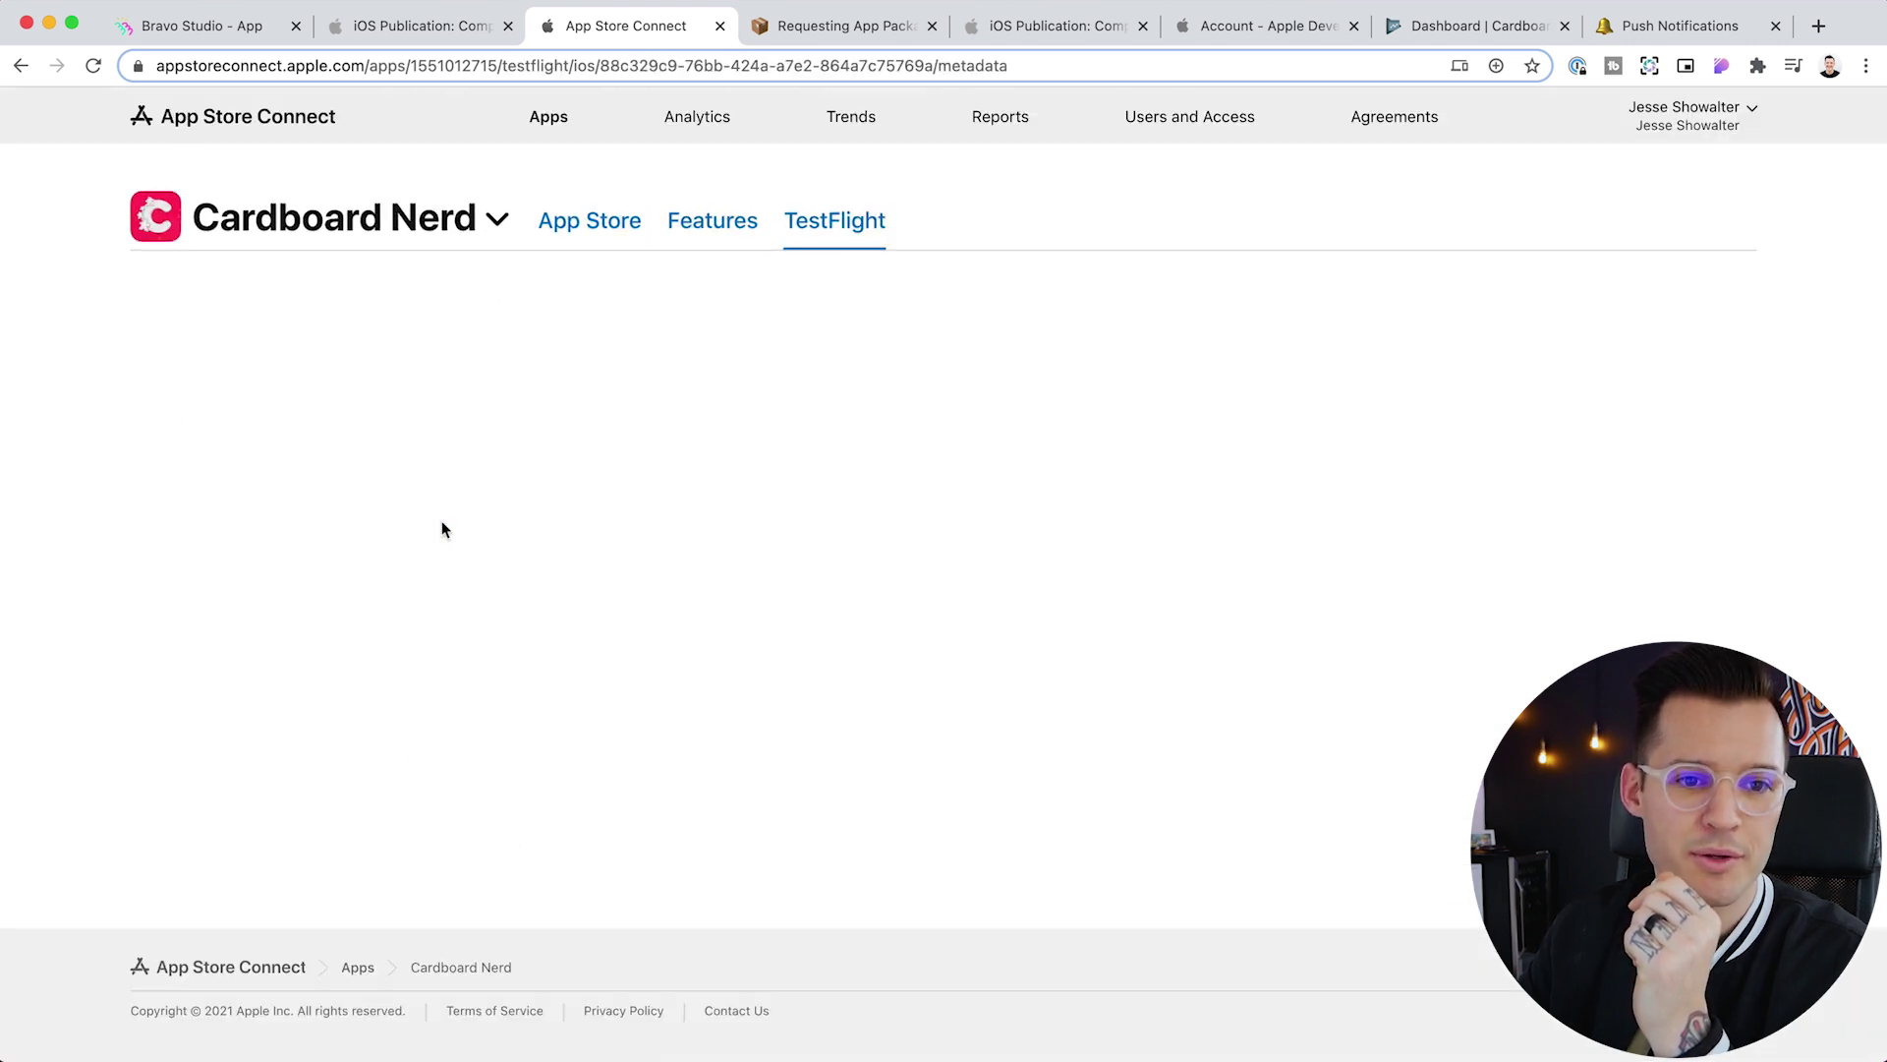
pyautogui.scroll(-10, 1597, 591)
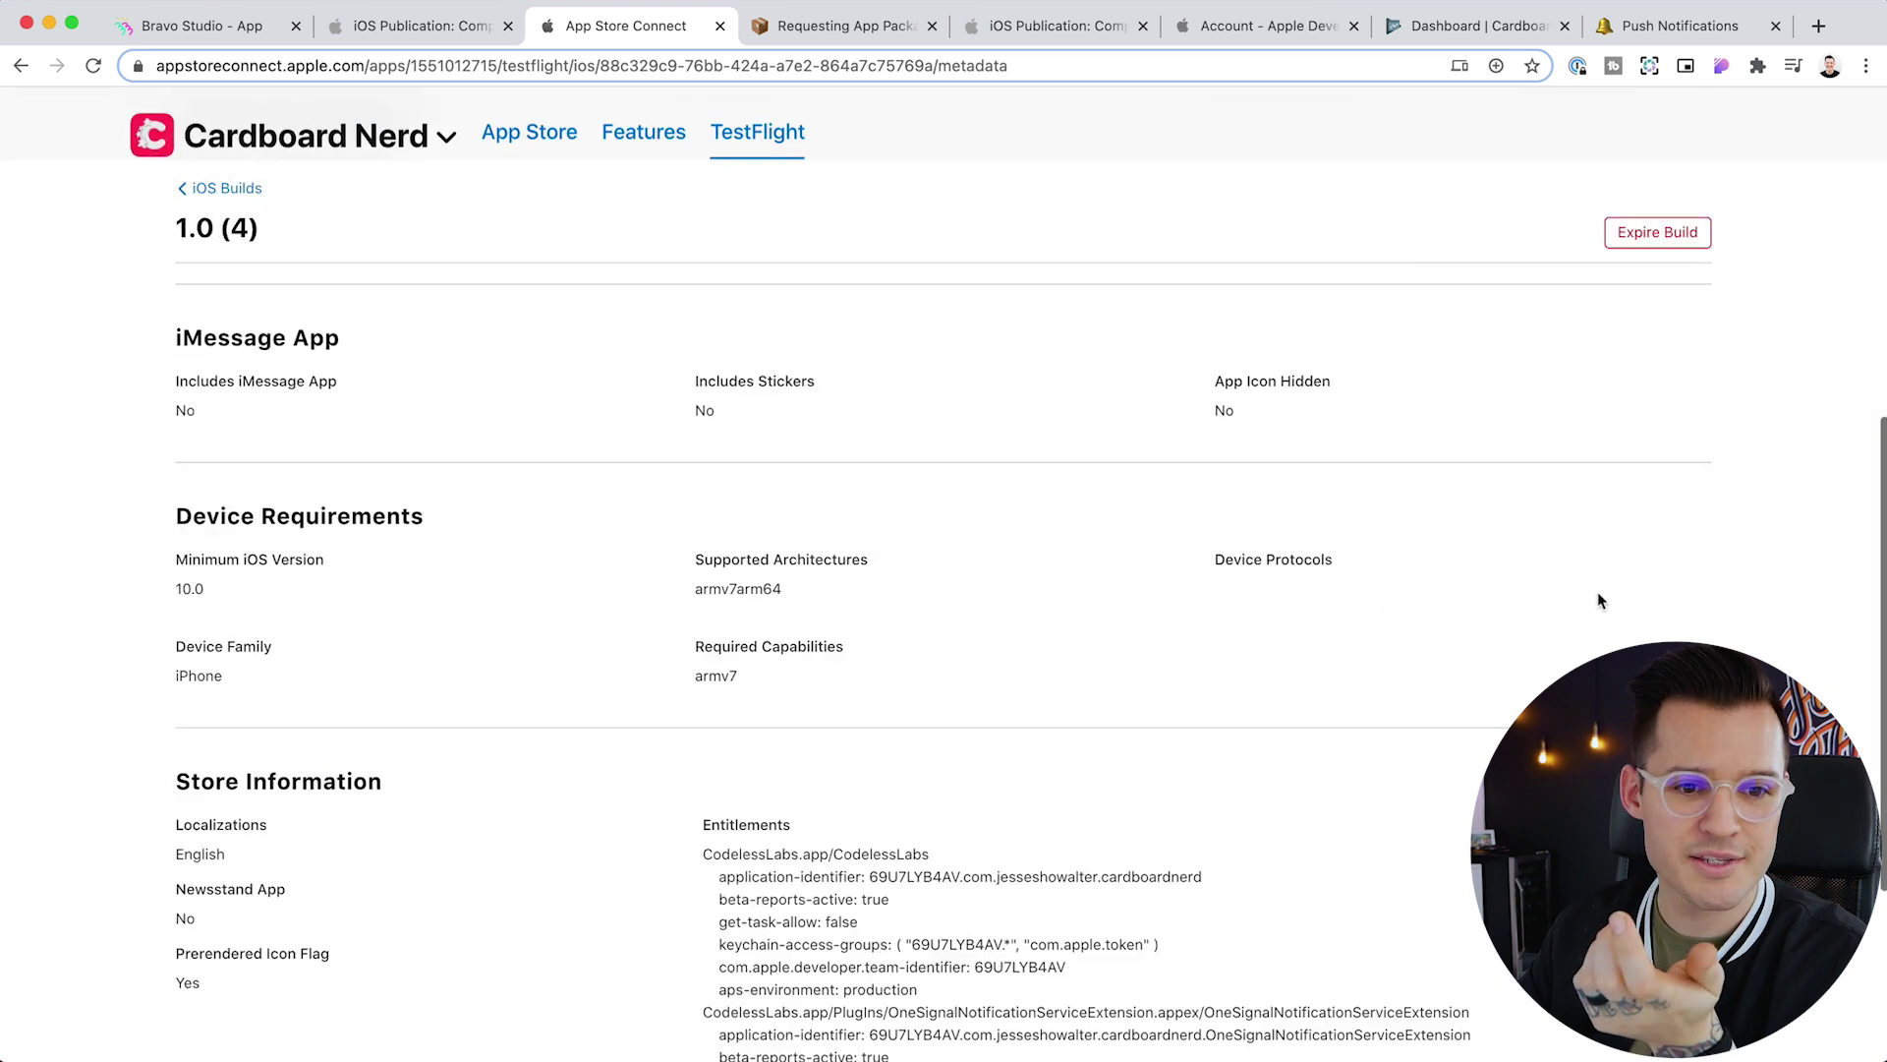
pyautogui.scroll(10, 1598, 600)
pyautogui.click(575, 223)
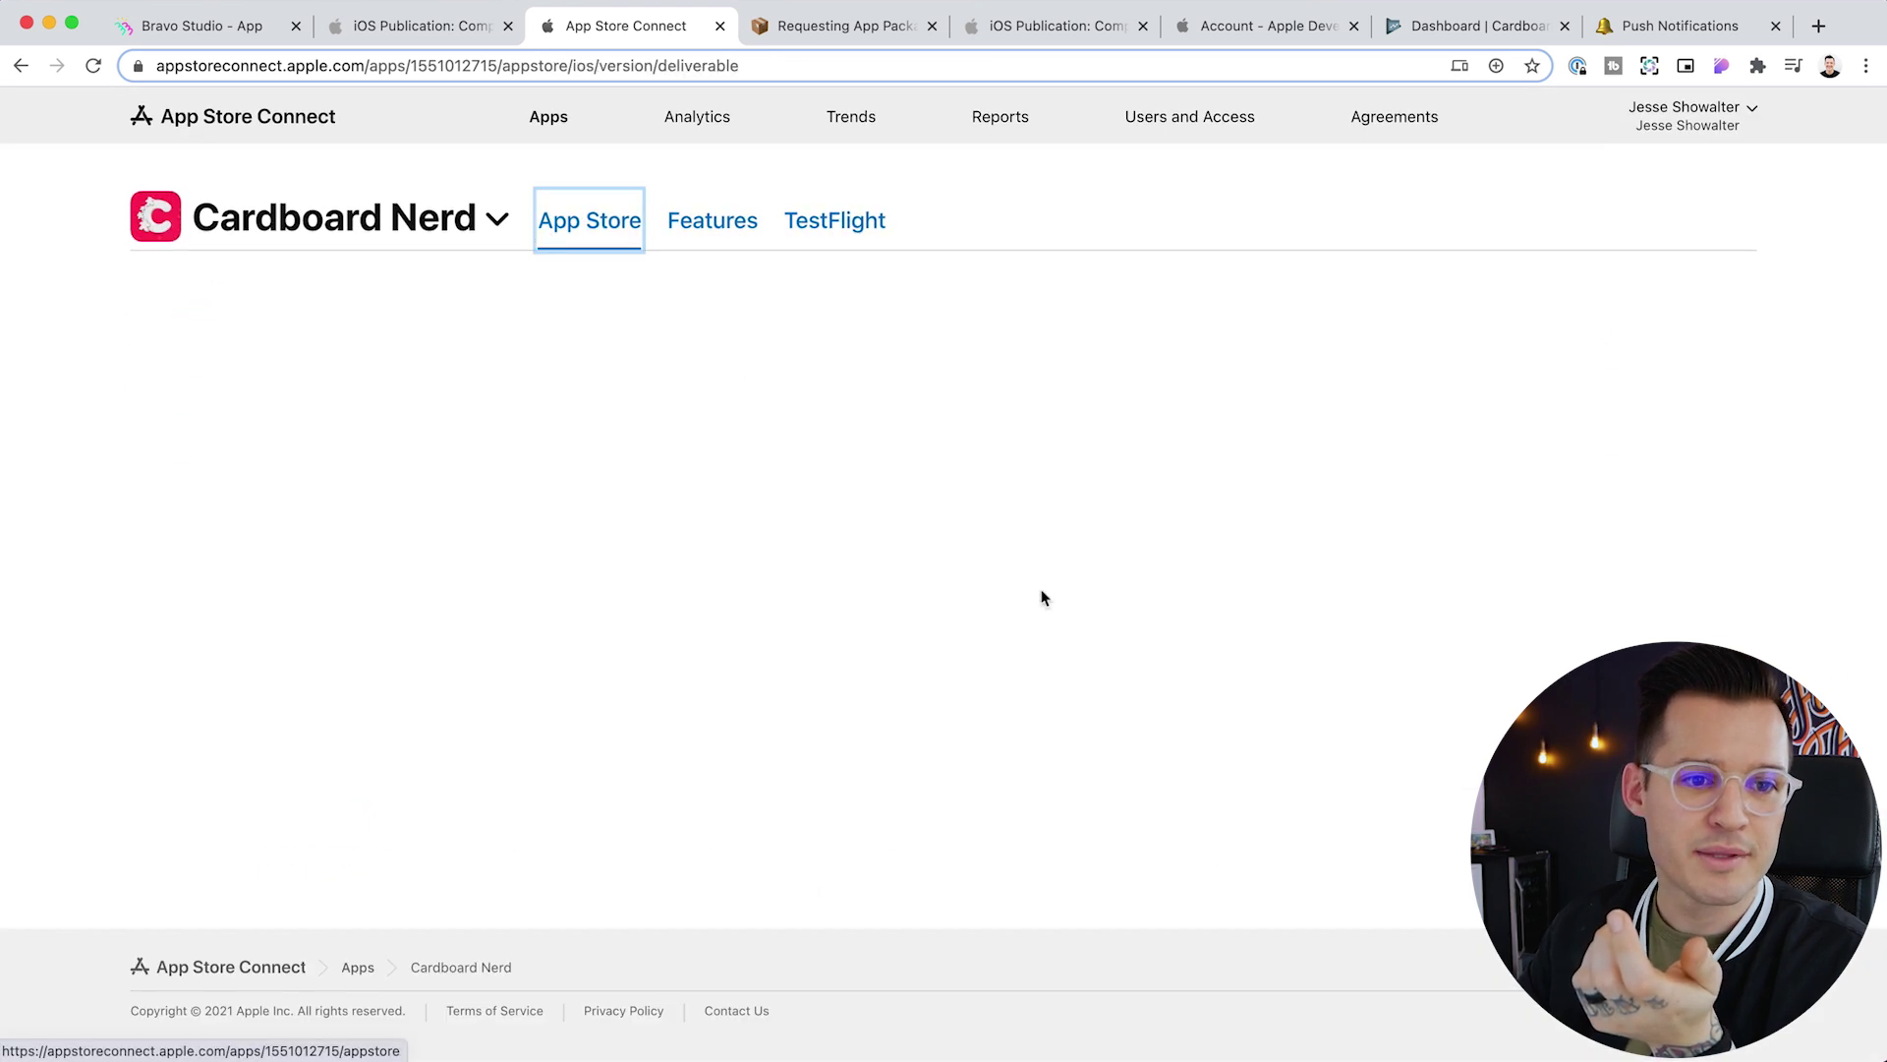
pyautogui.scroll(-5, 1096, 611)
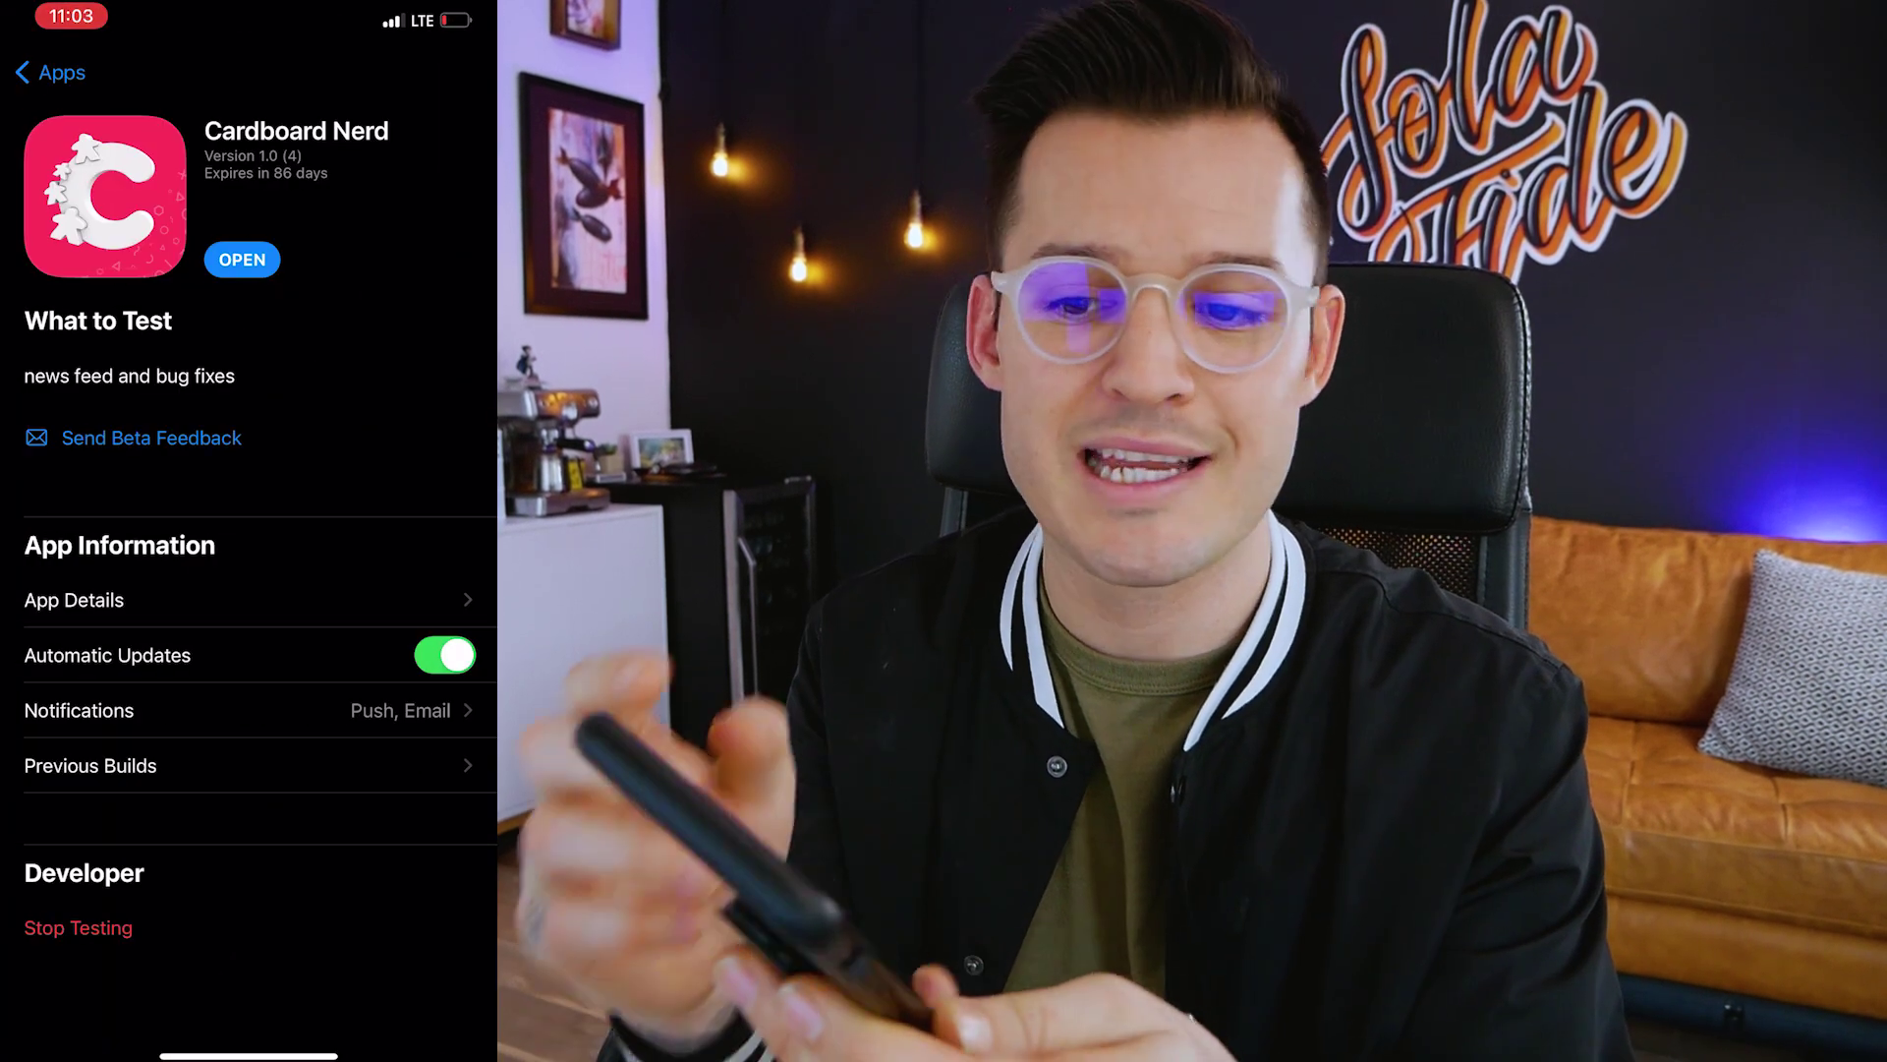
# Launch Cardboard Nerd from TestFlight on the phone, continue past the developer's test notes, and open the Hot Games list
pyautogui.click(242, 259)
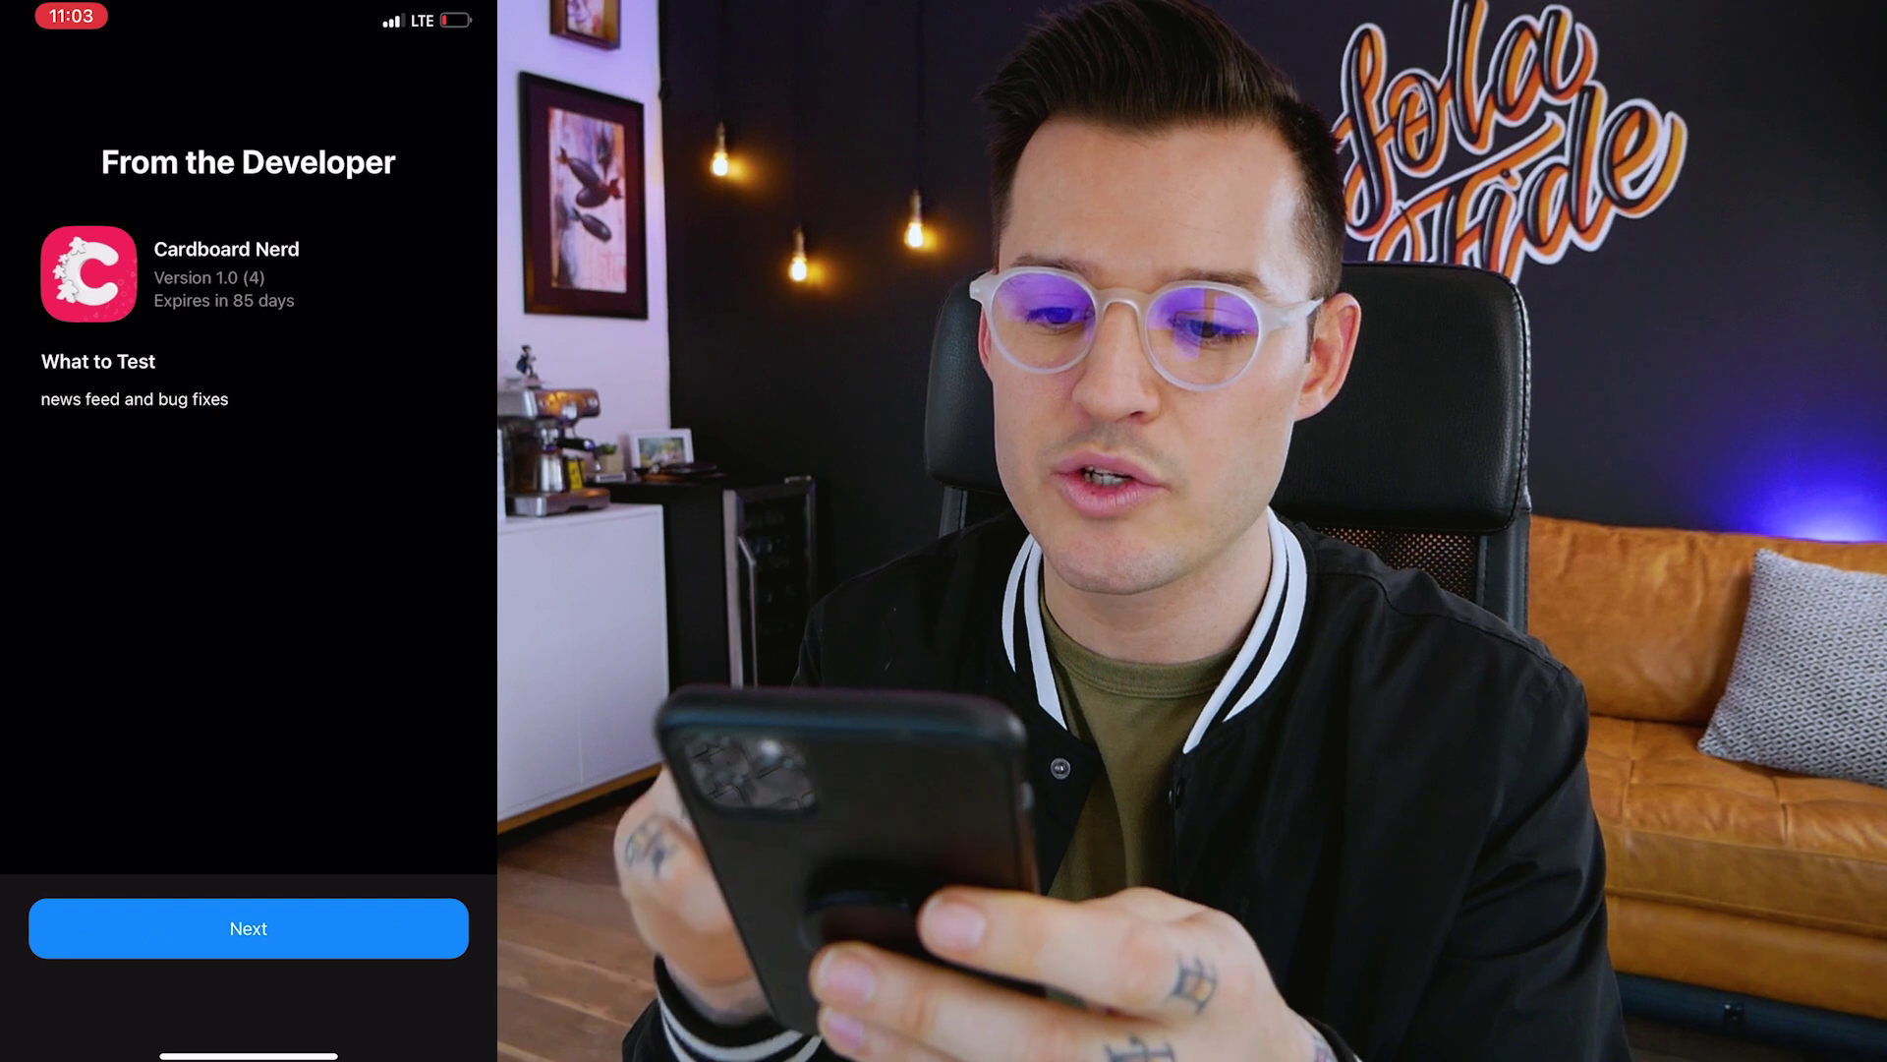
pyautogui.click(249, 924)
pyautogui.click(247, 924)
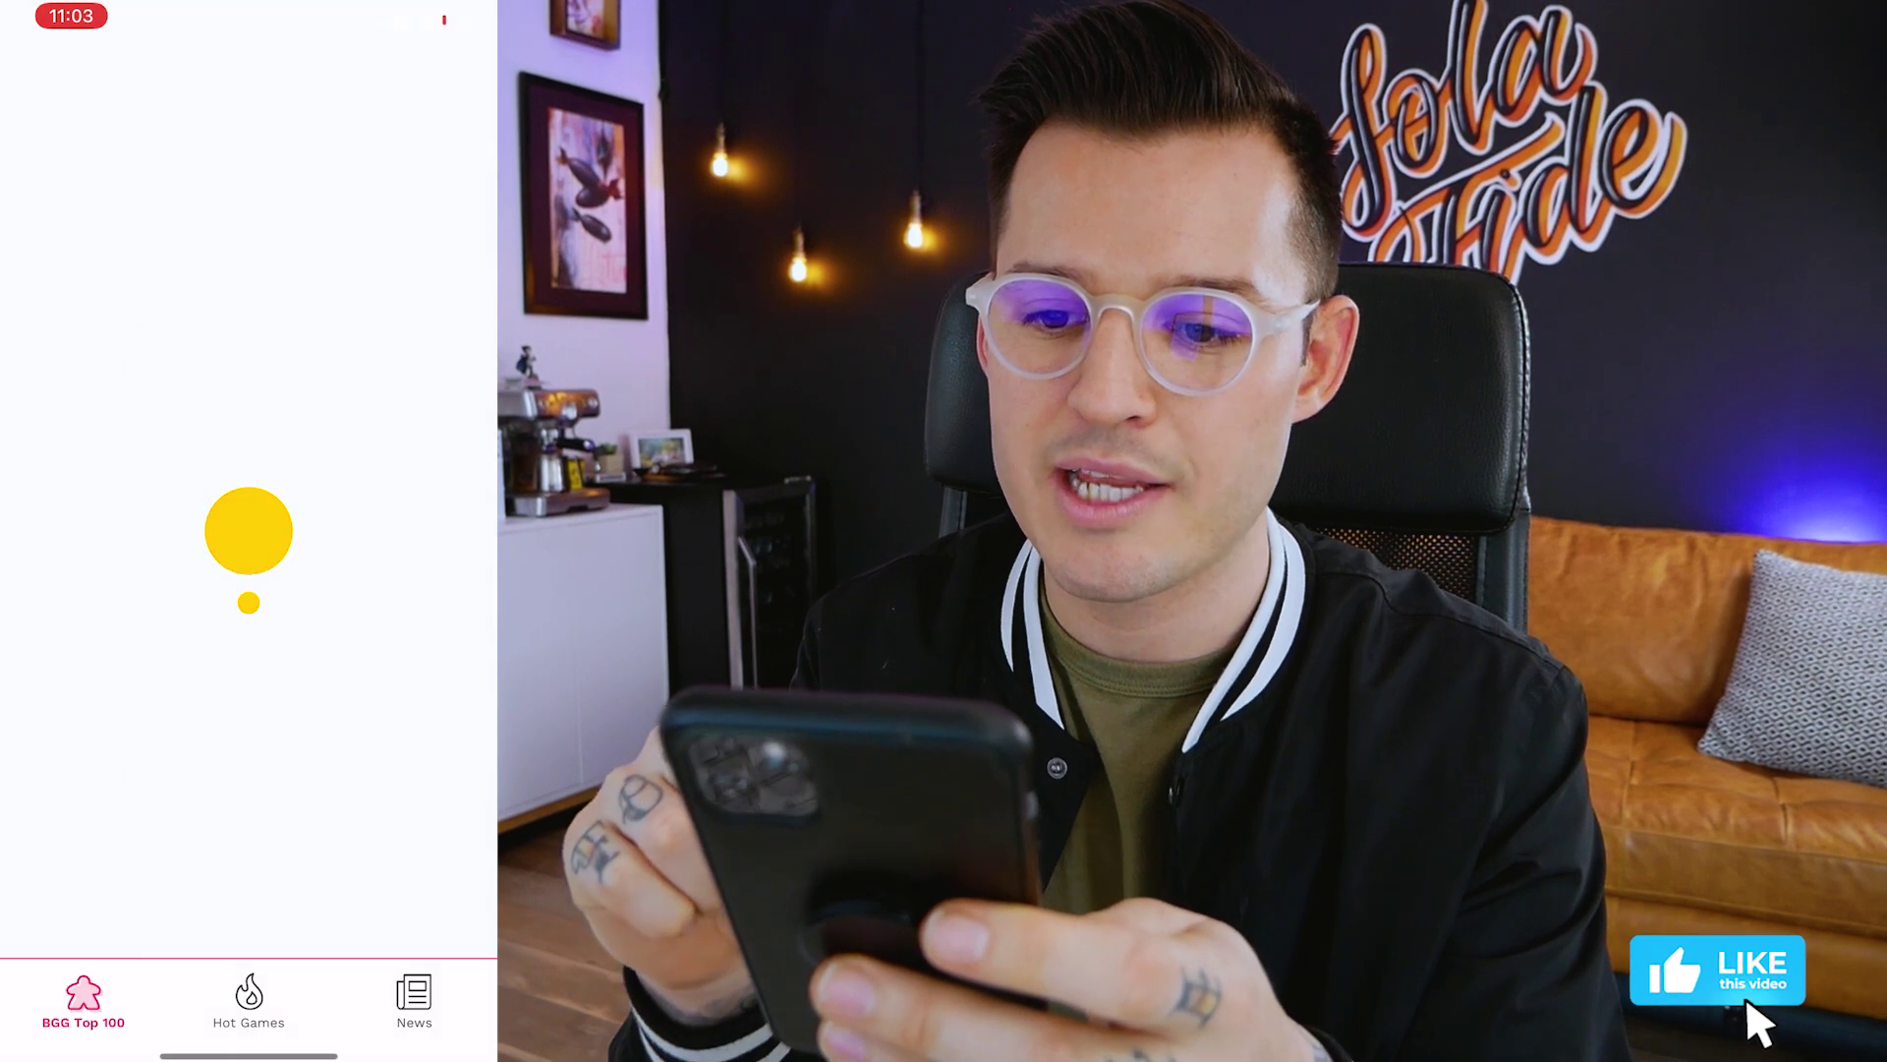
pyautogui.click(249, 1003)
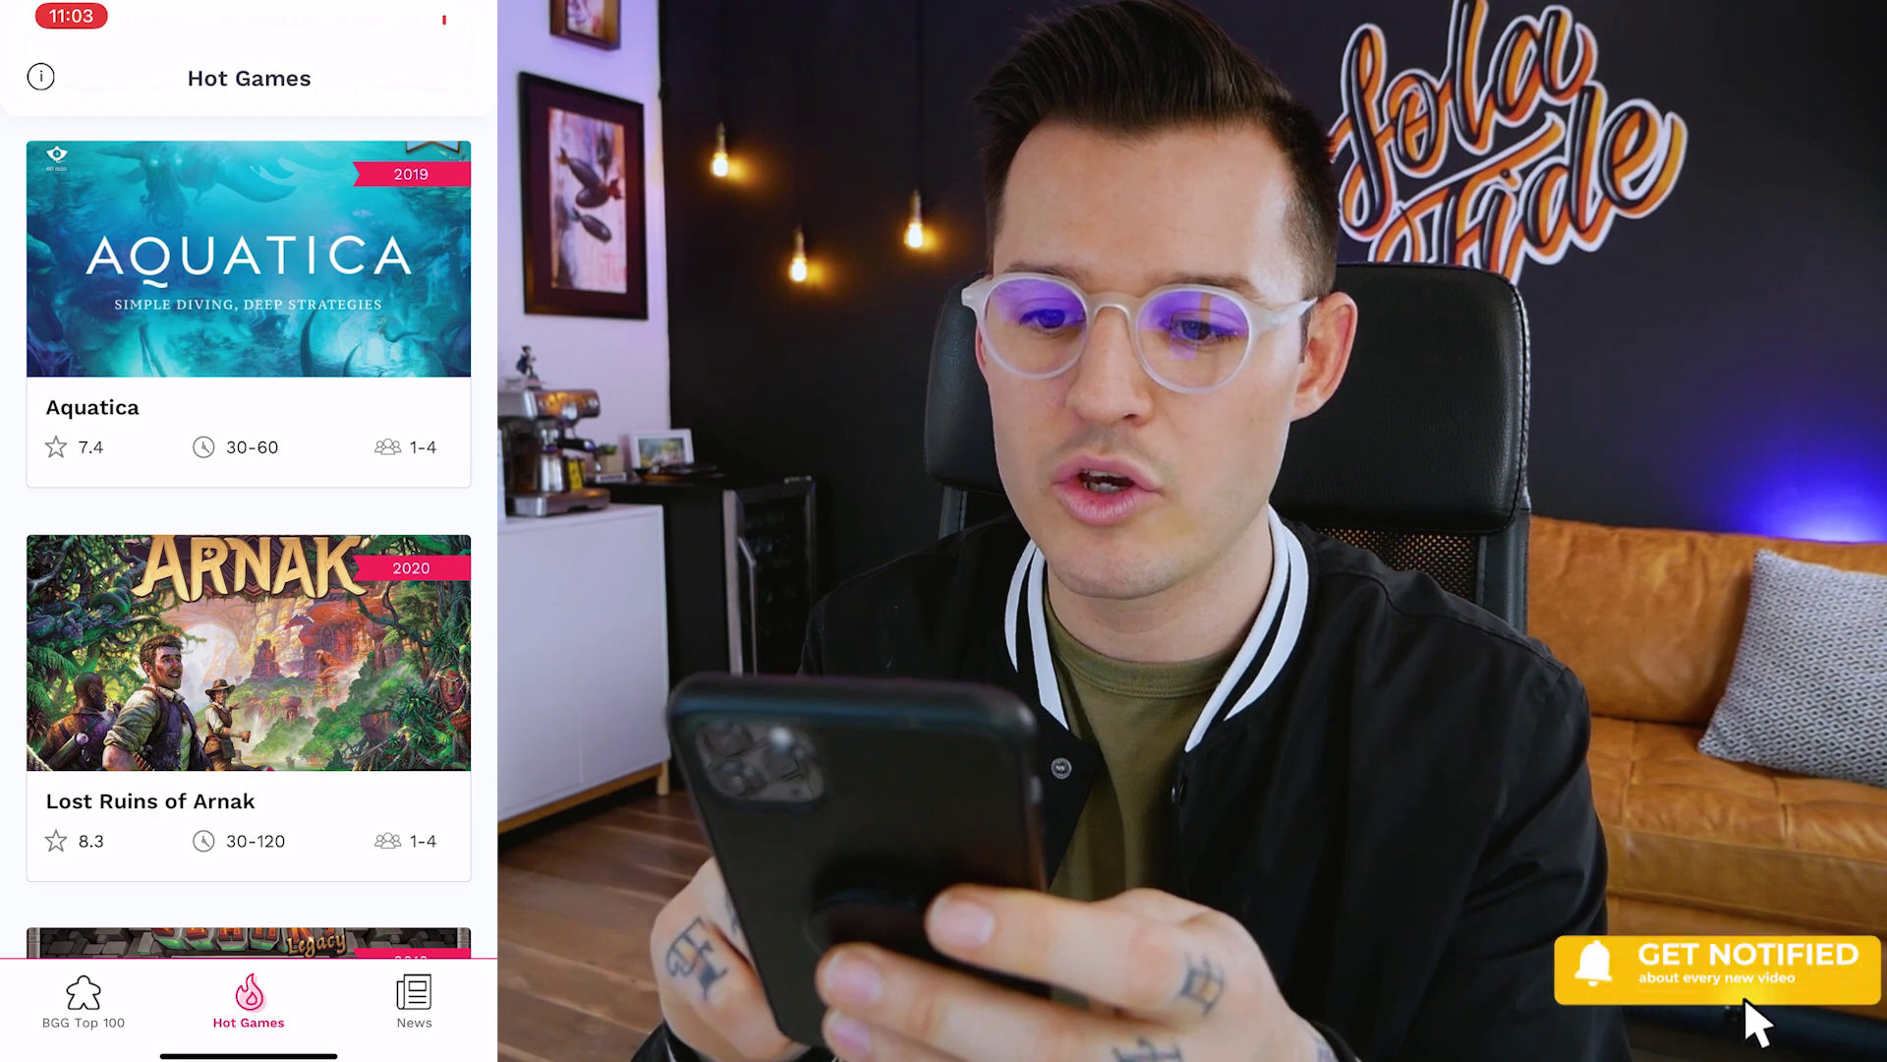
# Open the News section of the Cardboard Nerd app on the phone
pyautogui.click(414, 1003)
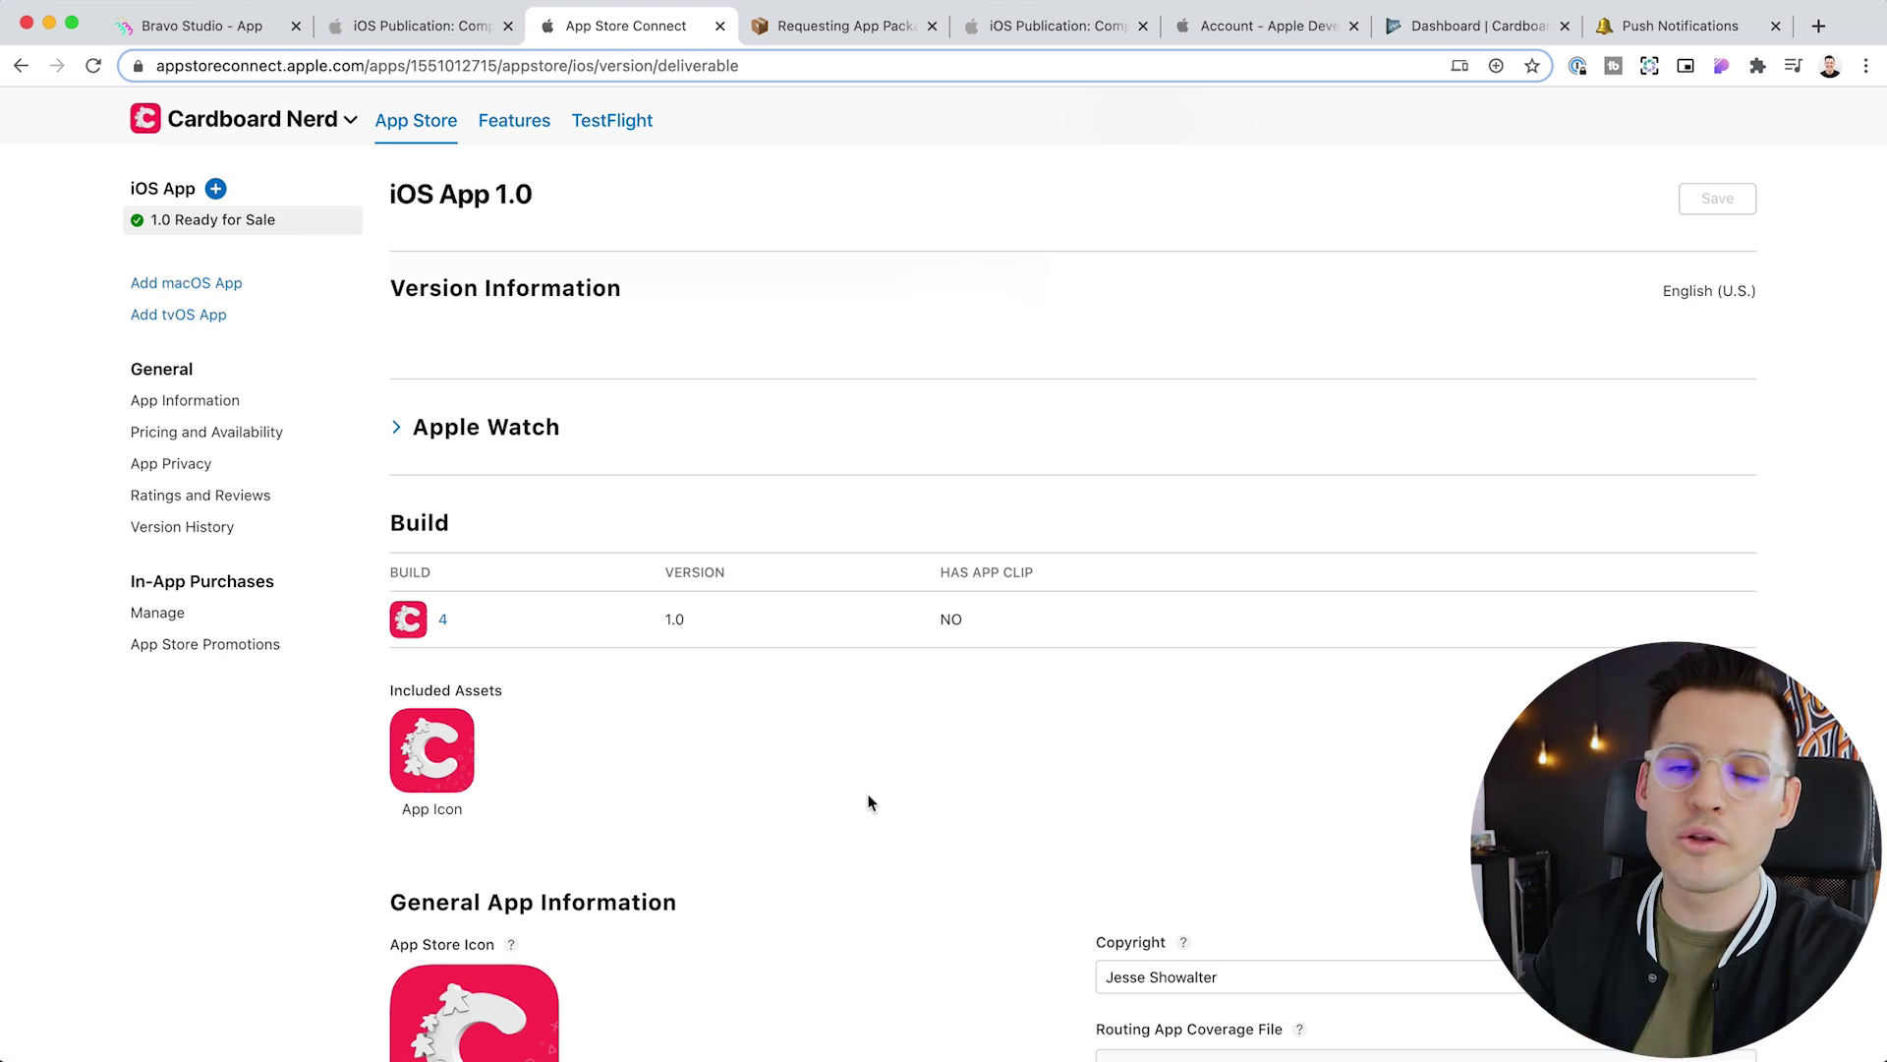
# Switch to the Requesting App Packages guide, examine the Android installation and publication instructions, and expand the iOS package section
pyautogui.click(846, 27)
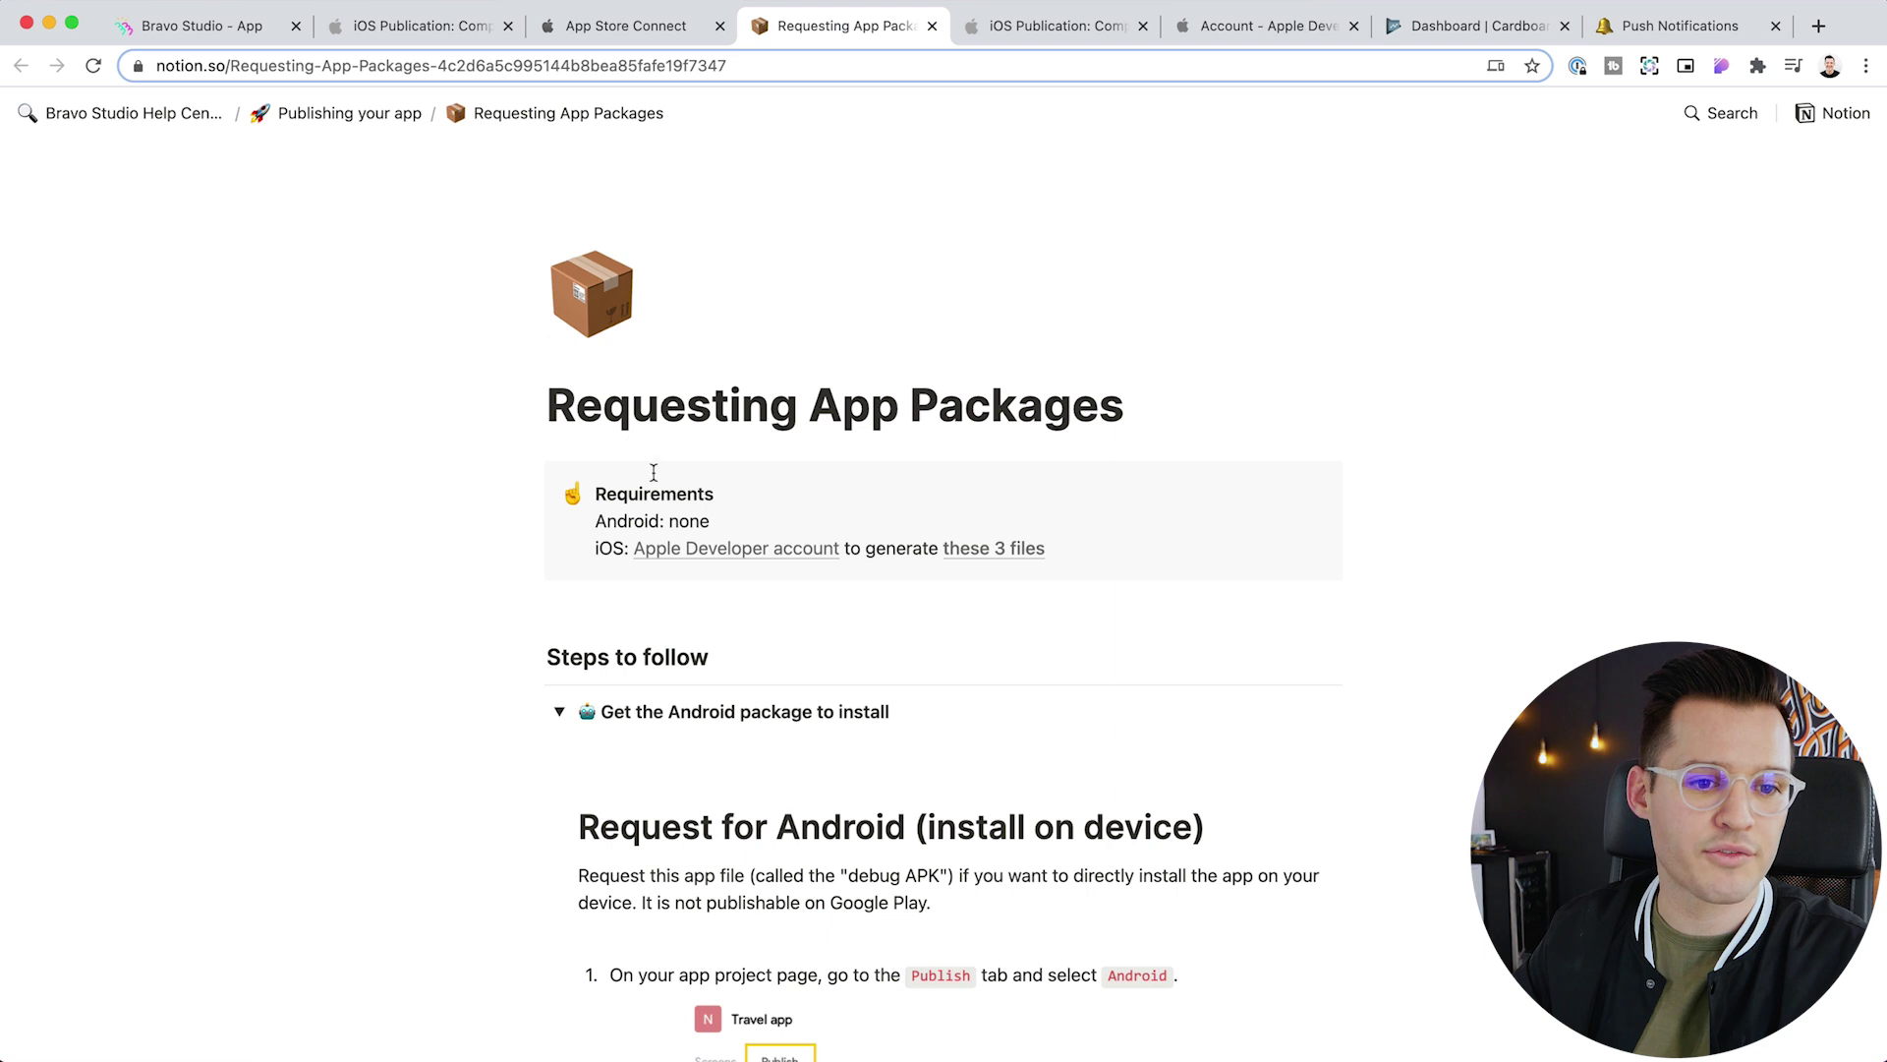
pyautogui.scroll(-5, 724, 412)
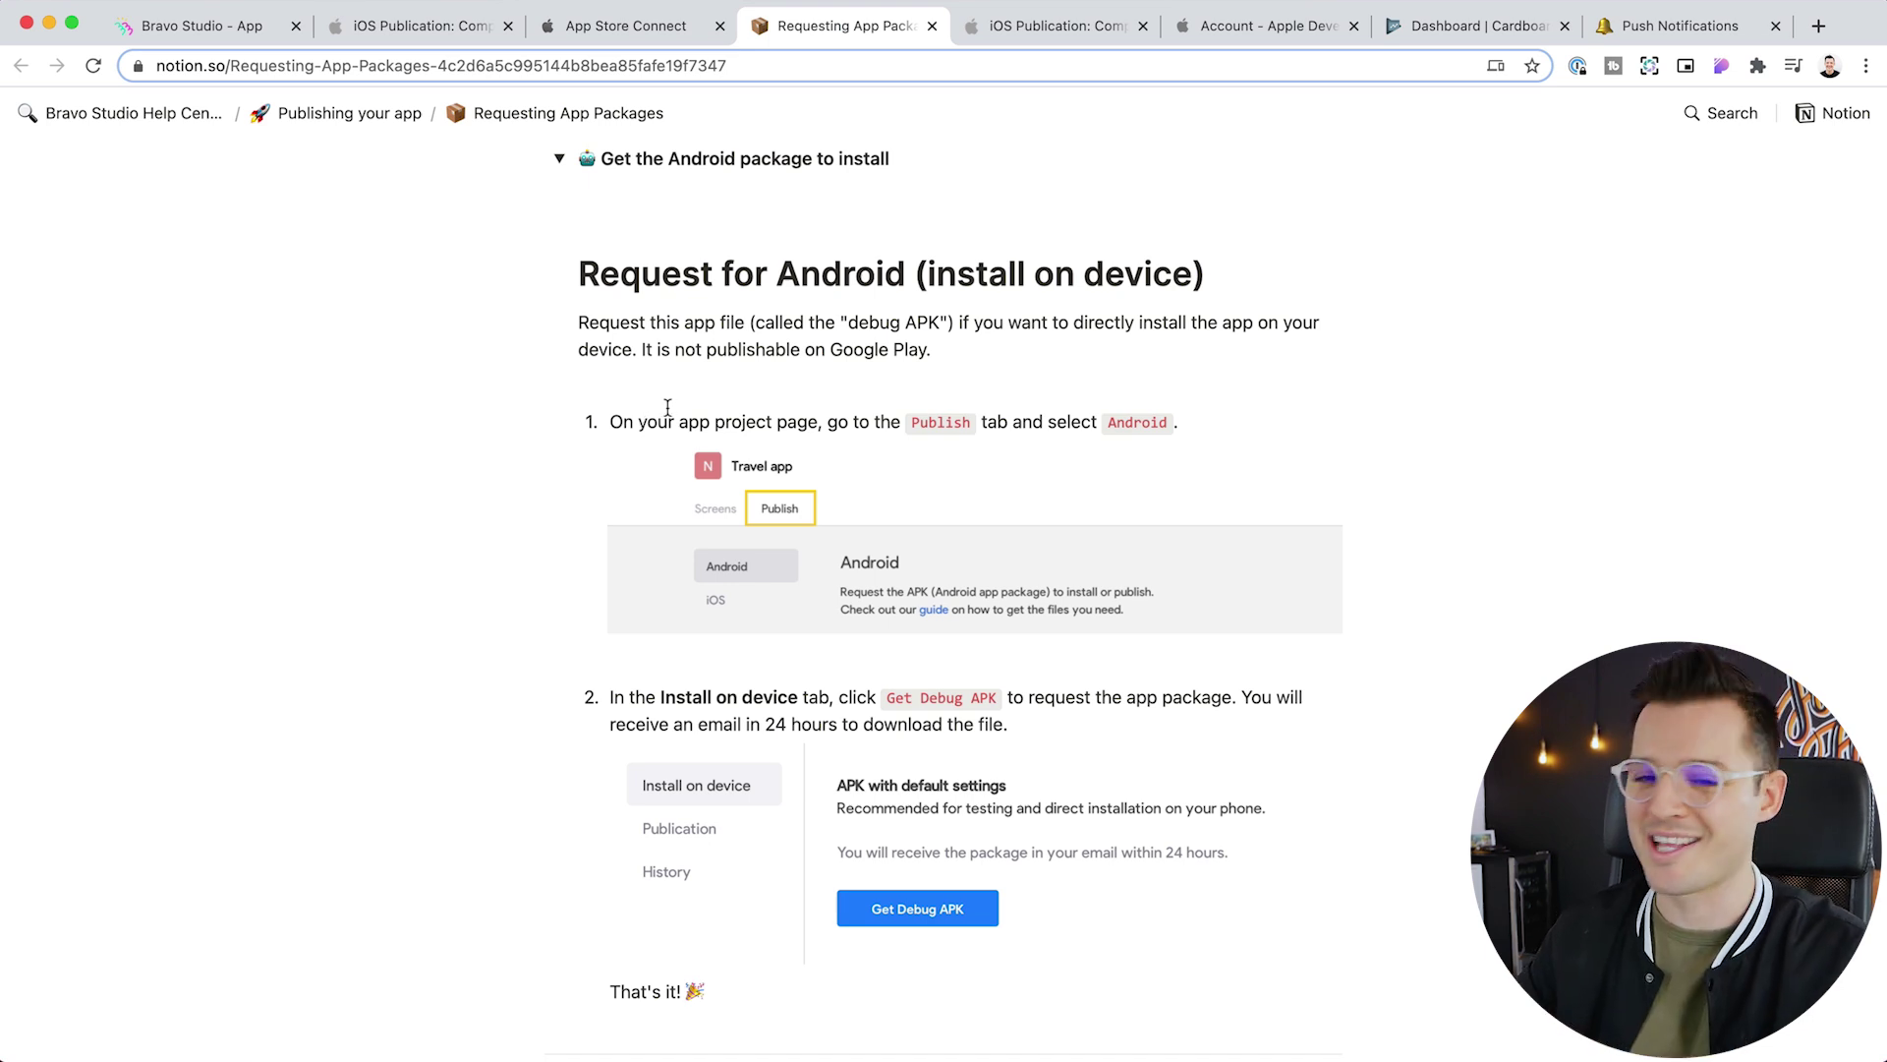
pyautogui.scroll(-8, 629, 516)
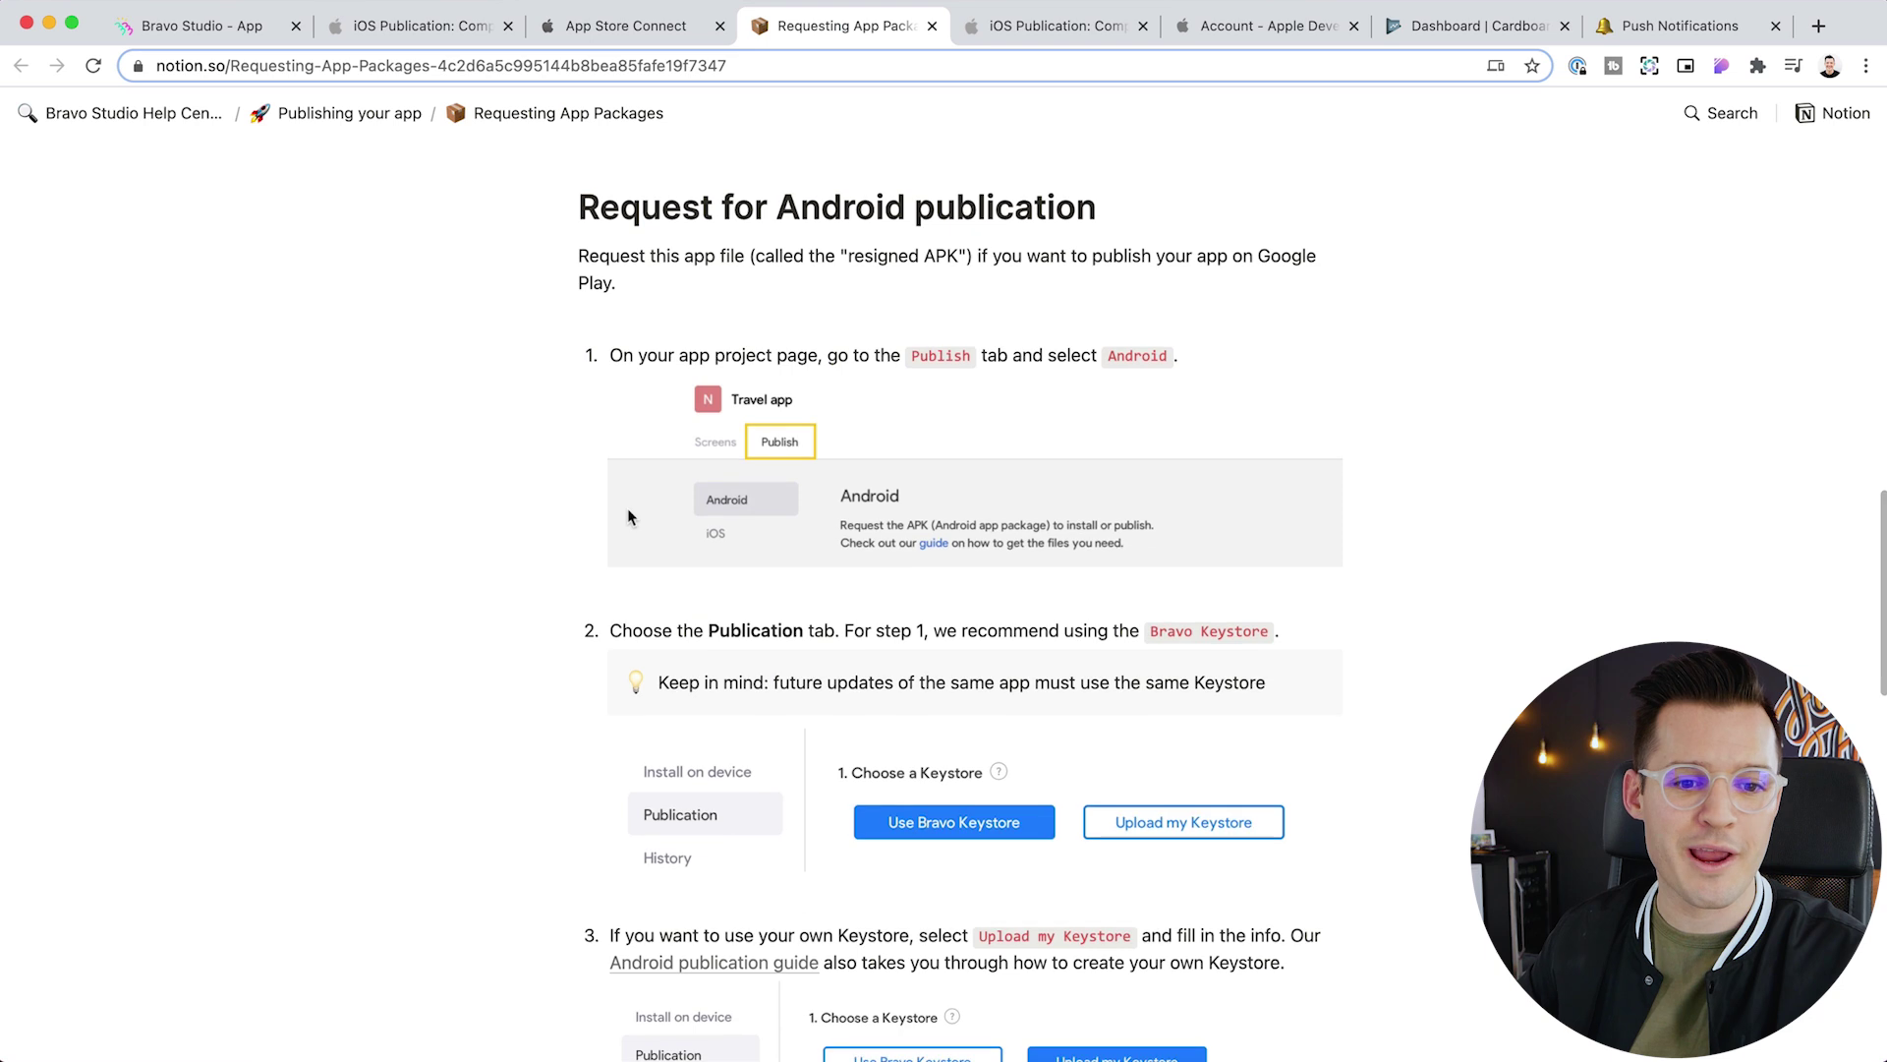
pyautogui.scroll(-3, 630, 511)
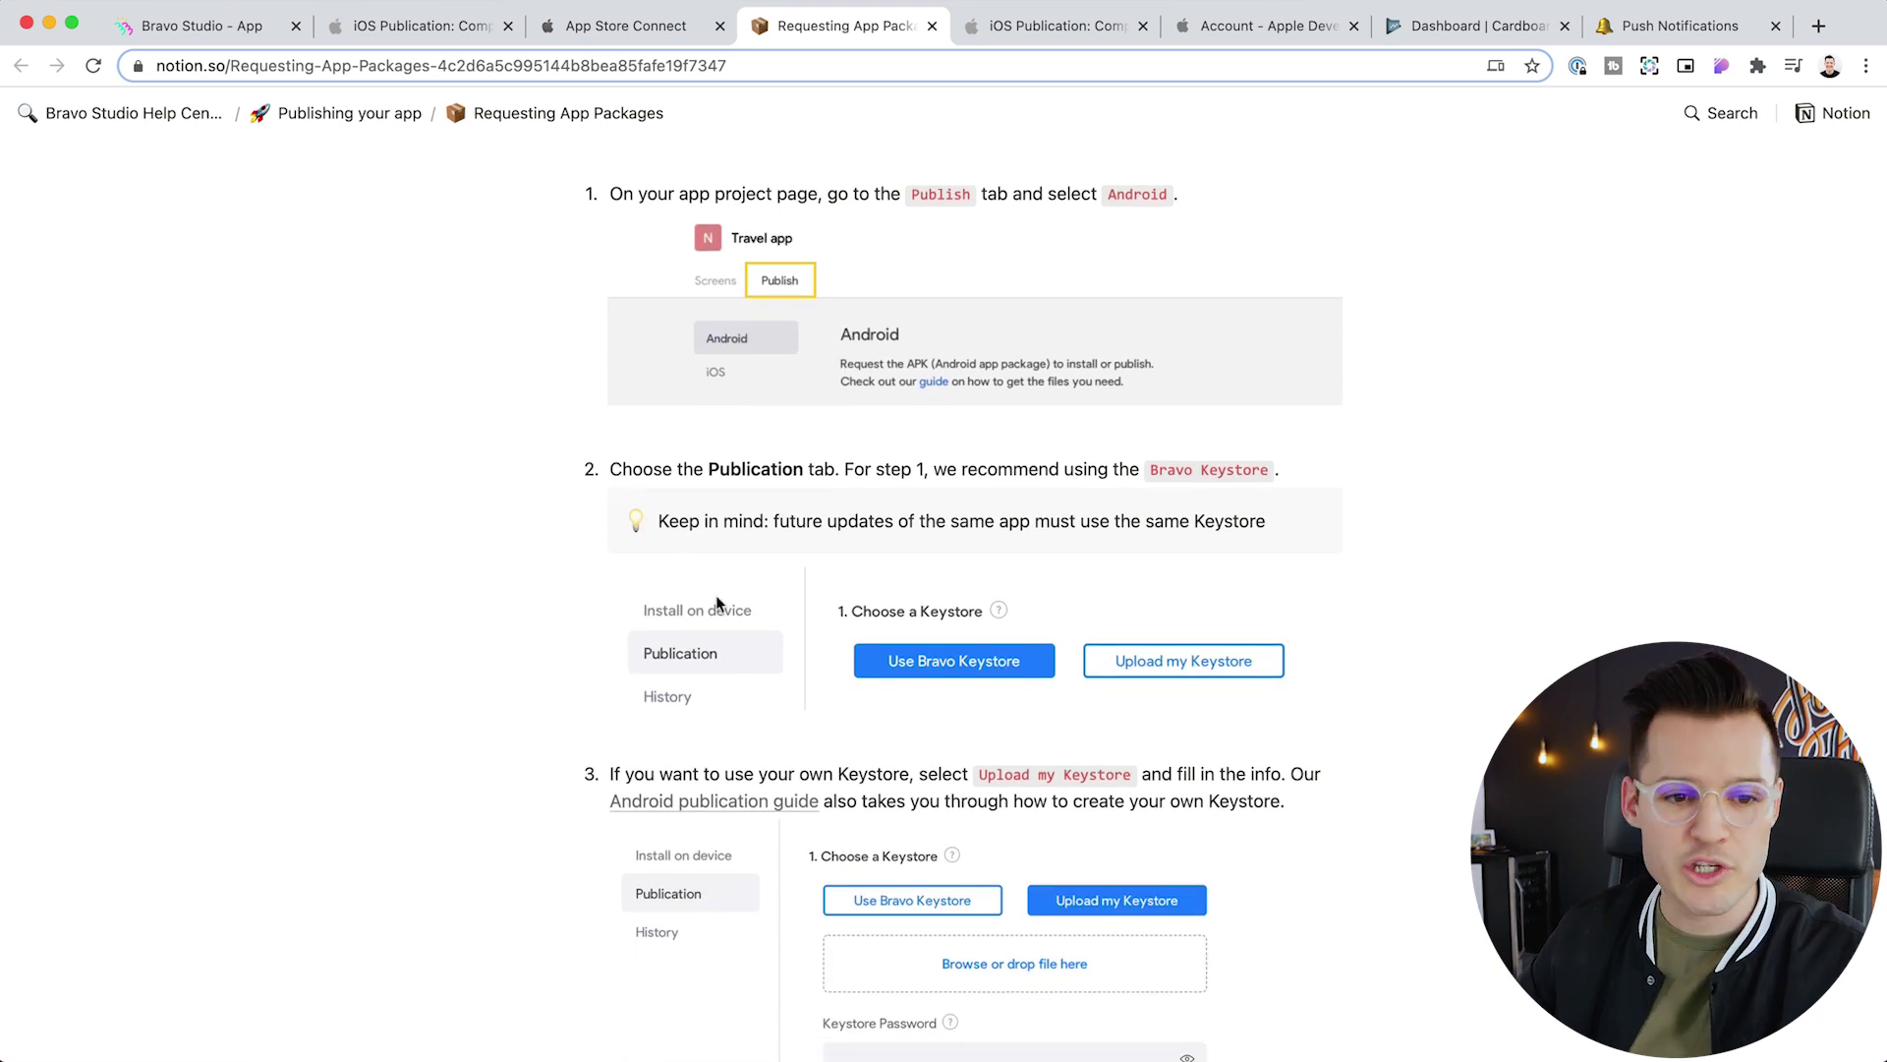
pyautogui.scroll(-6, 960, 669)
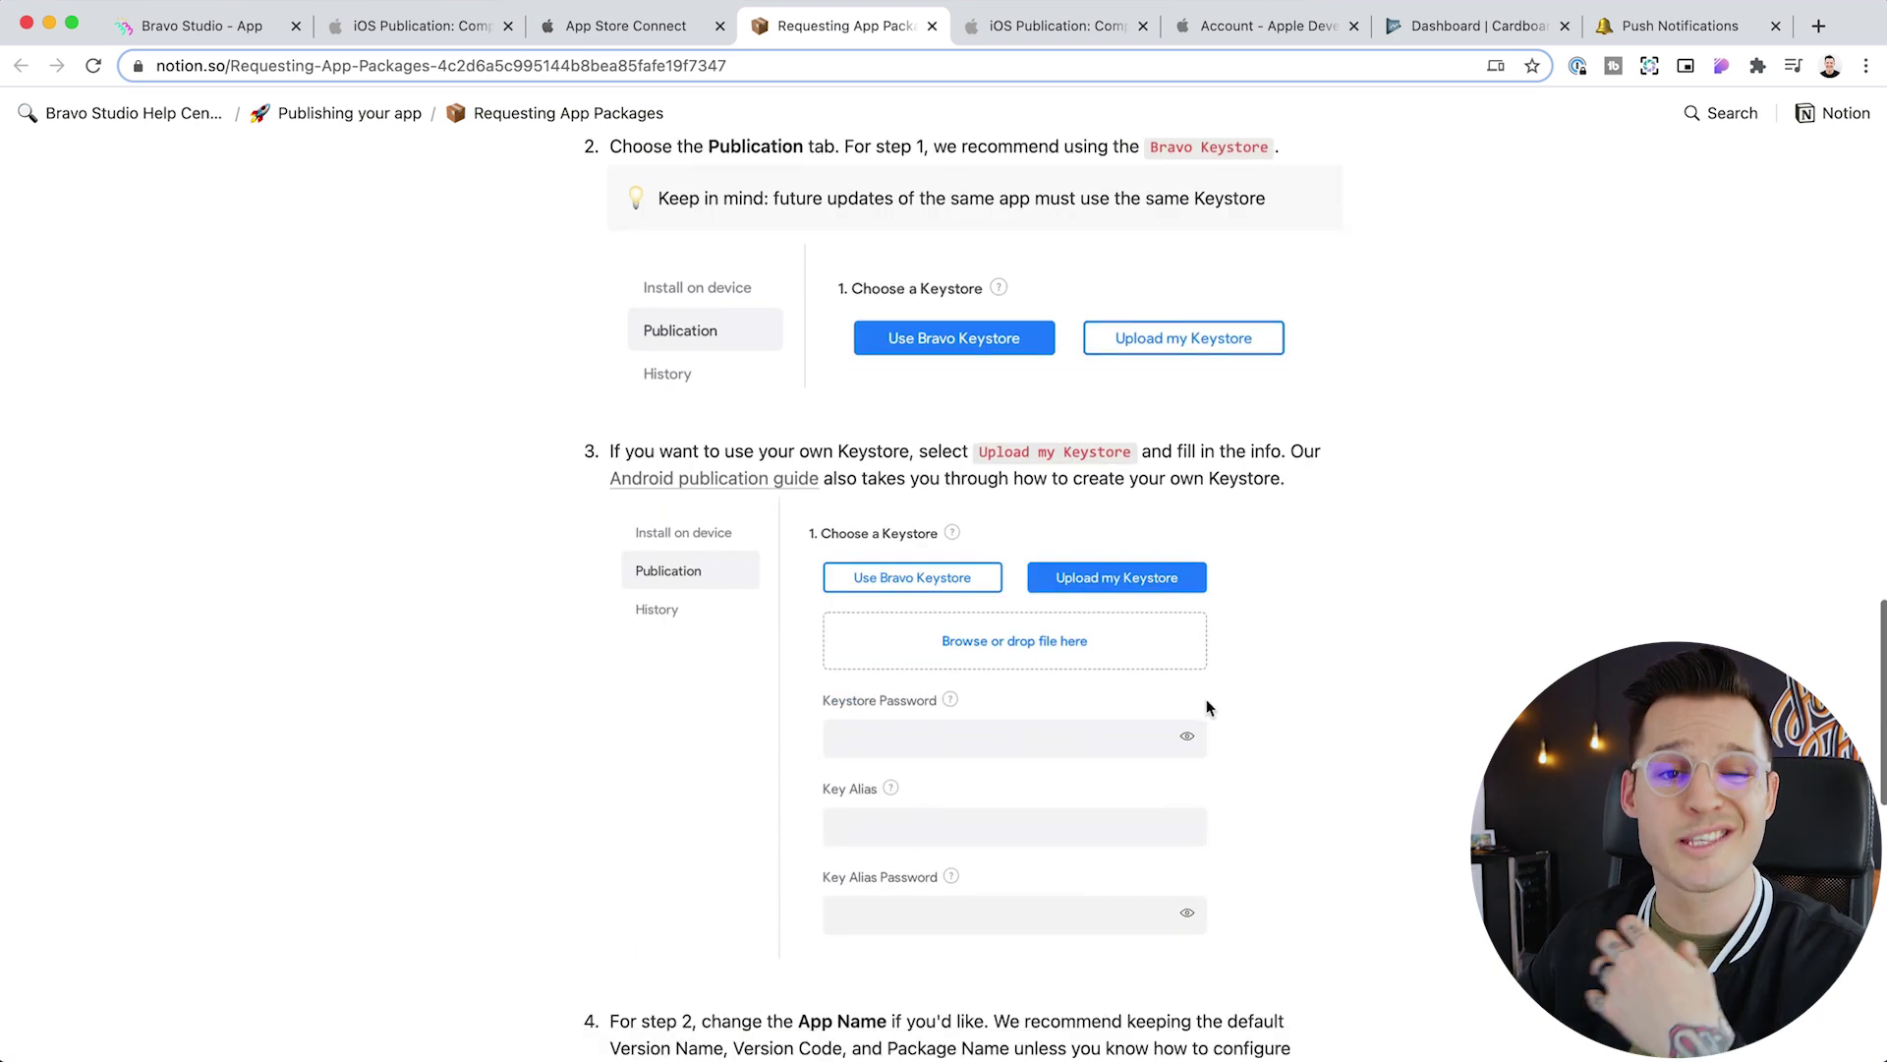
pyautogui.scroll(-4, 1229, 688)
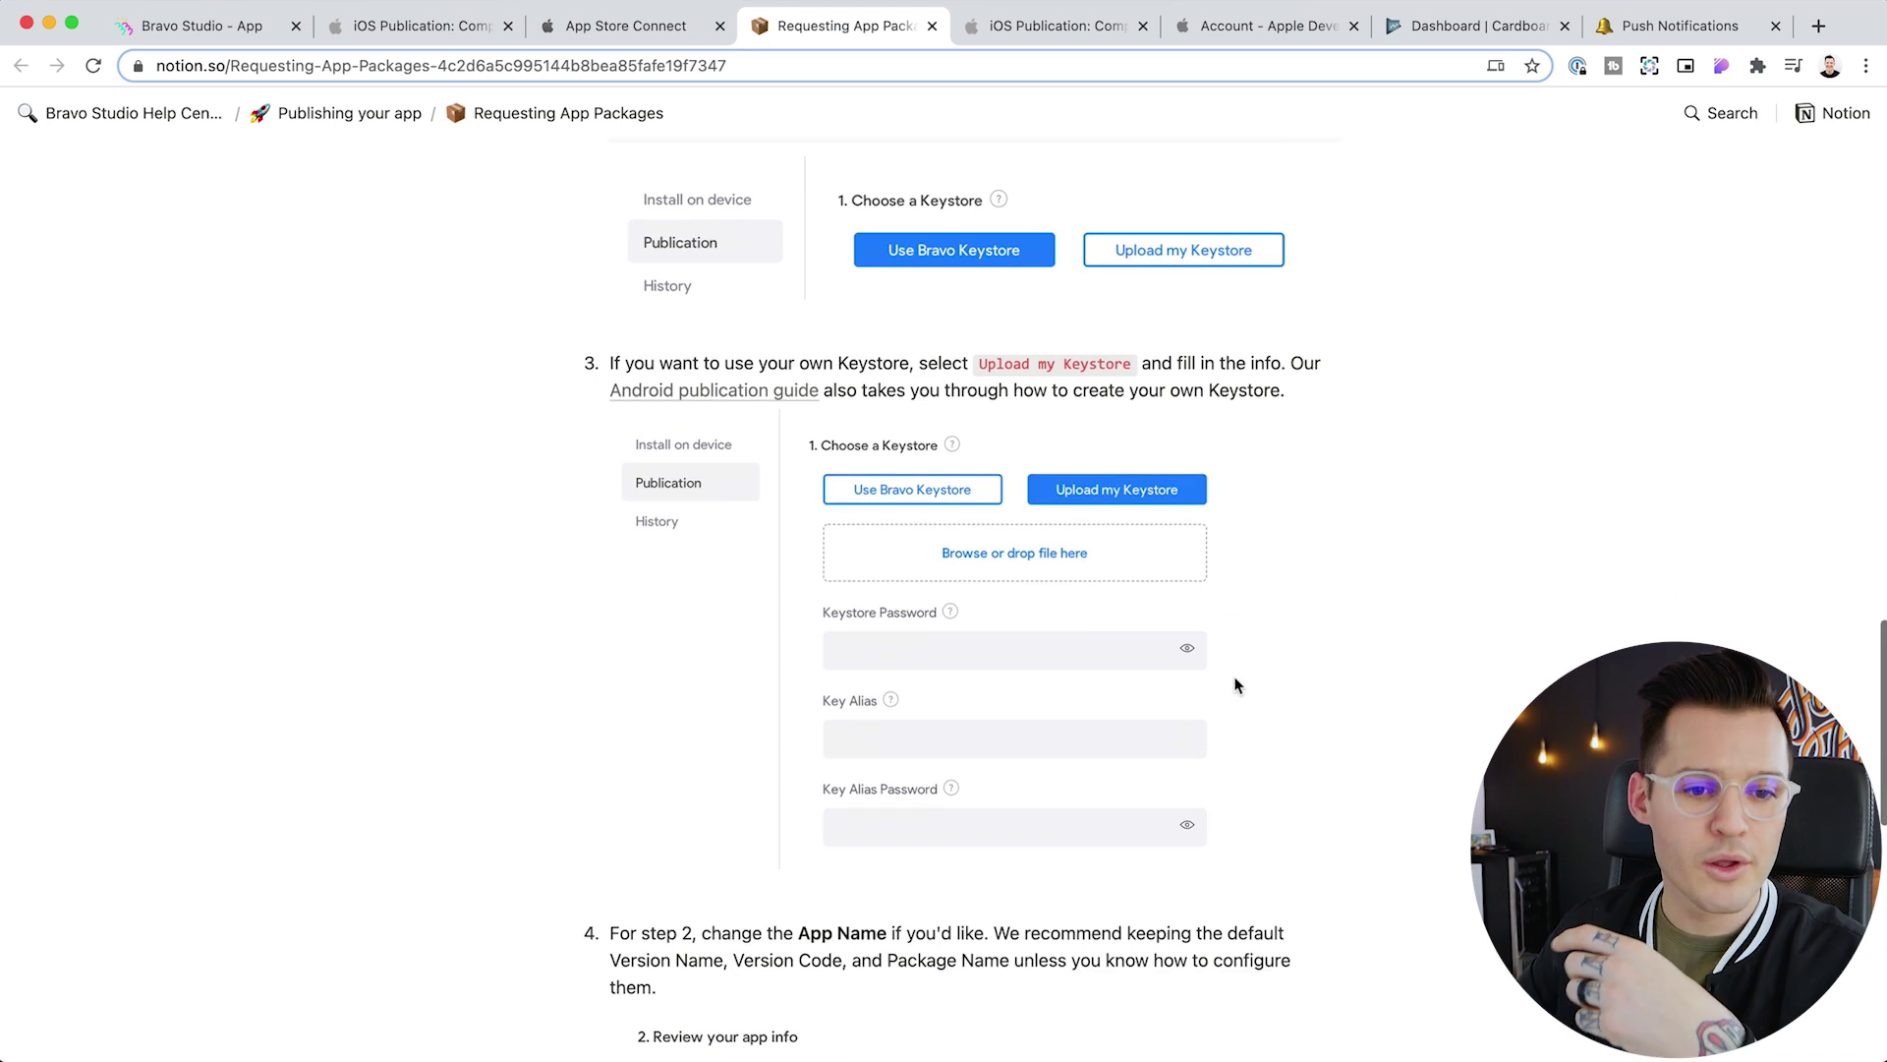
pyautogui.scroll(-14, 1277, 710)
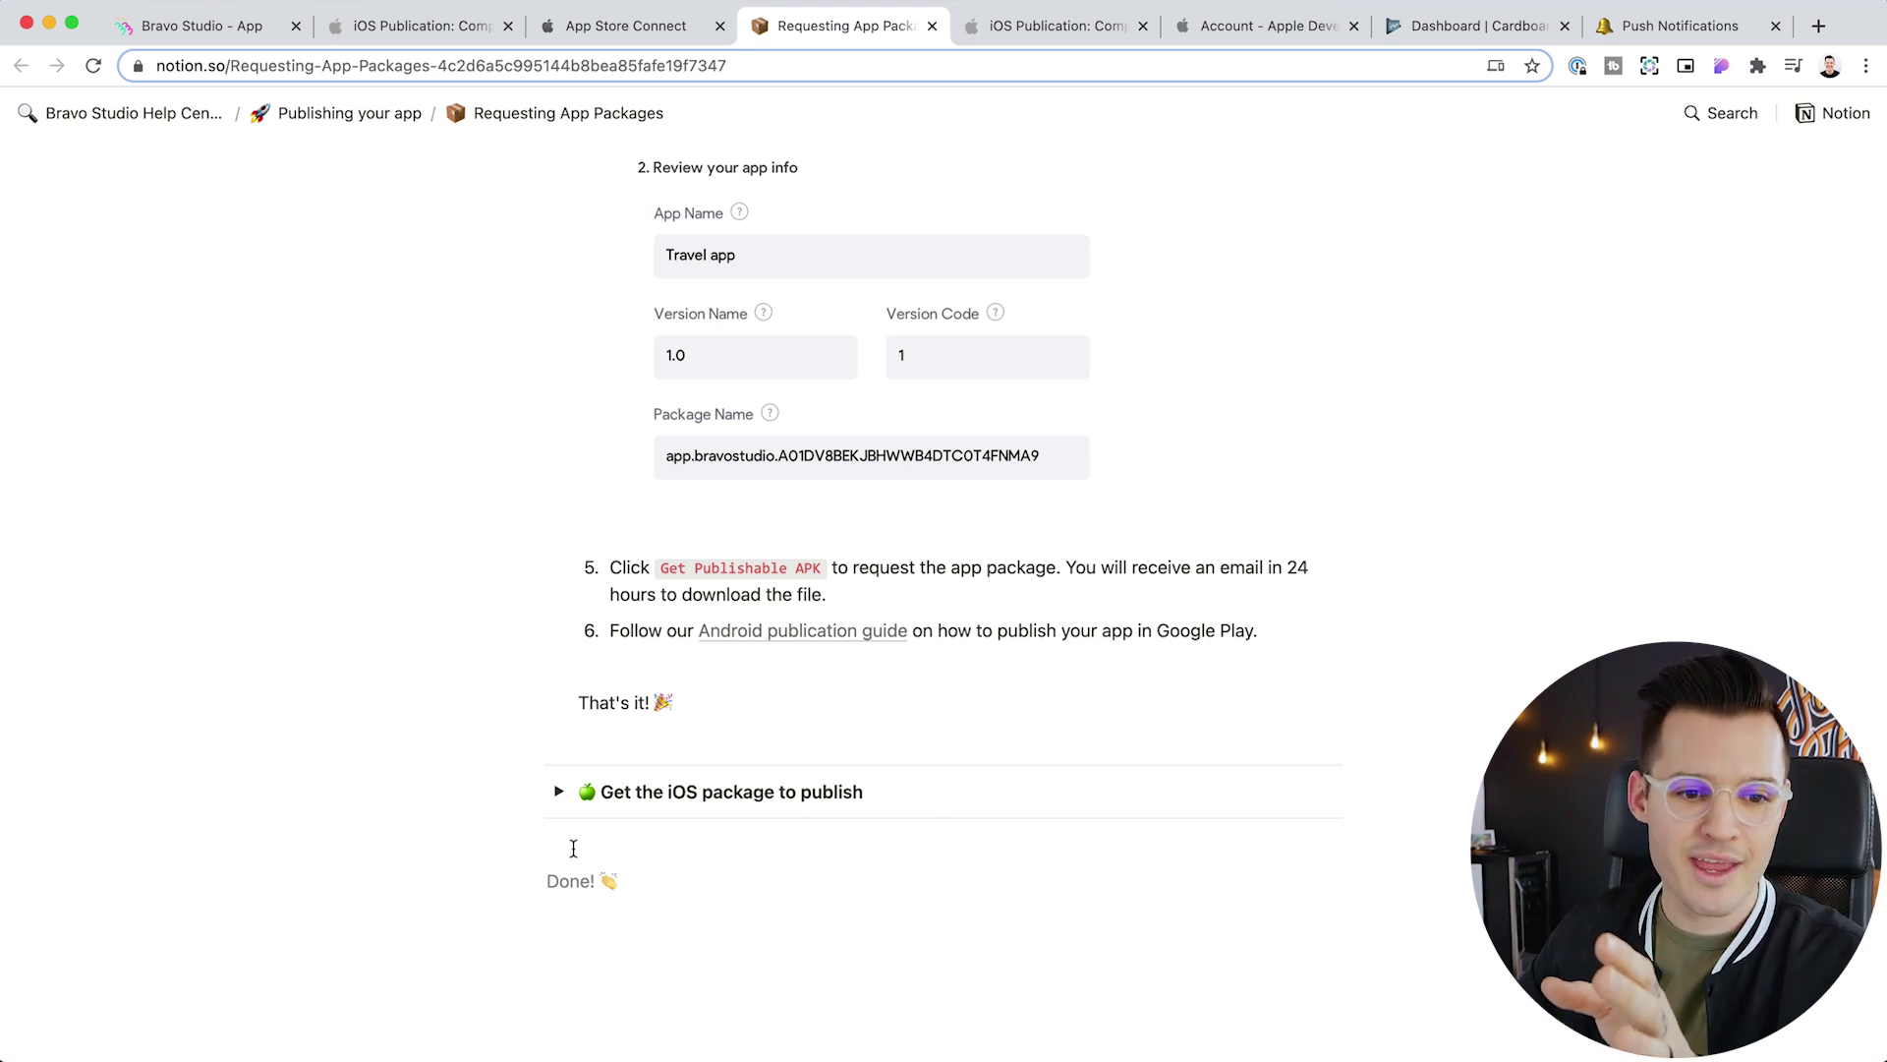
pyautogui.click(558, 791)
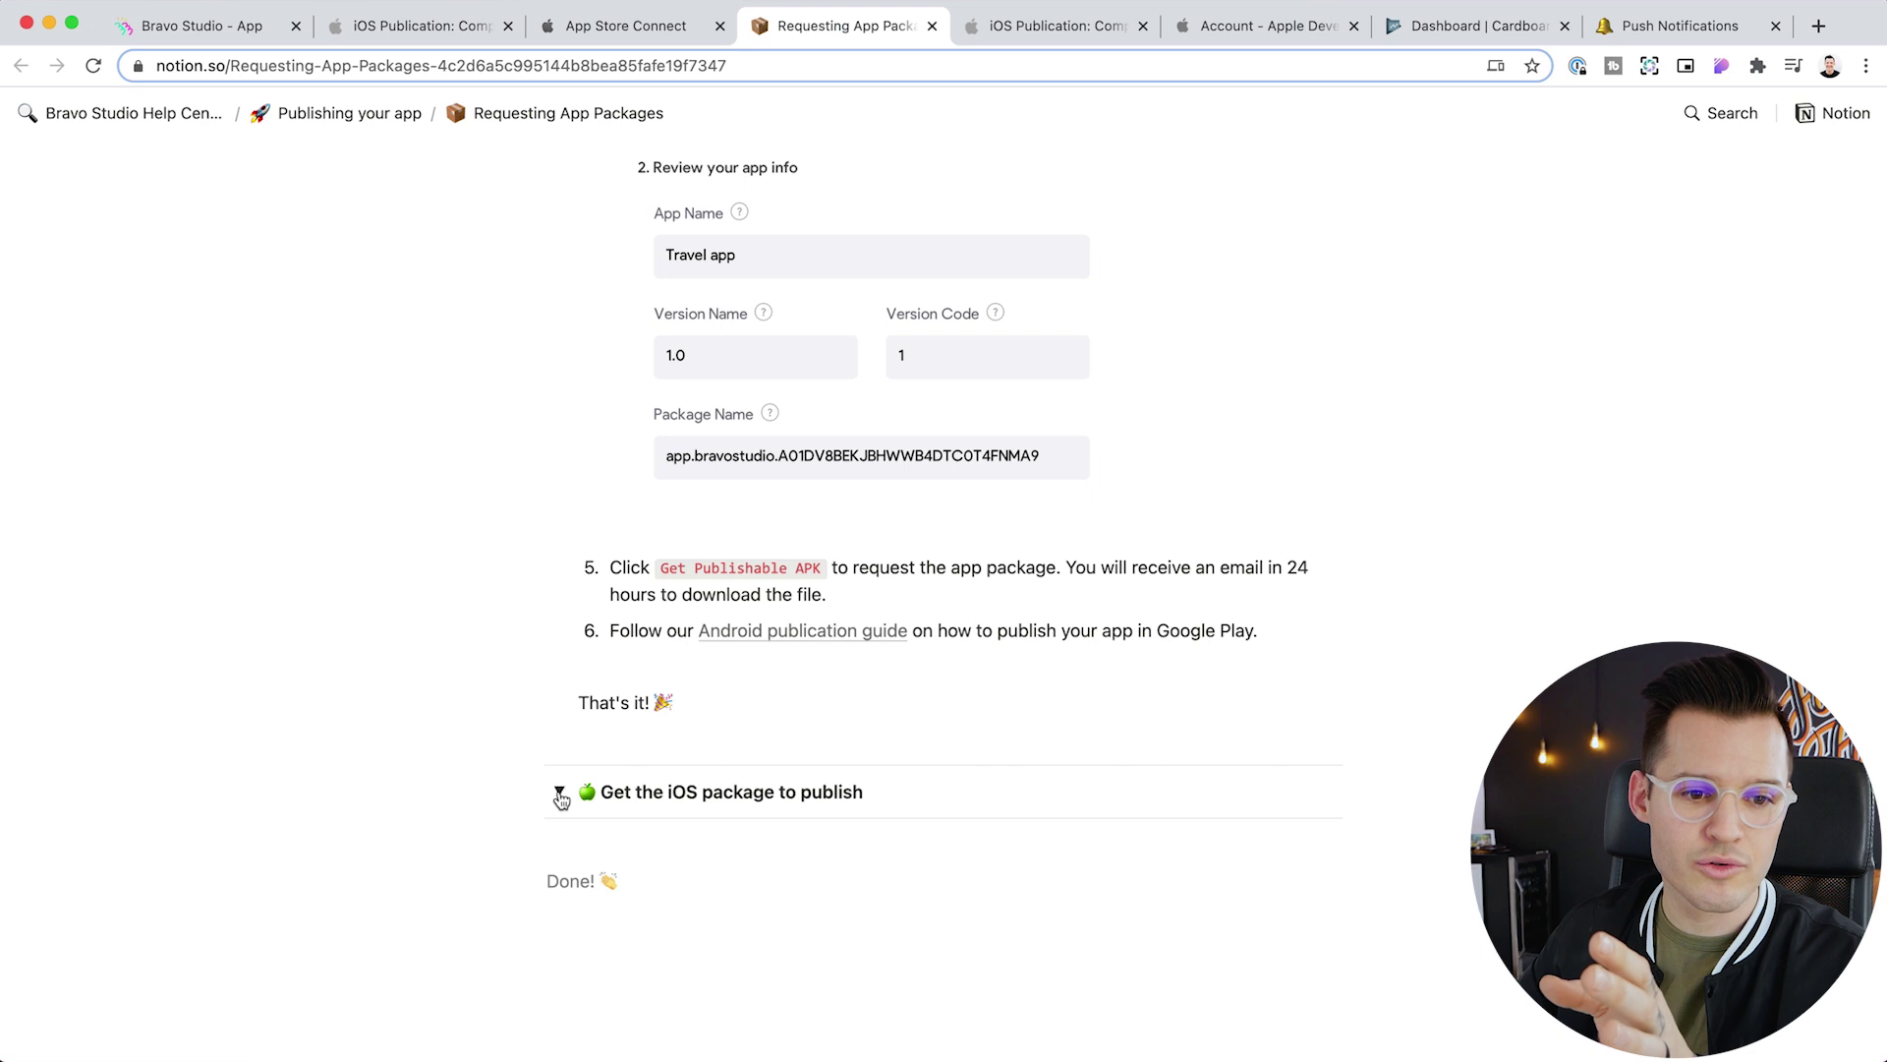
# Open the linked Android publication guide and examine its requirements and list of steps
pyautogui.click(797, 635)
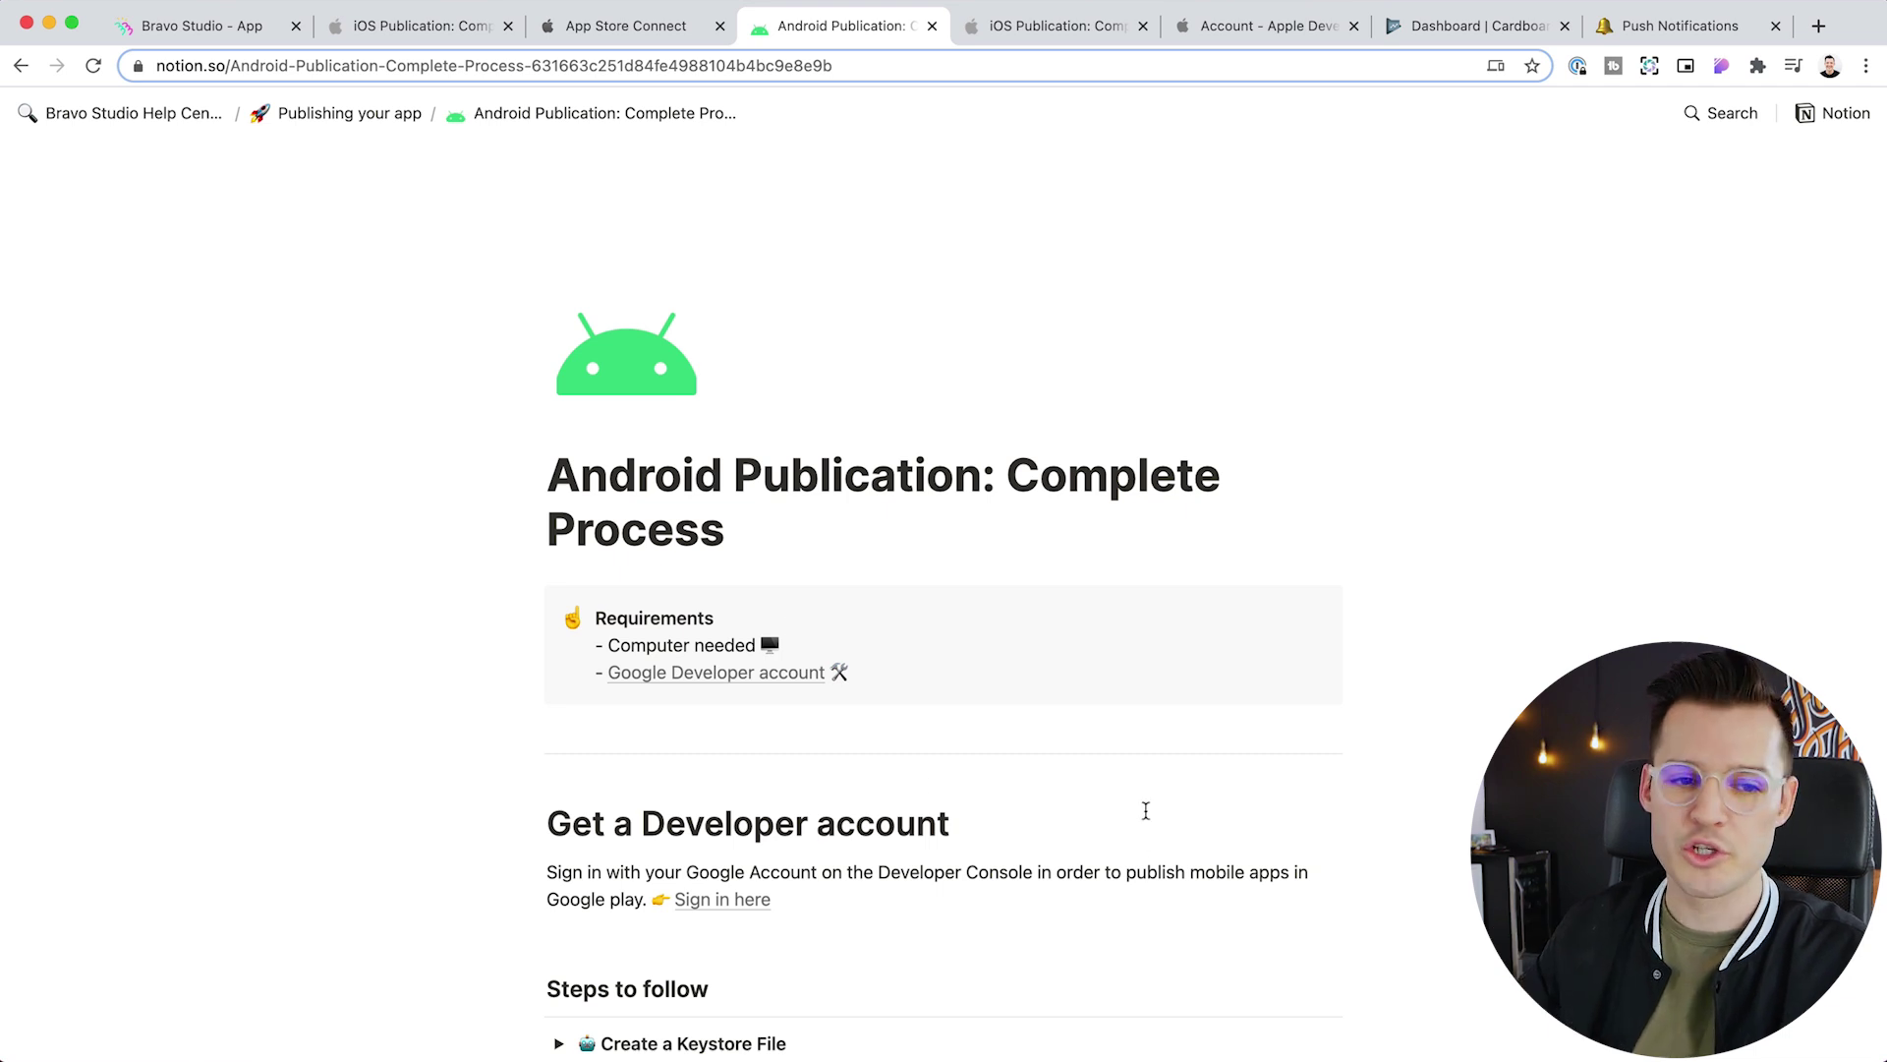
pyautogui.scroll(-6, 1150, 796)
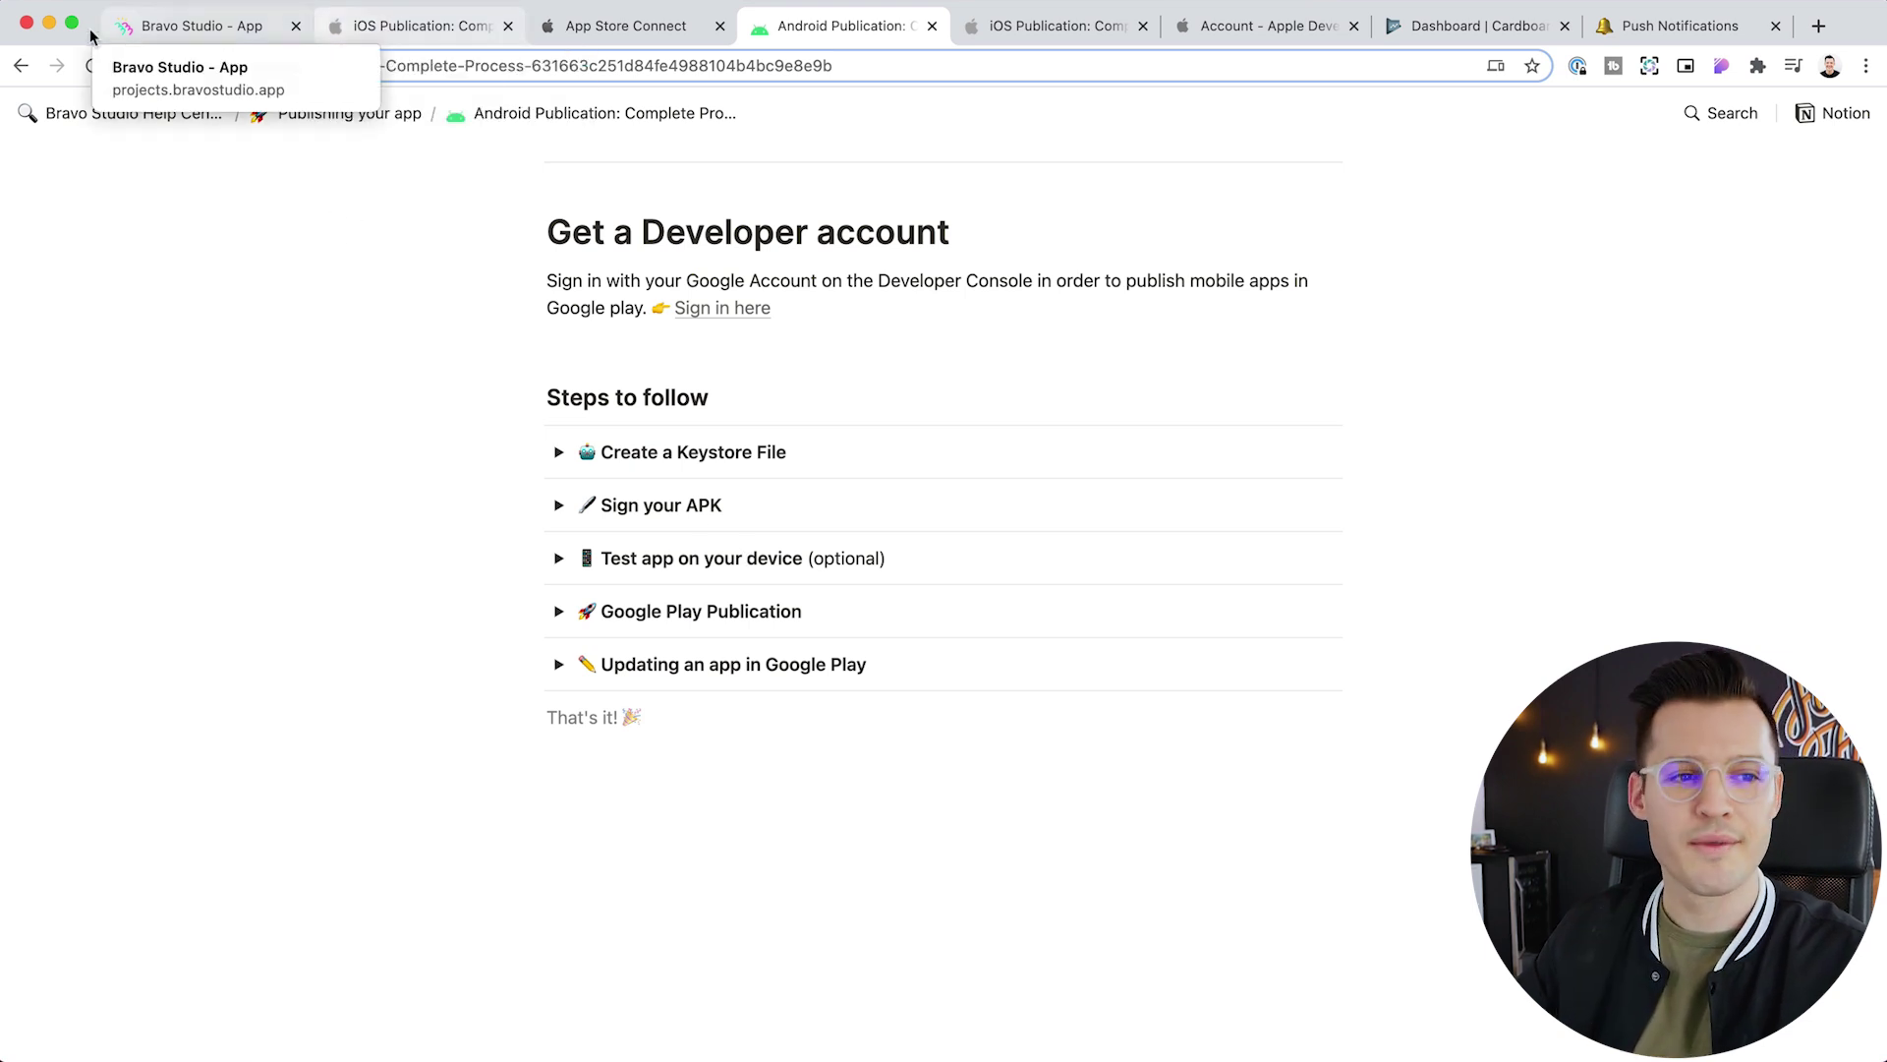
# Switch to the Cardboard Nerd project in Bravo Studio and examine its push notification settings
pyautogui.click(226, 28)
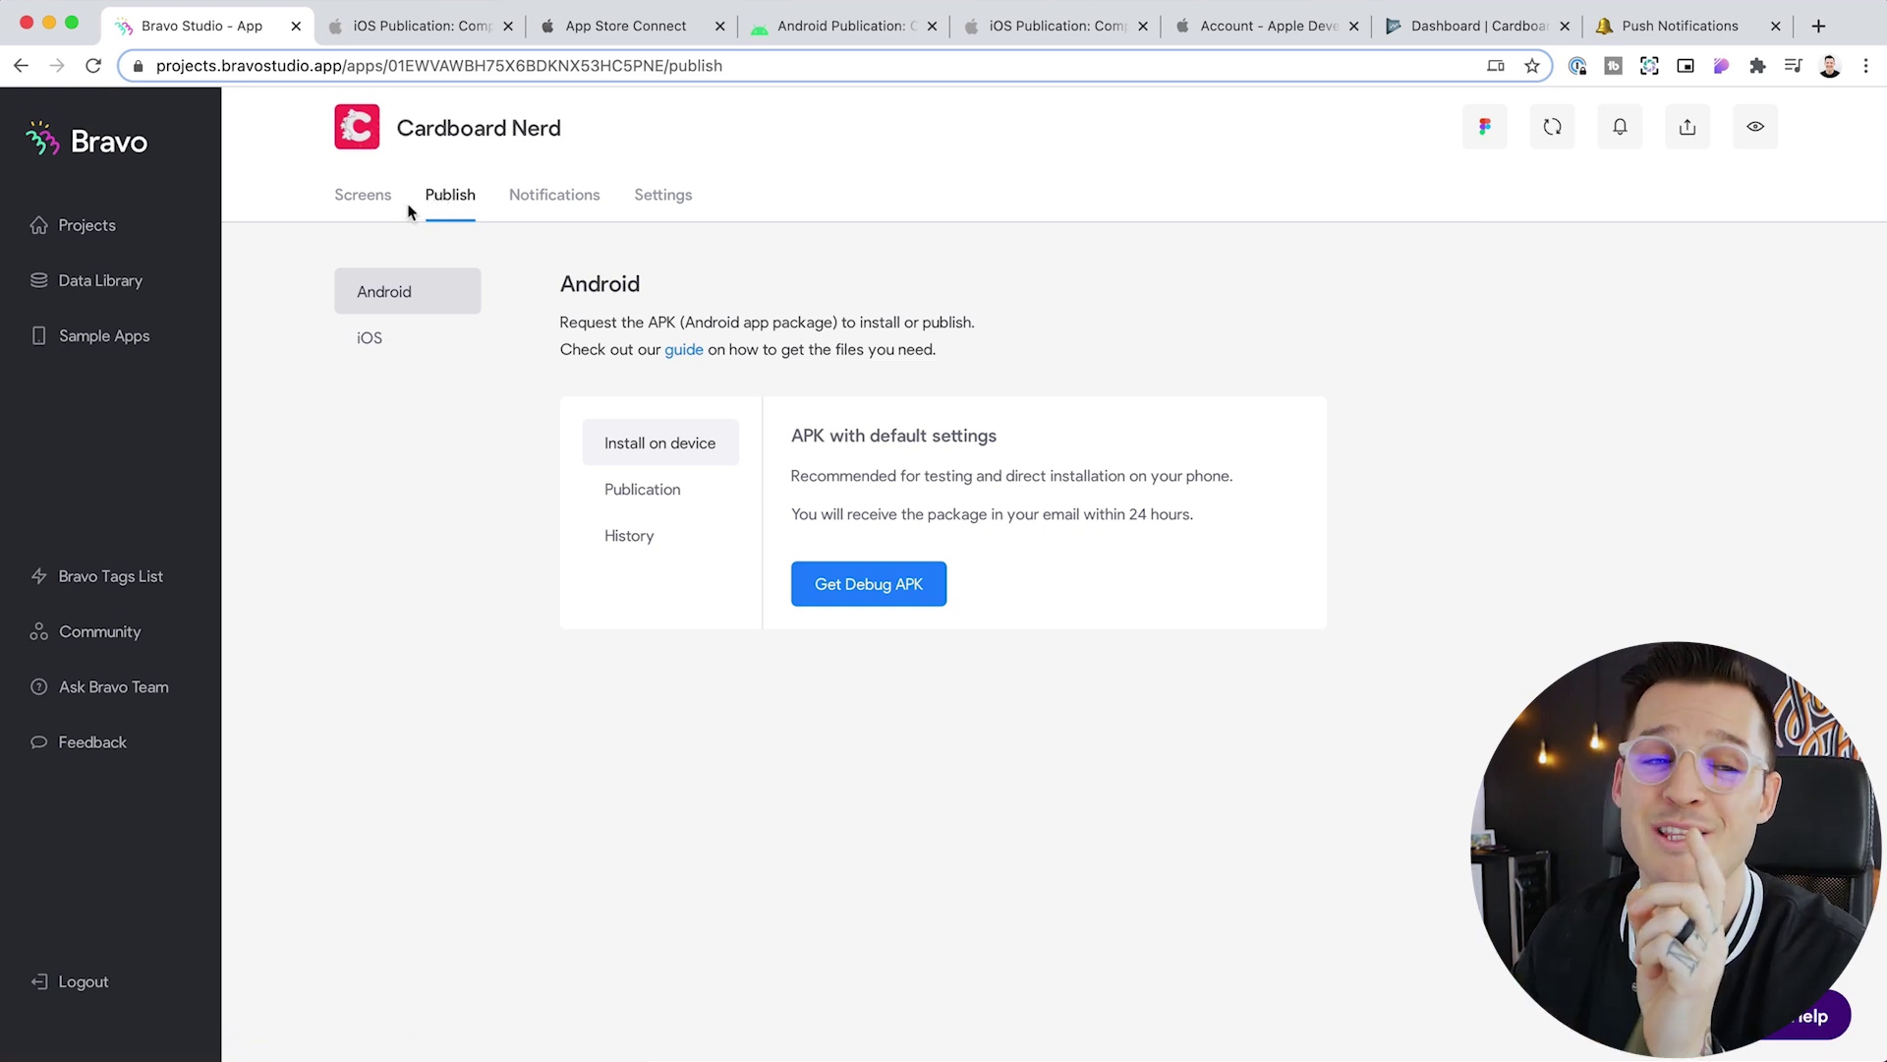
pyautogui.click(543, 199)
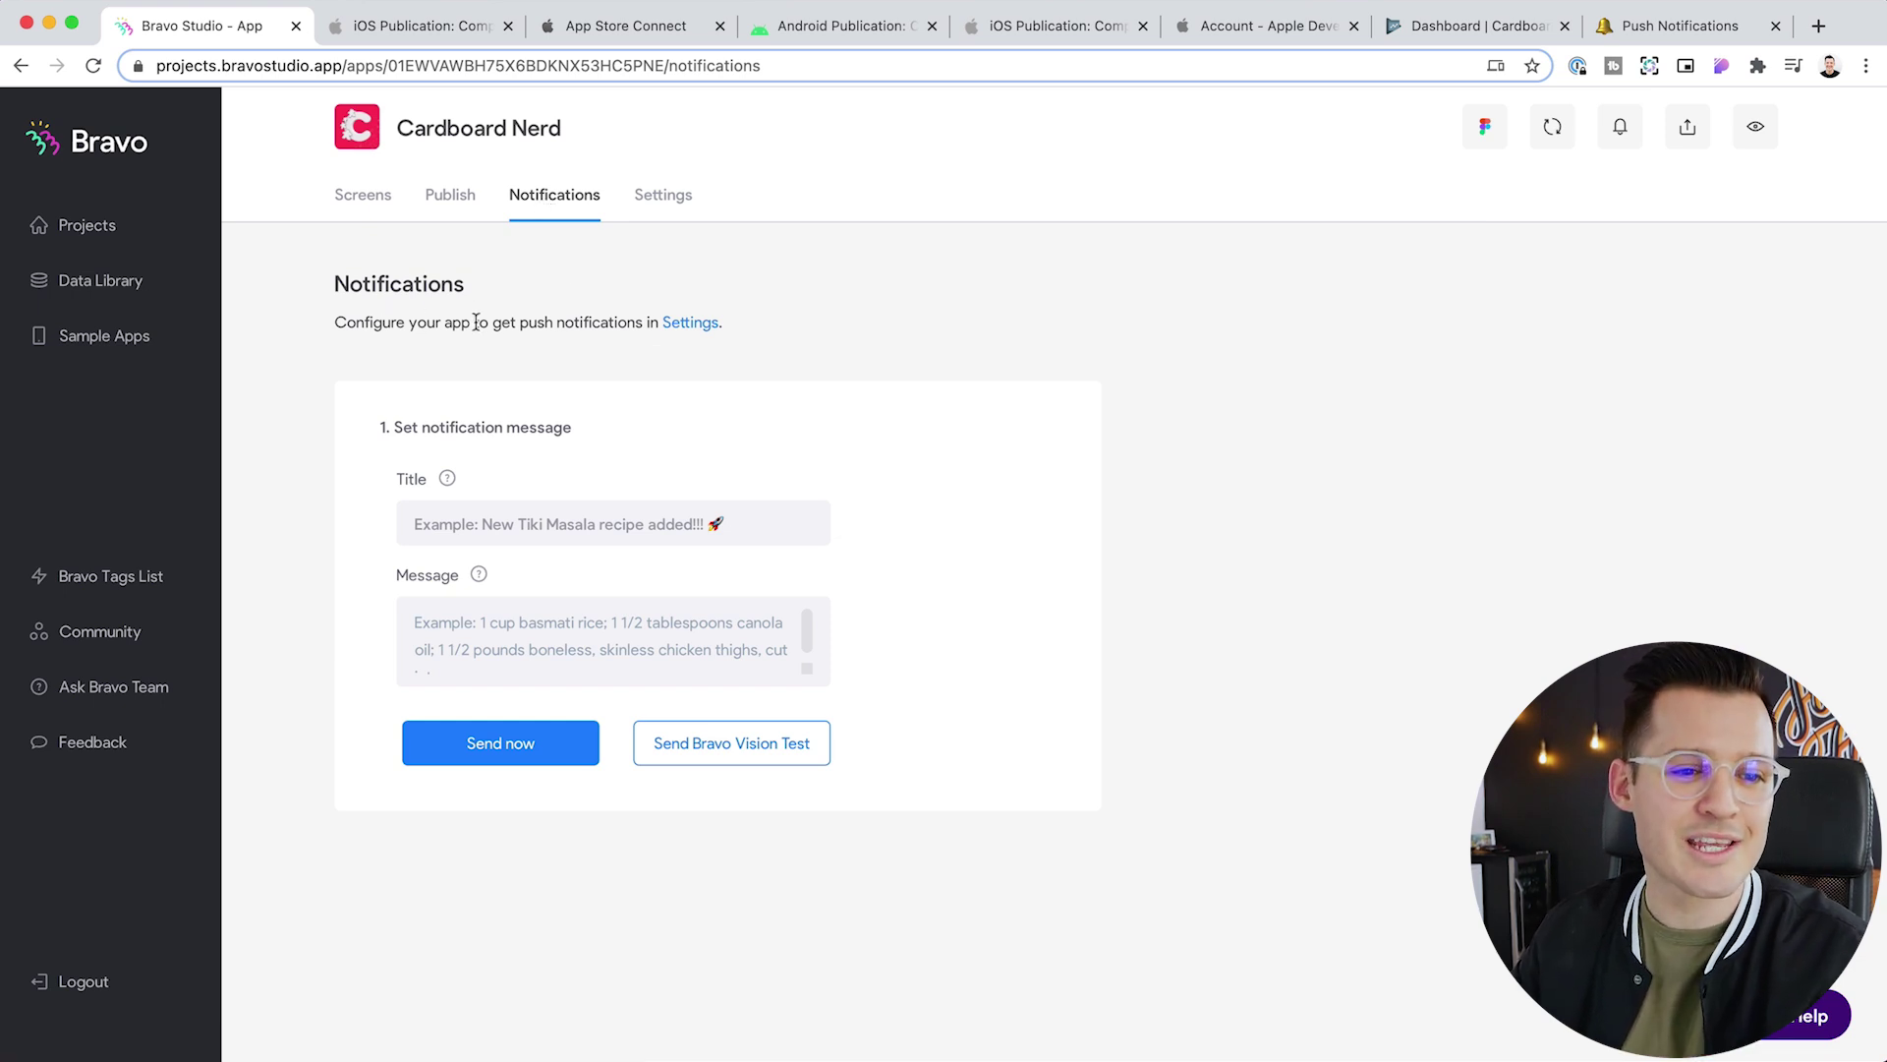
pyautogui.click(694, 330)
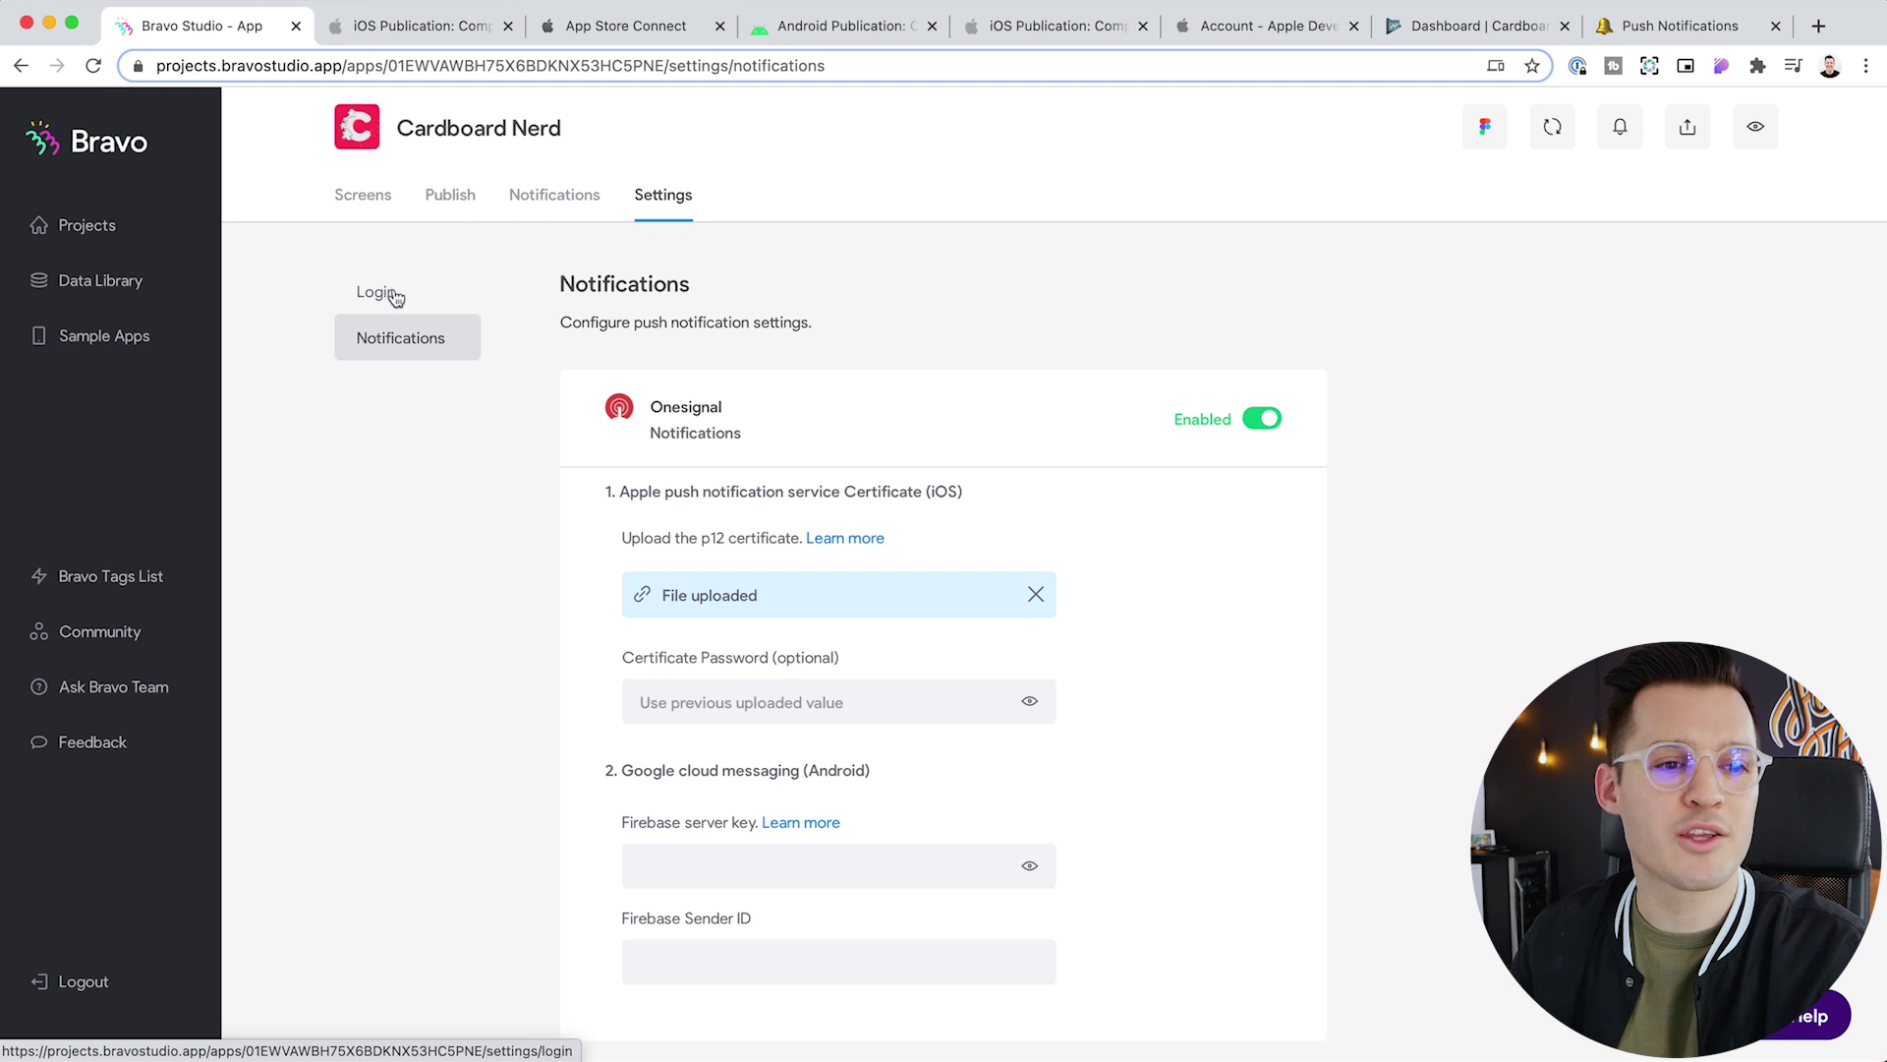
# Compose a push notification titled "New Game" with the message "New Games in stock check it out"
pyautogui.click(531, 208)
pyautogui.click(501, 524)
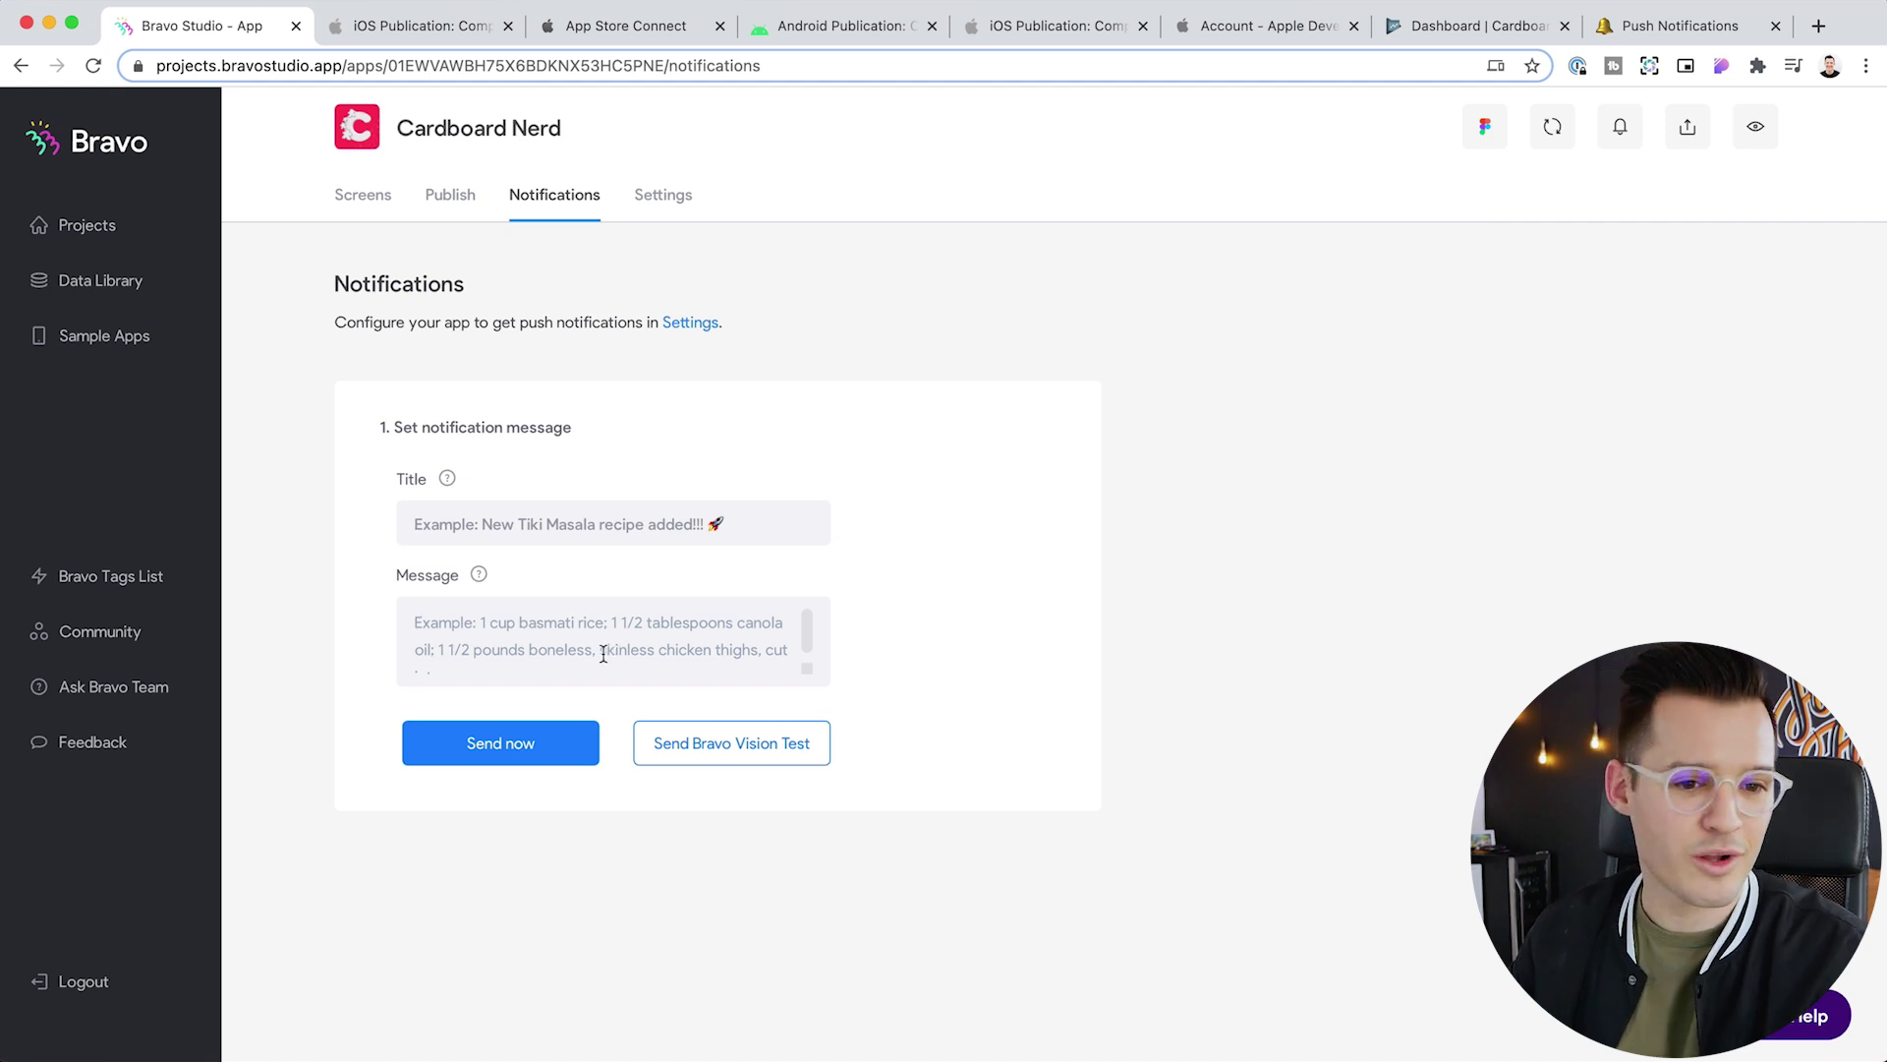
pyautogui.write('New Game')
pyautogui.press('Tab')
pyautogui.write('New Games in st')
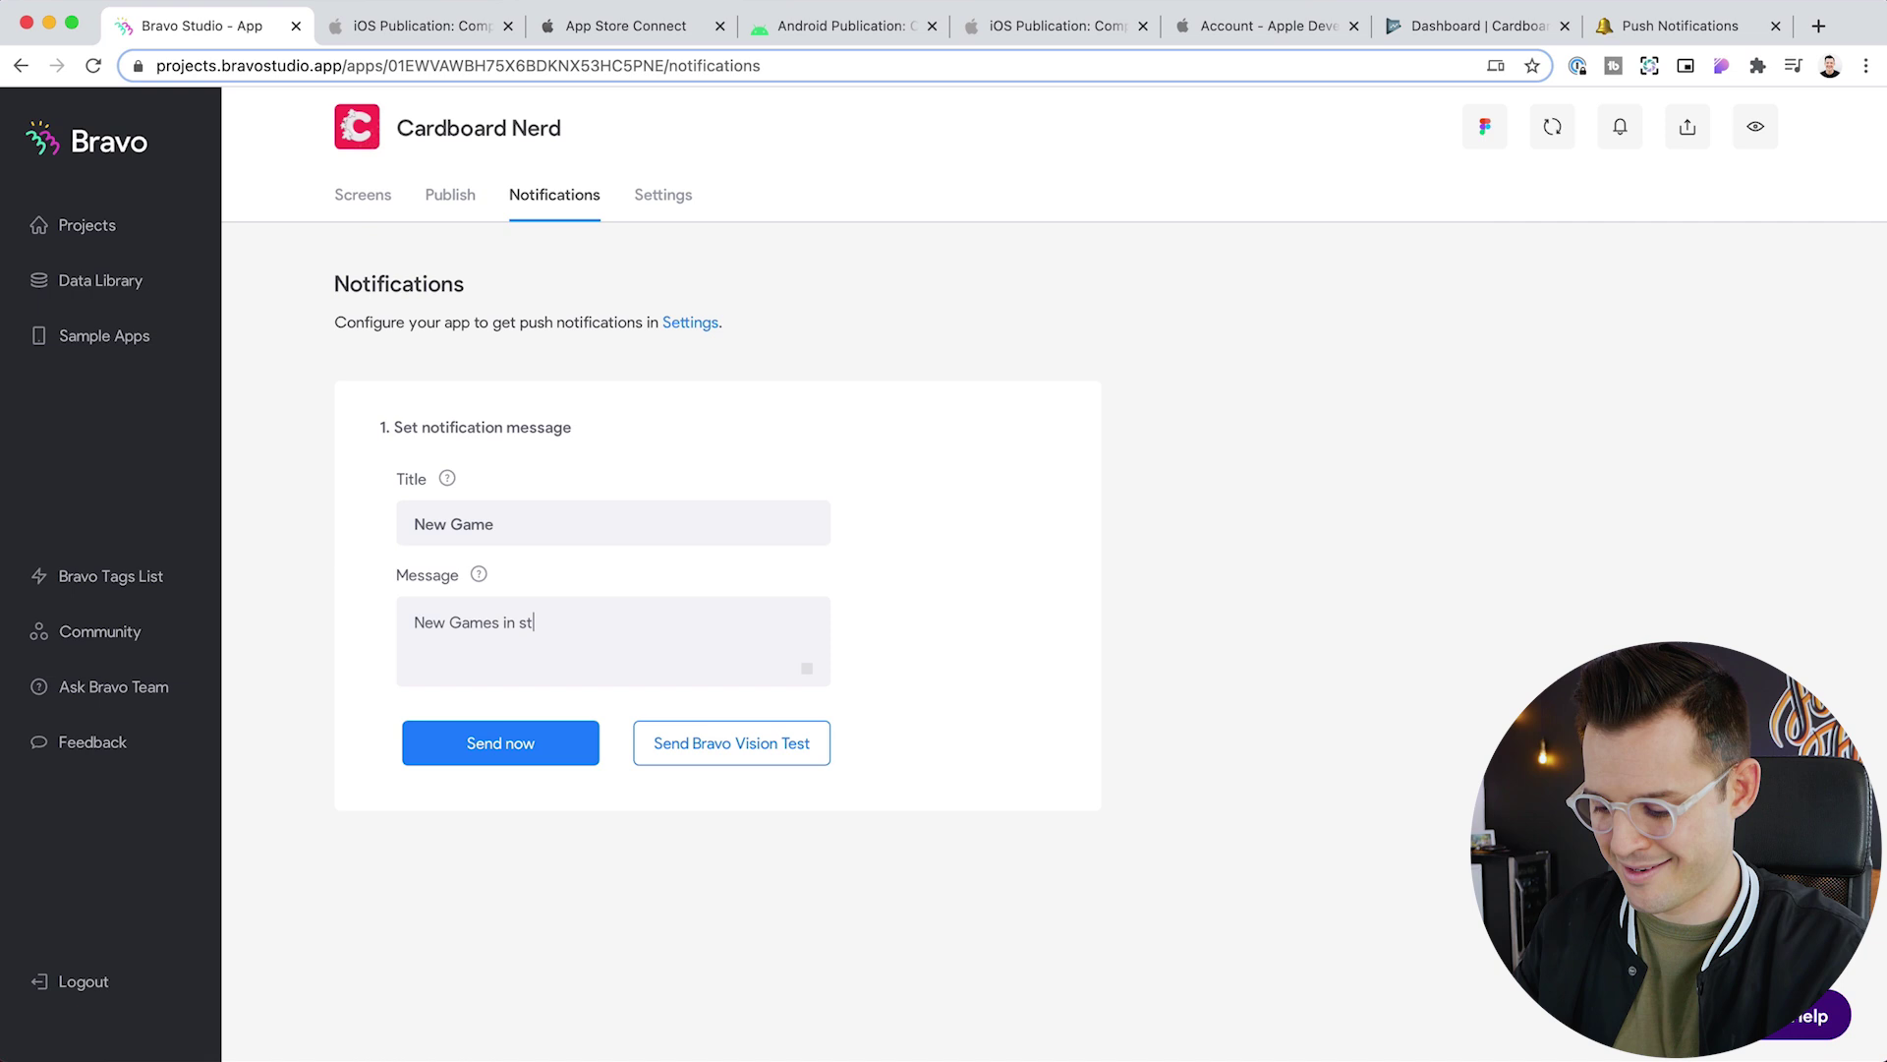
pyautogui.write('ock check ot out')
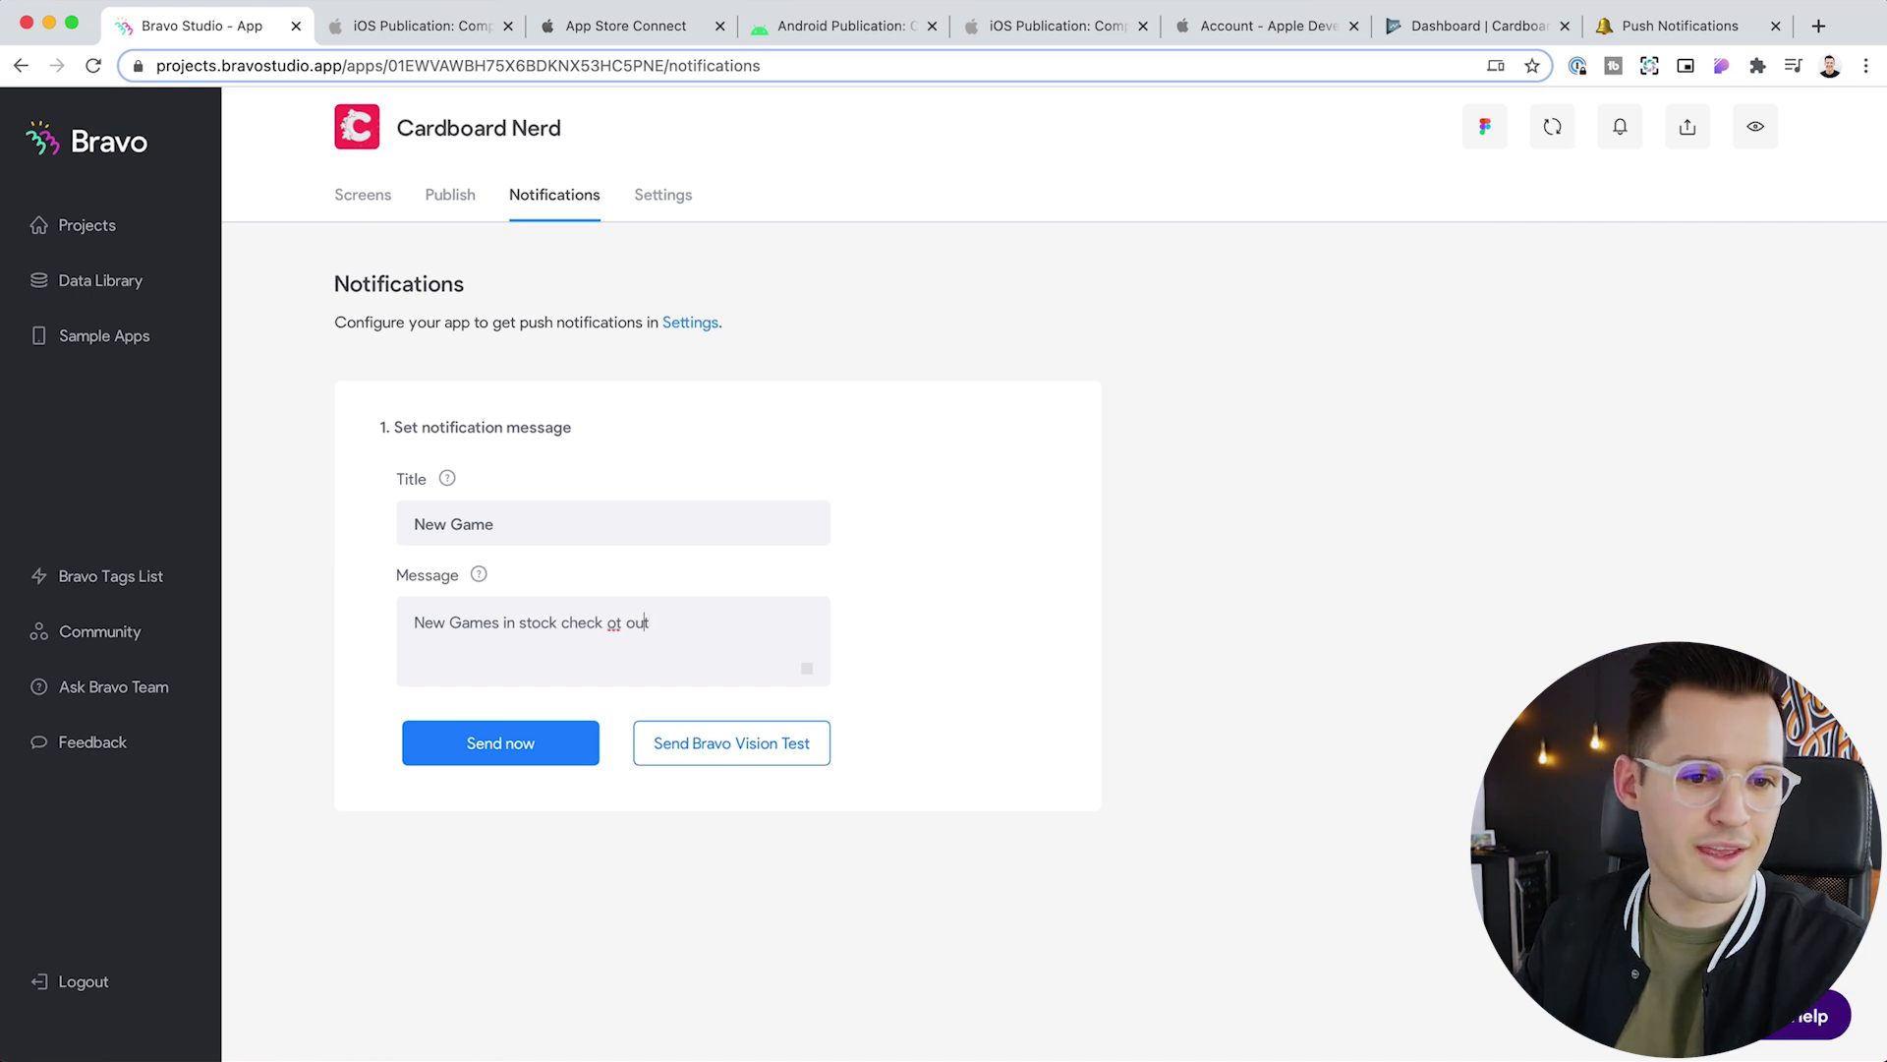
pyautogui.write('it')
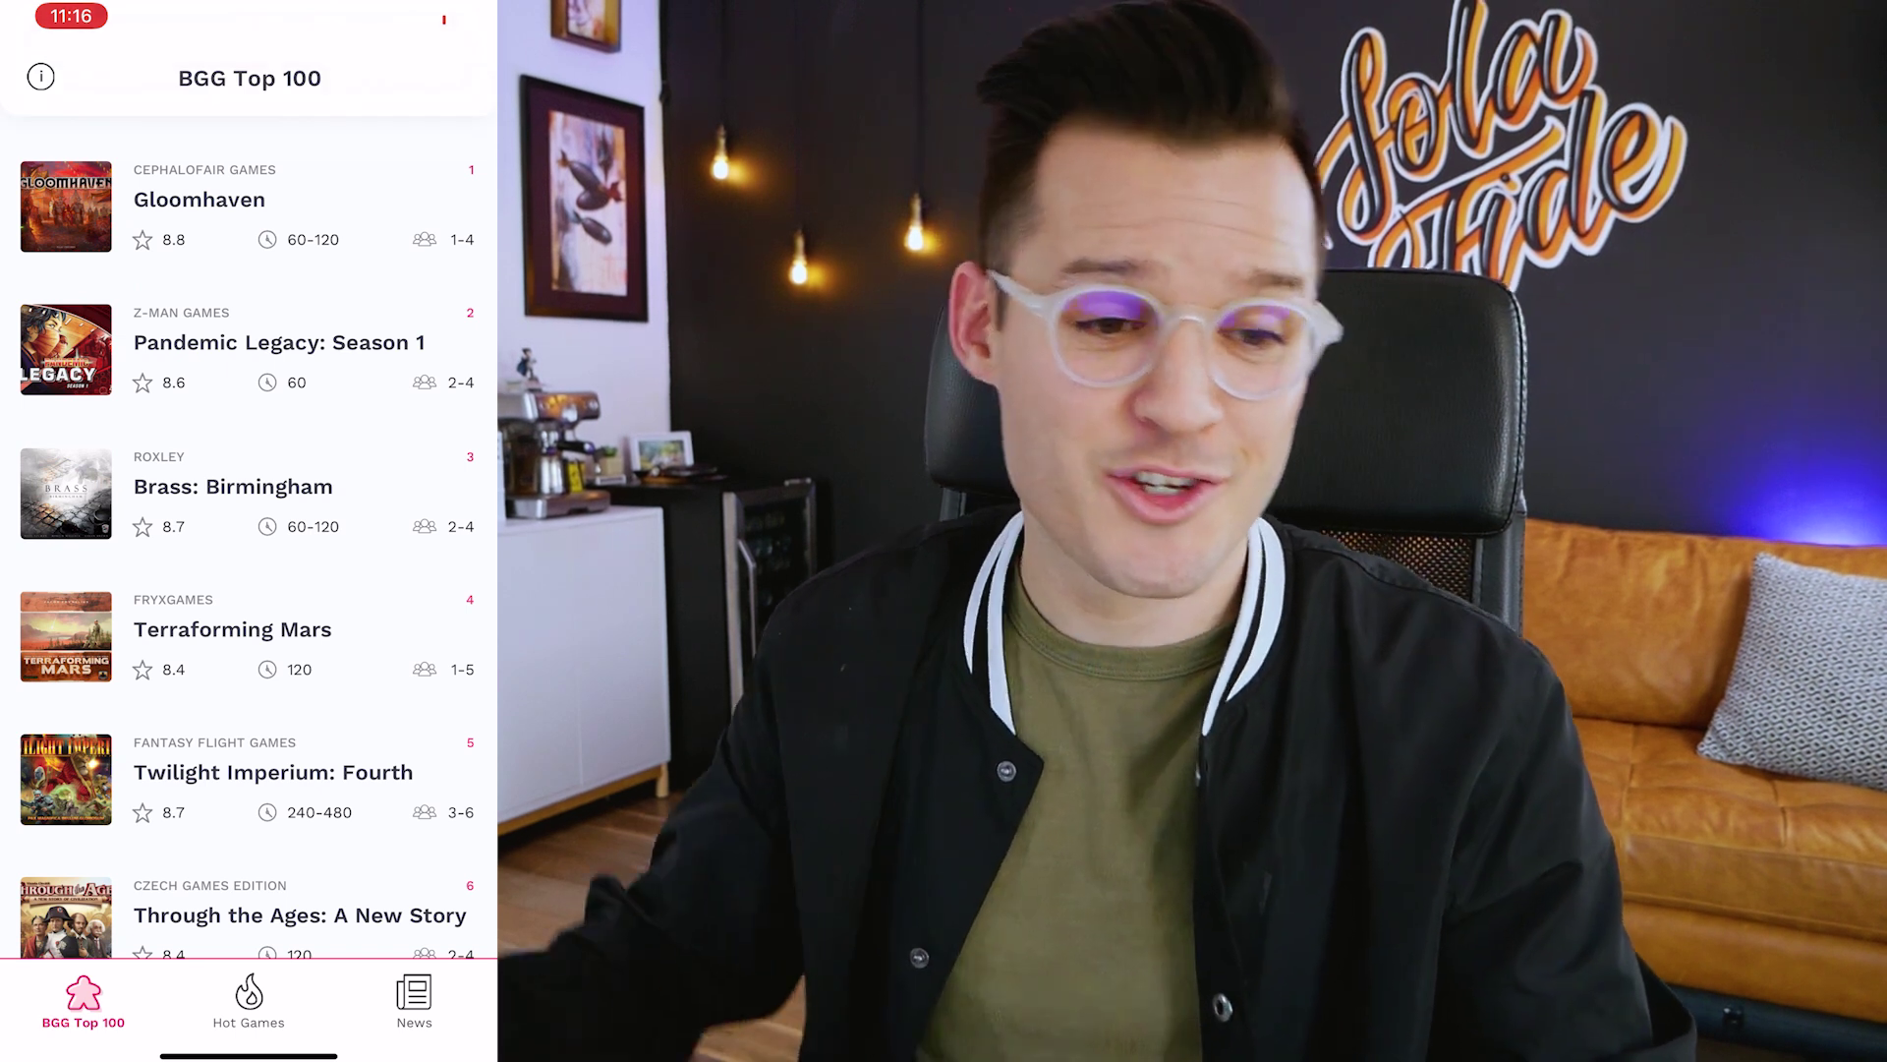
# Return to the phone's home screen and open Cardboard Nerd from its push notification about new games in stock
pyautogui.moveTo(249, 1055); pyautogui.dragTo(249, 688)
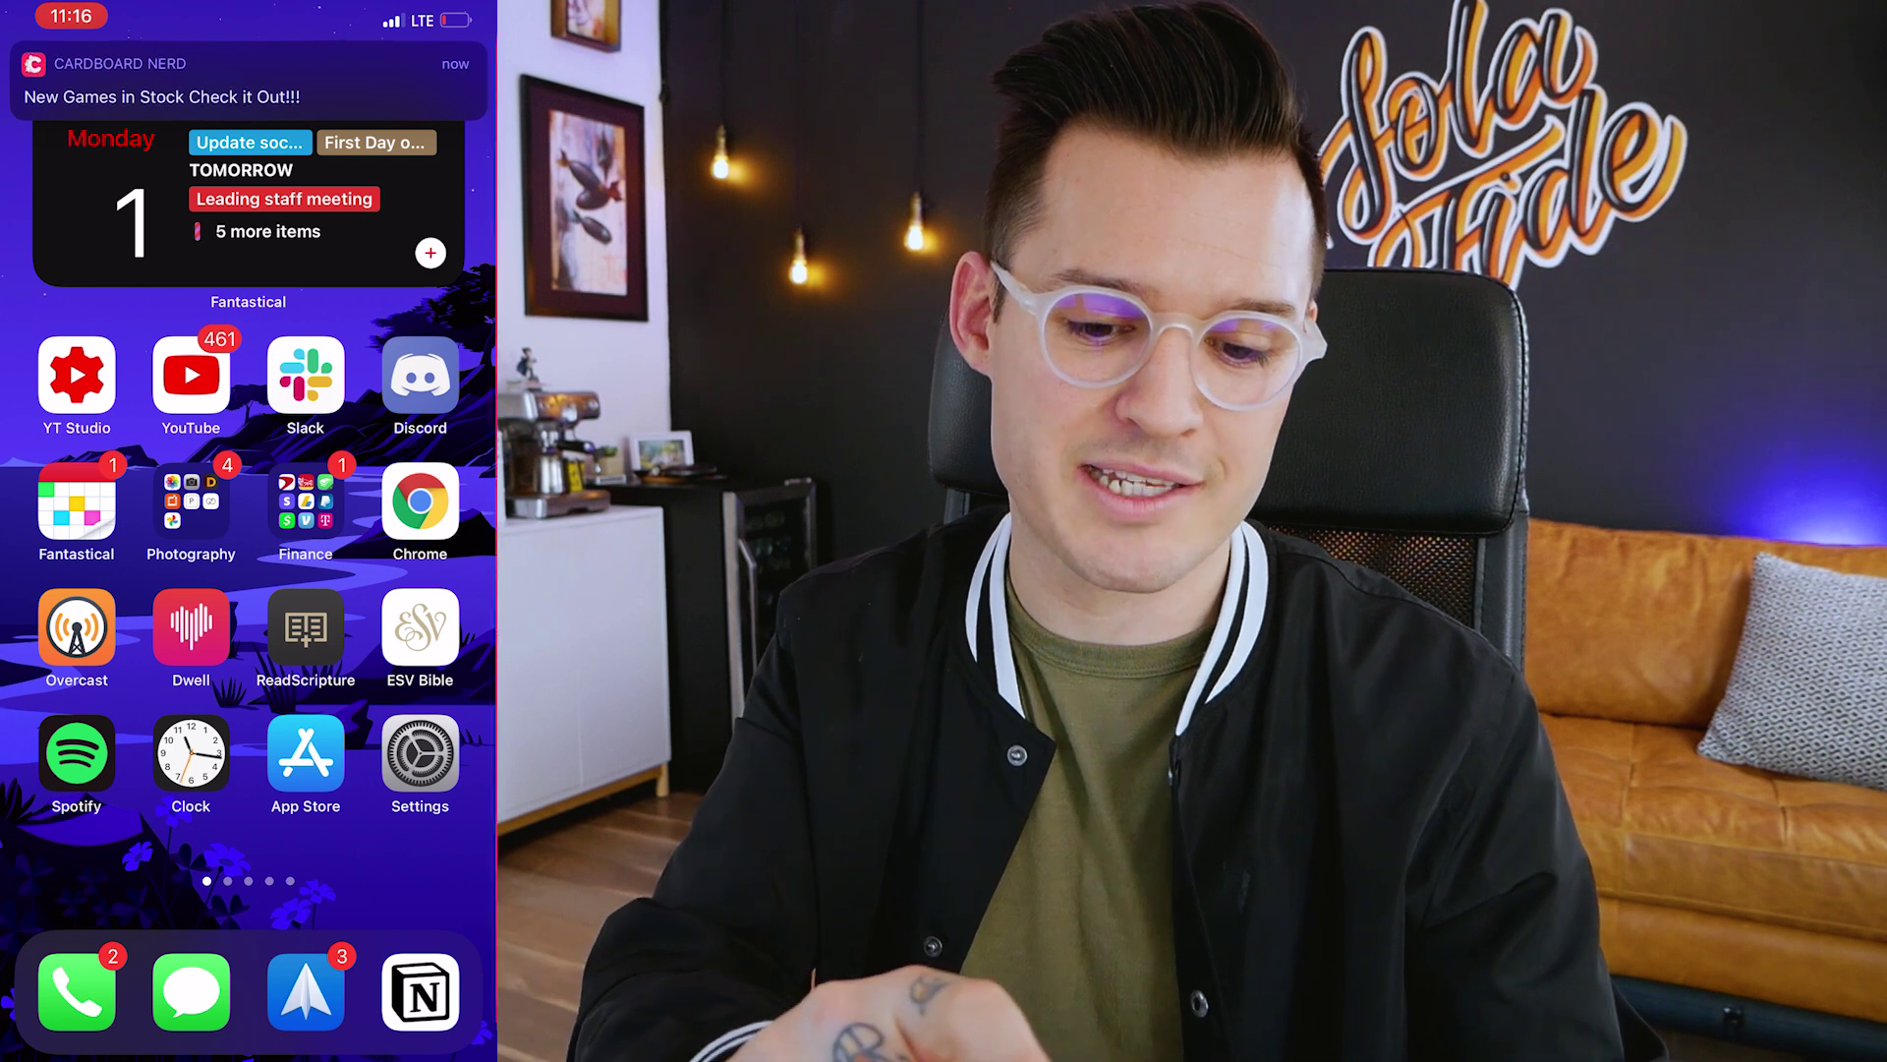
pyautogui.click(248, 80)
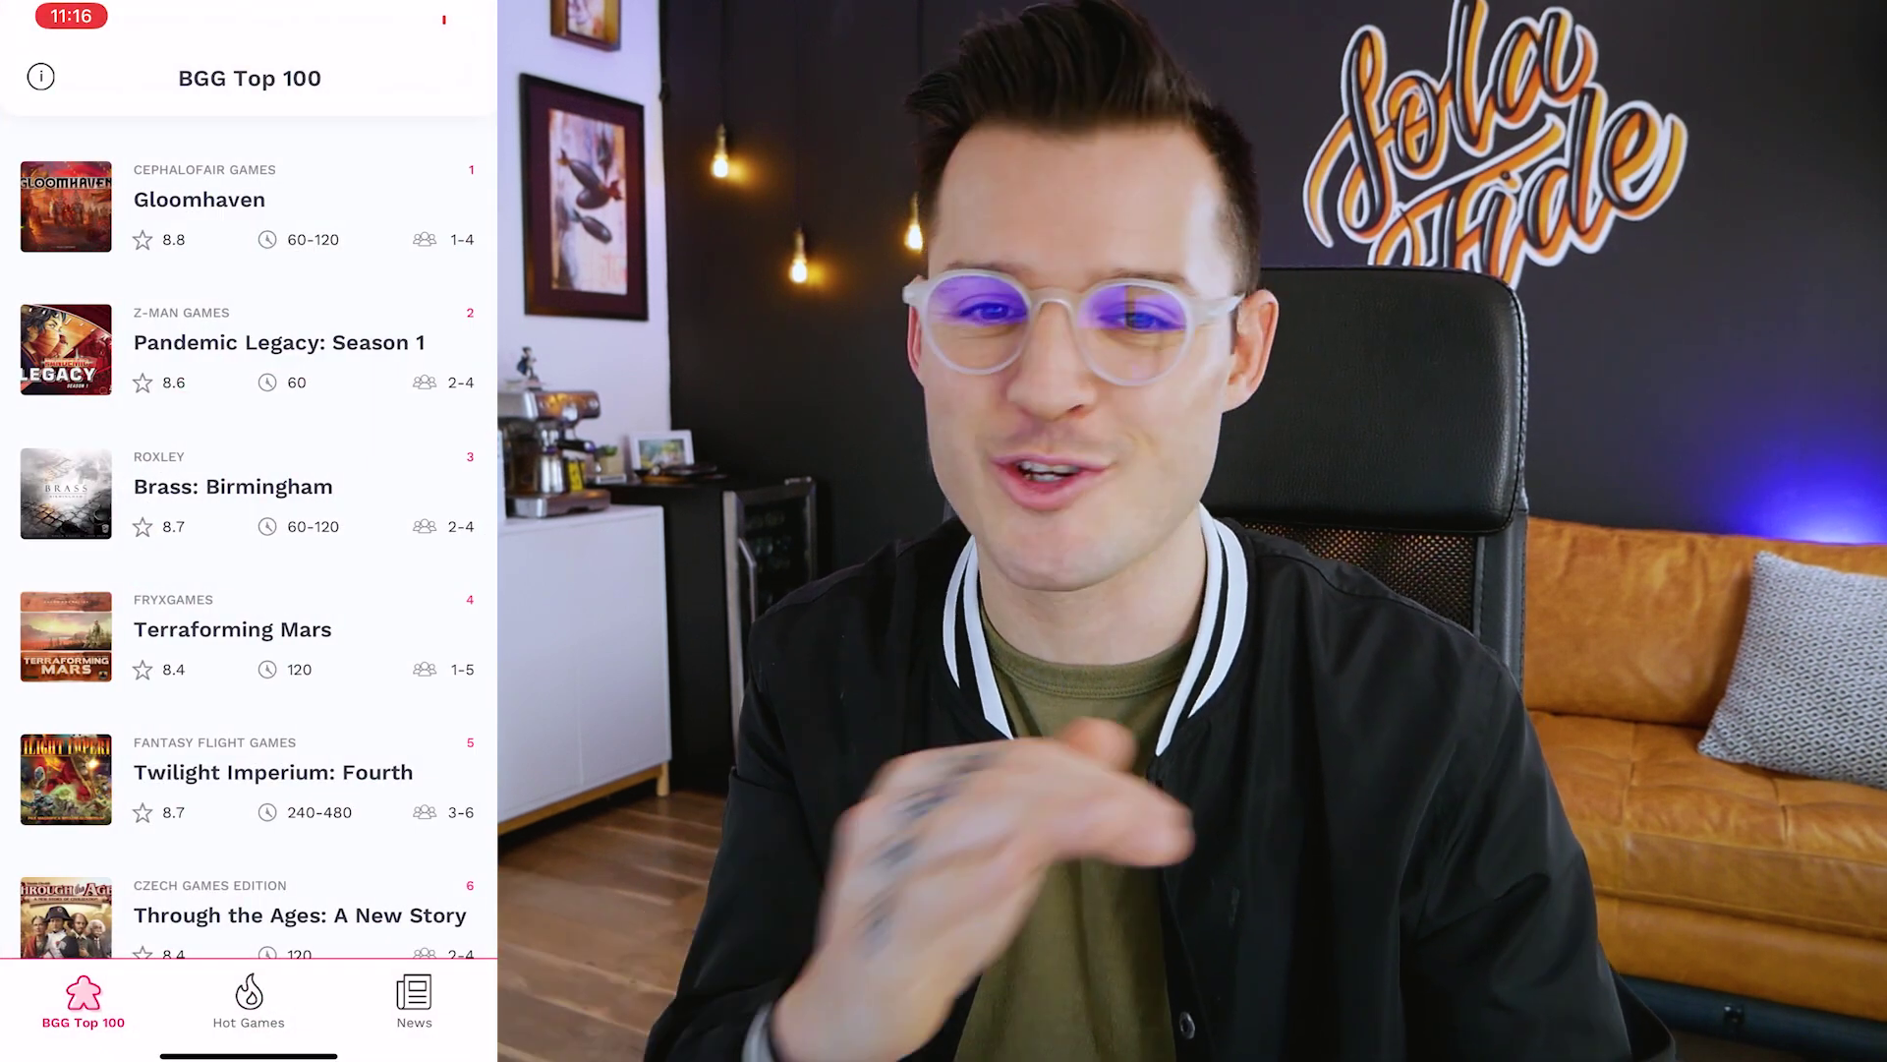